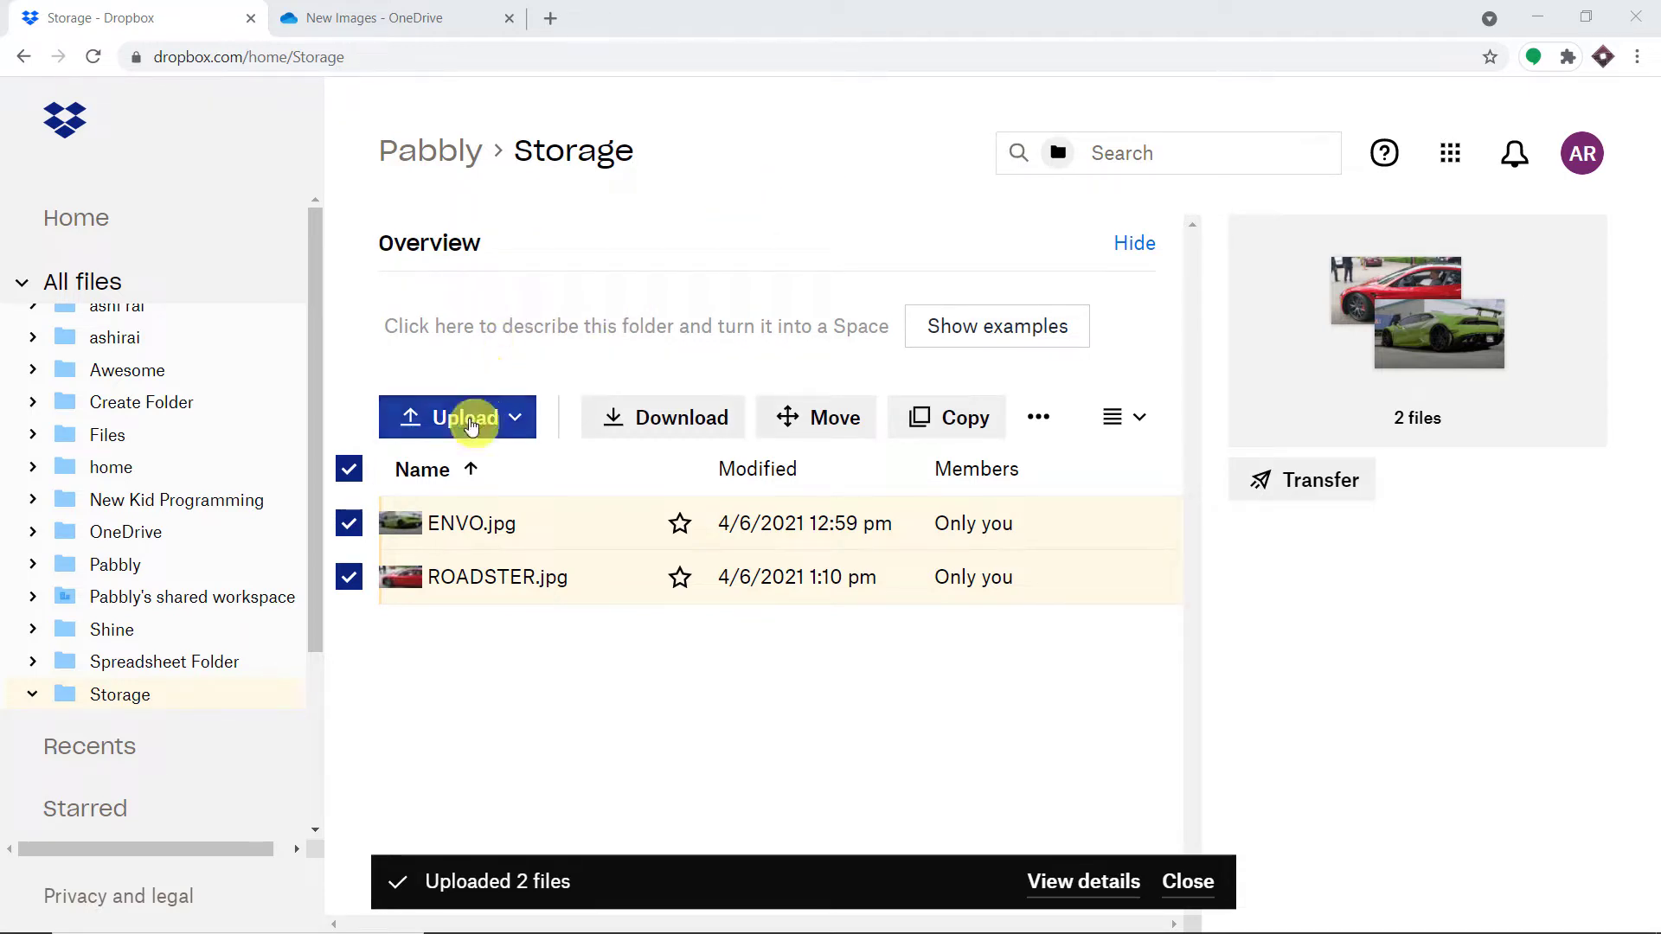
# Upload the VISION image from the Music folder to the Storage folder, preview it, and return to the folder
pyautogui.click(469, 424)
pyautogui.click(485, 477)
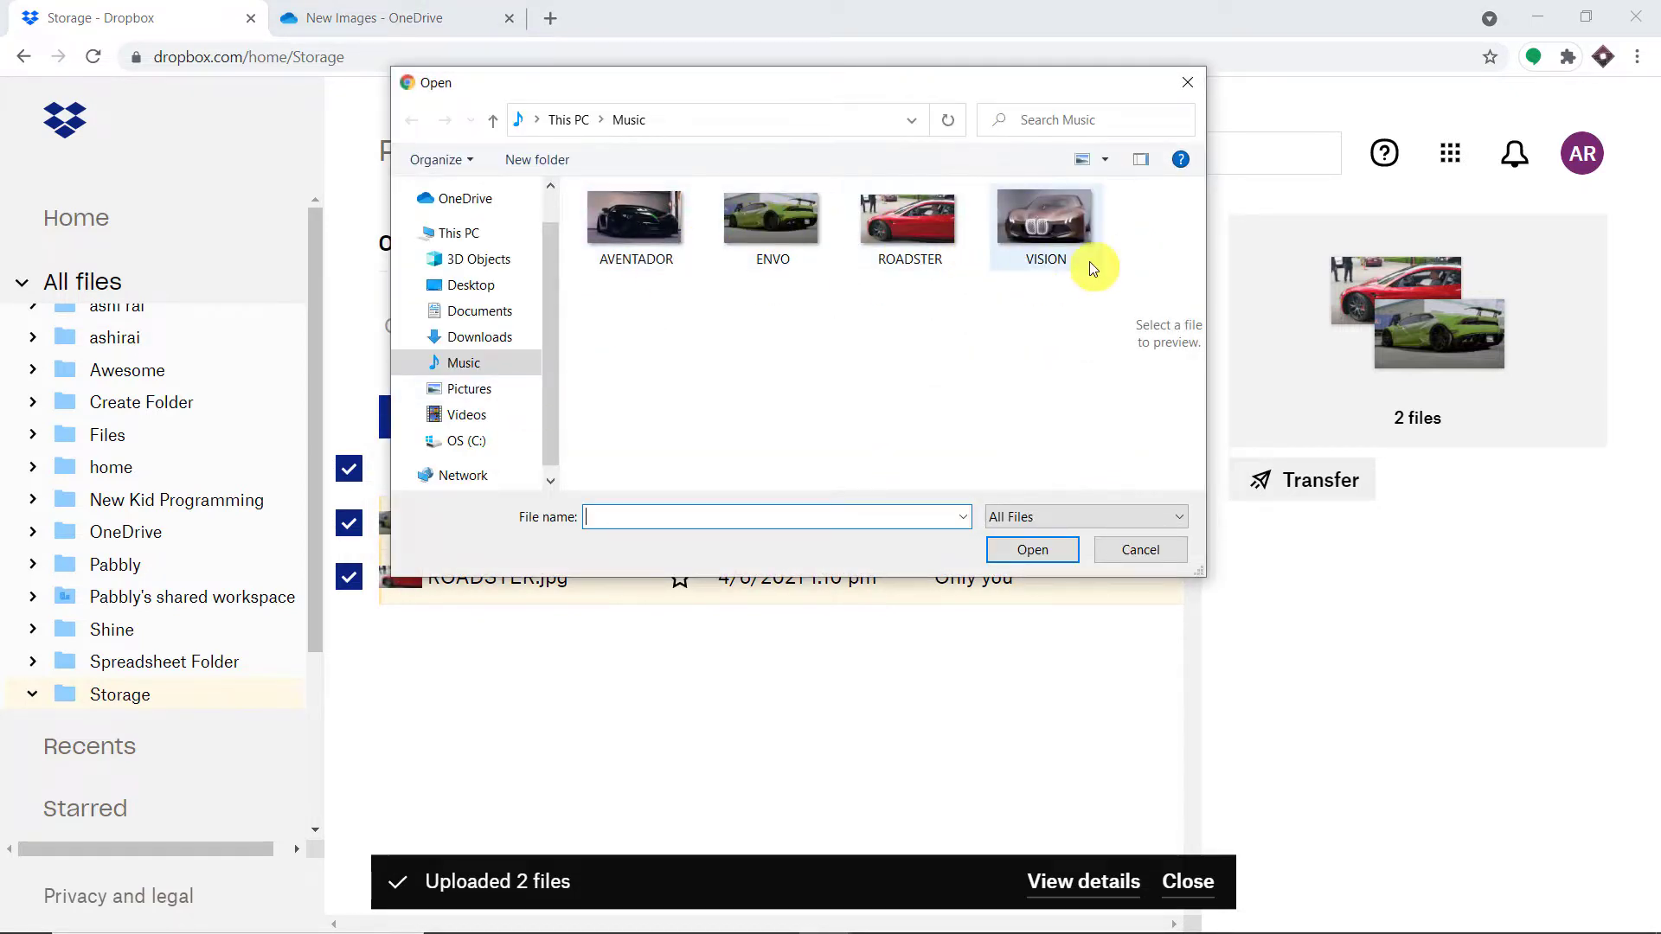
pyautogui.click(1059, 234)
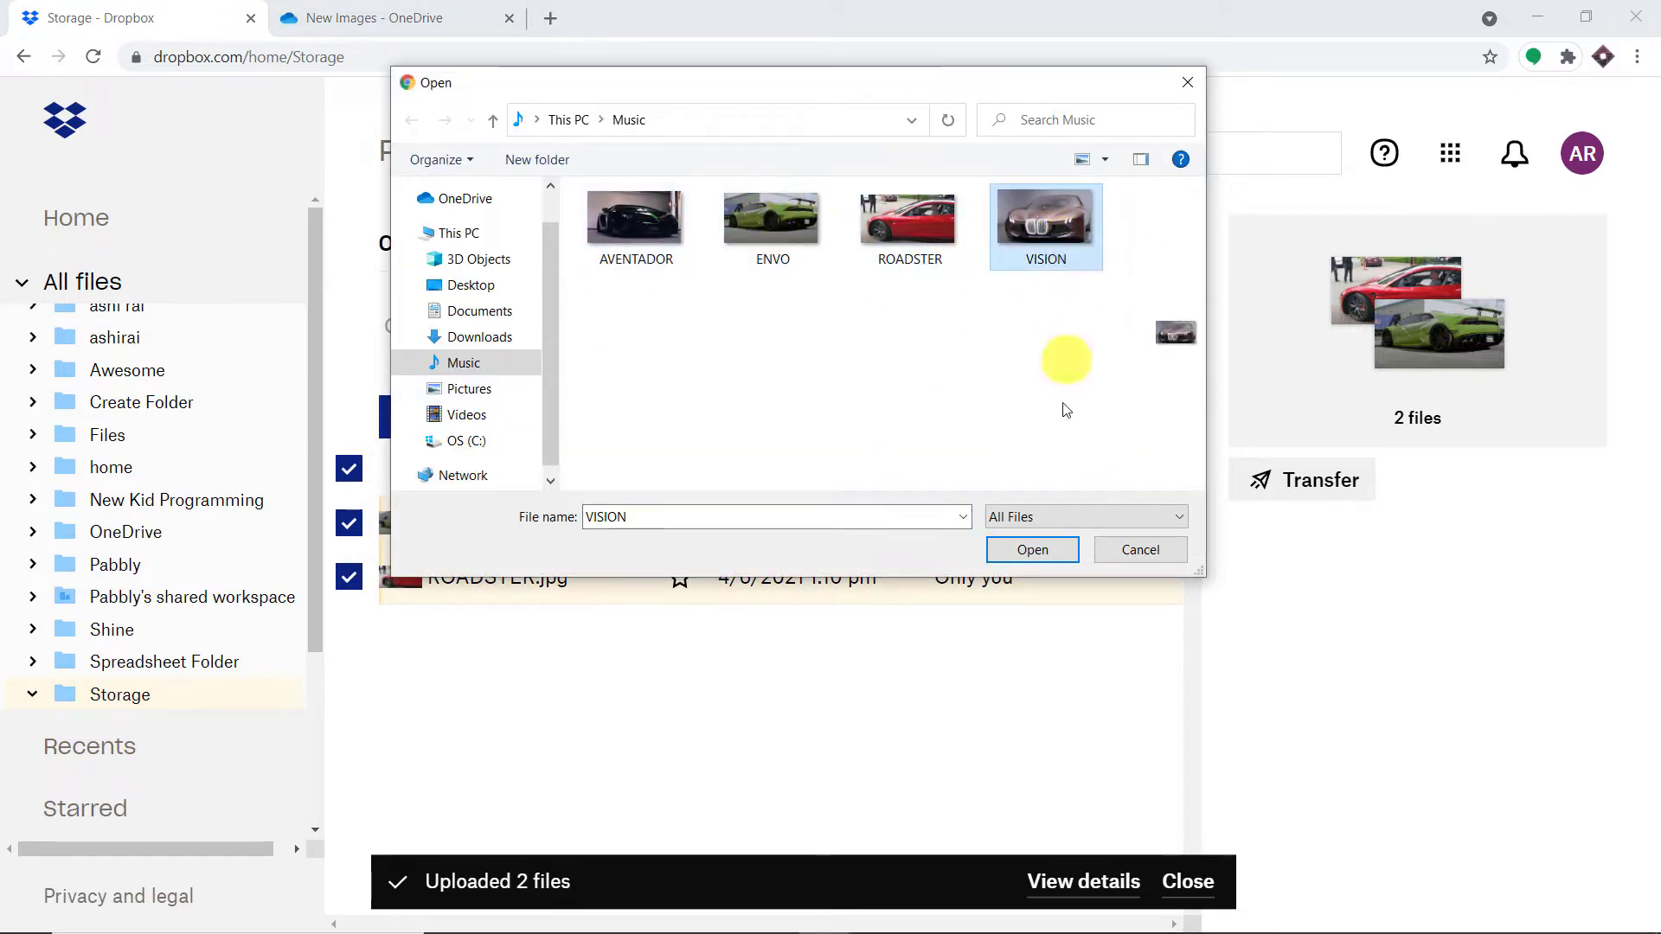
pyautogui.click(1059, 549)
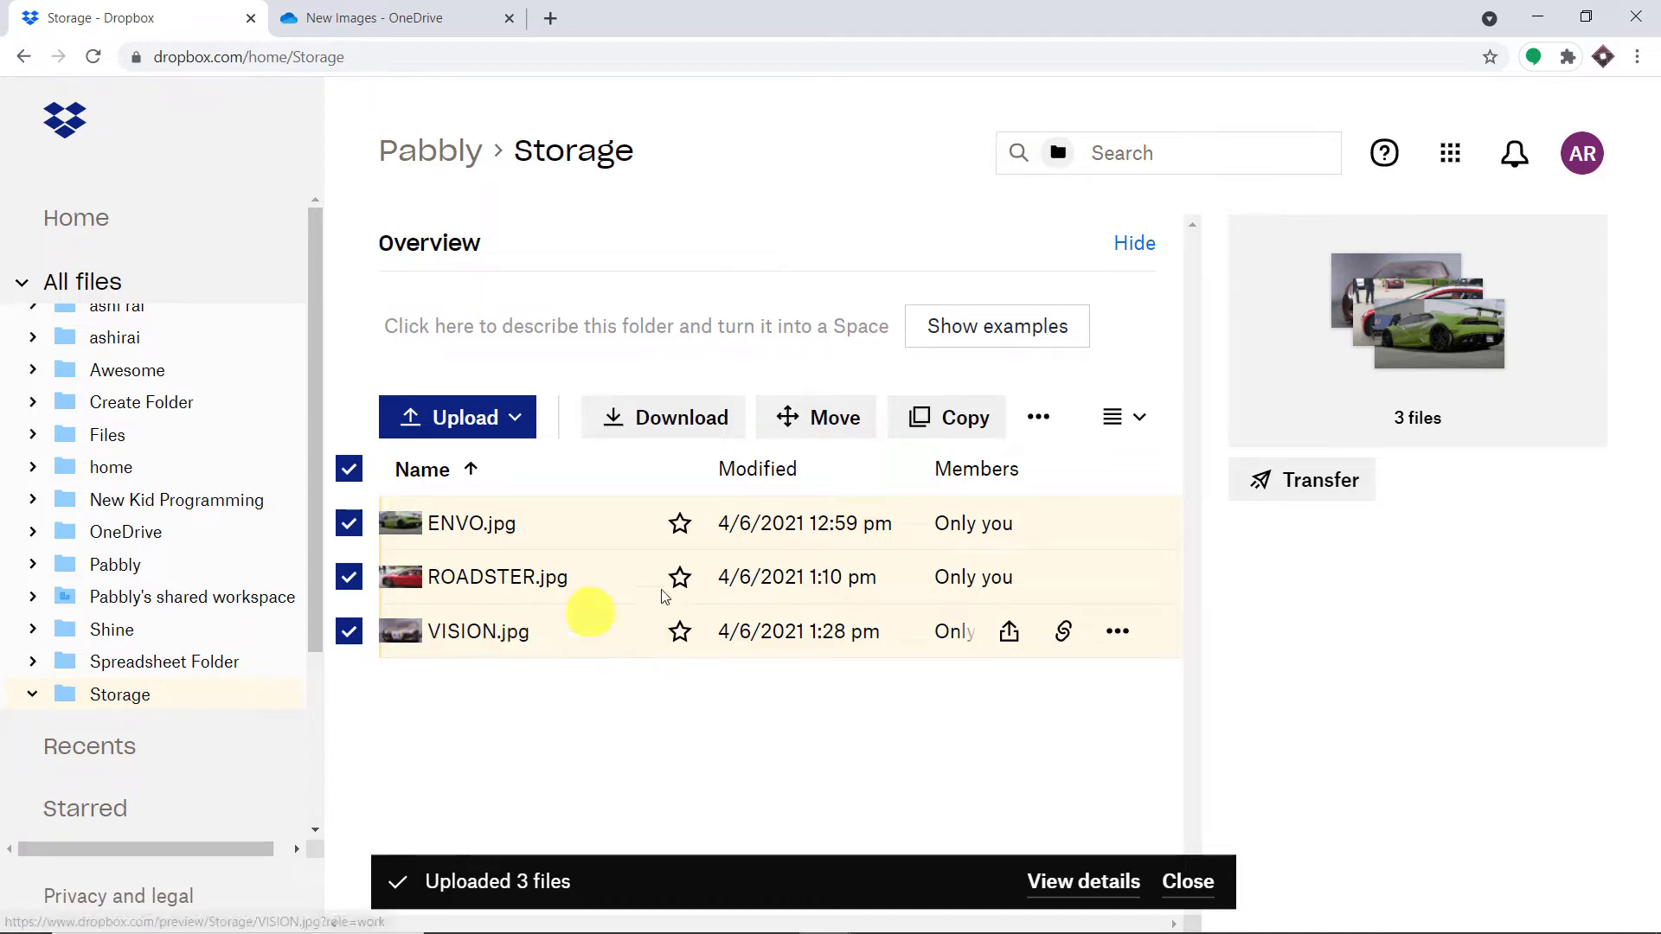
pyautogui.click(498, 645)
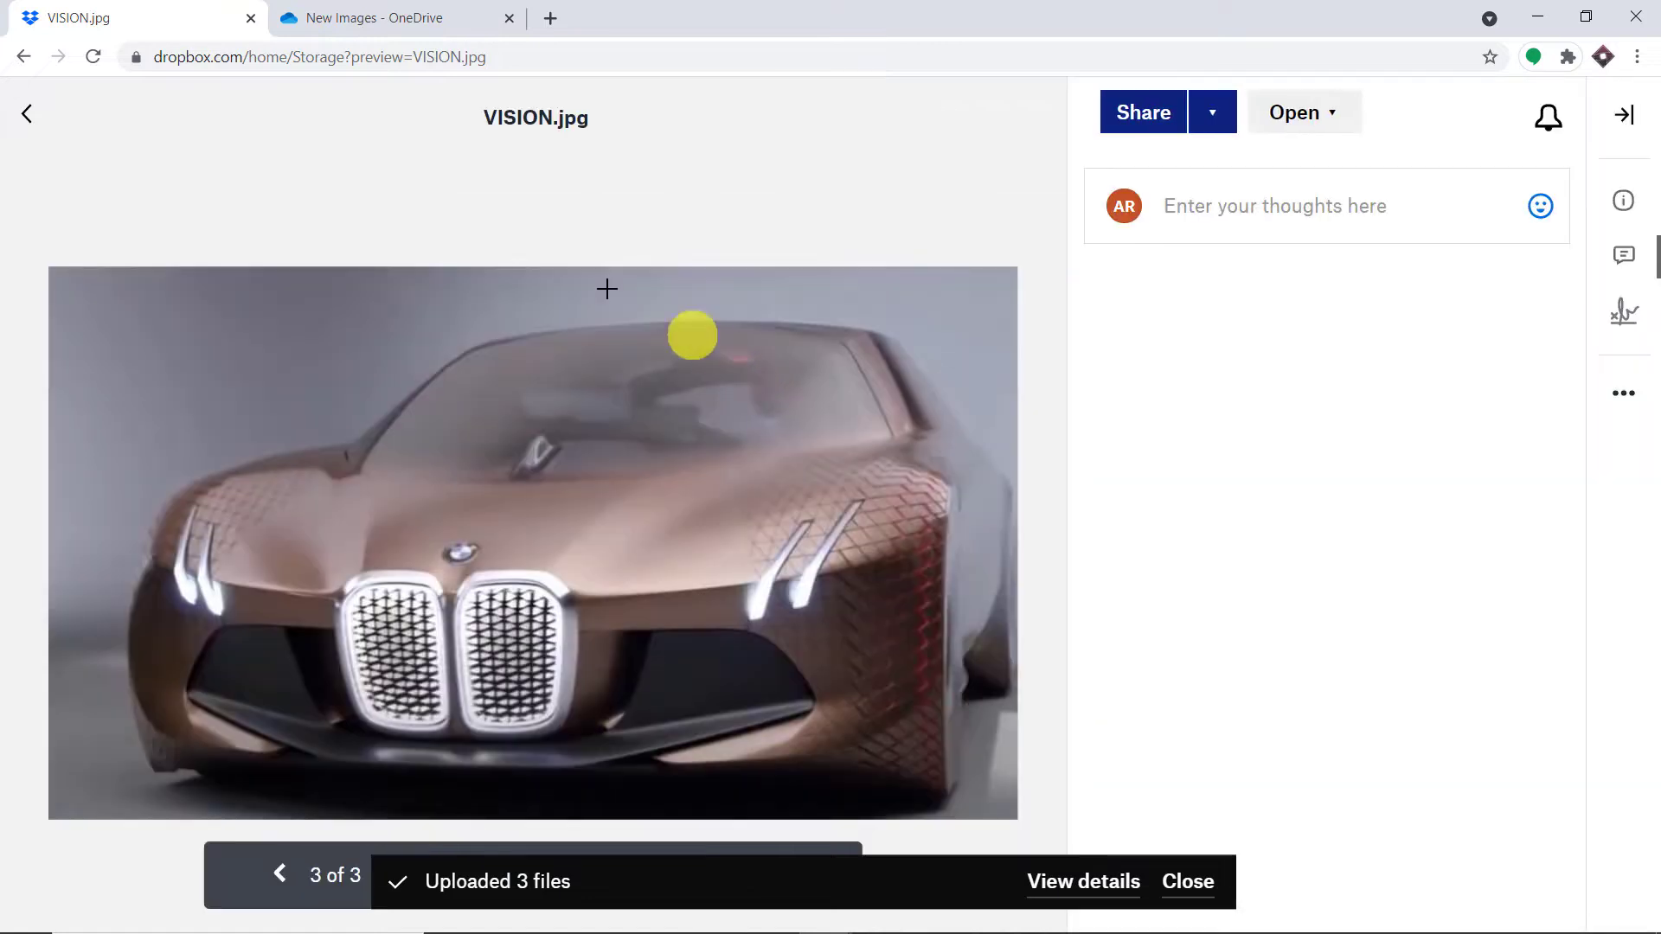
pyautogui.click(27, 125)
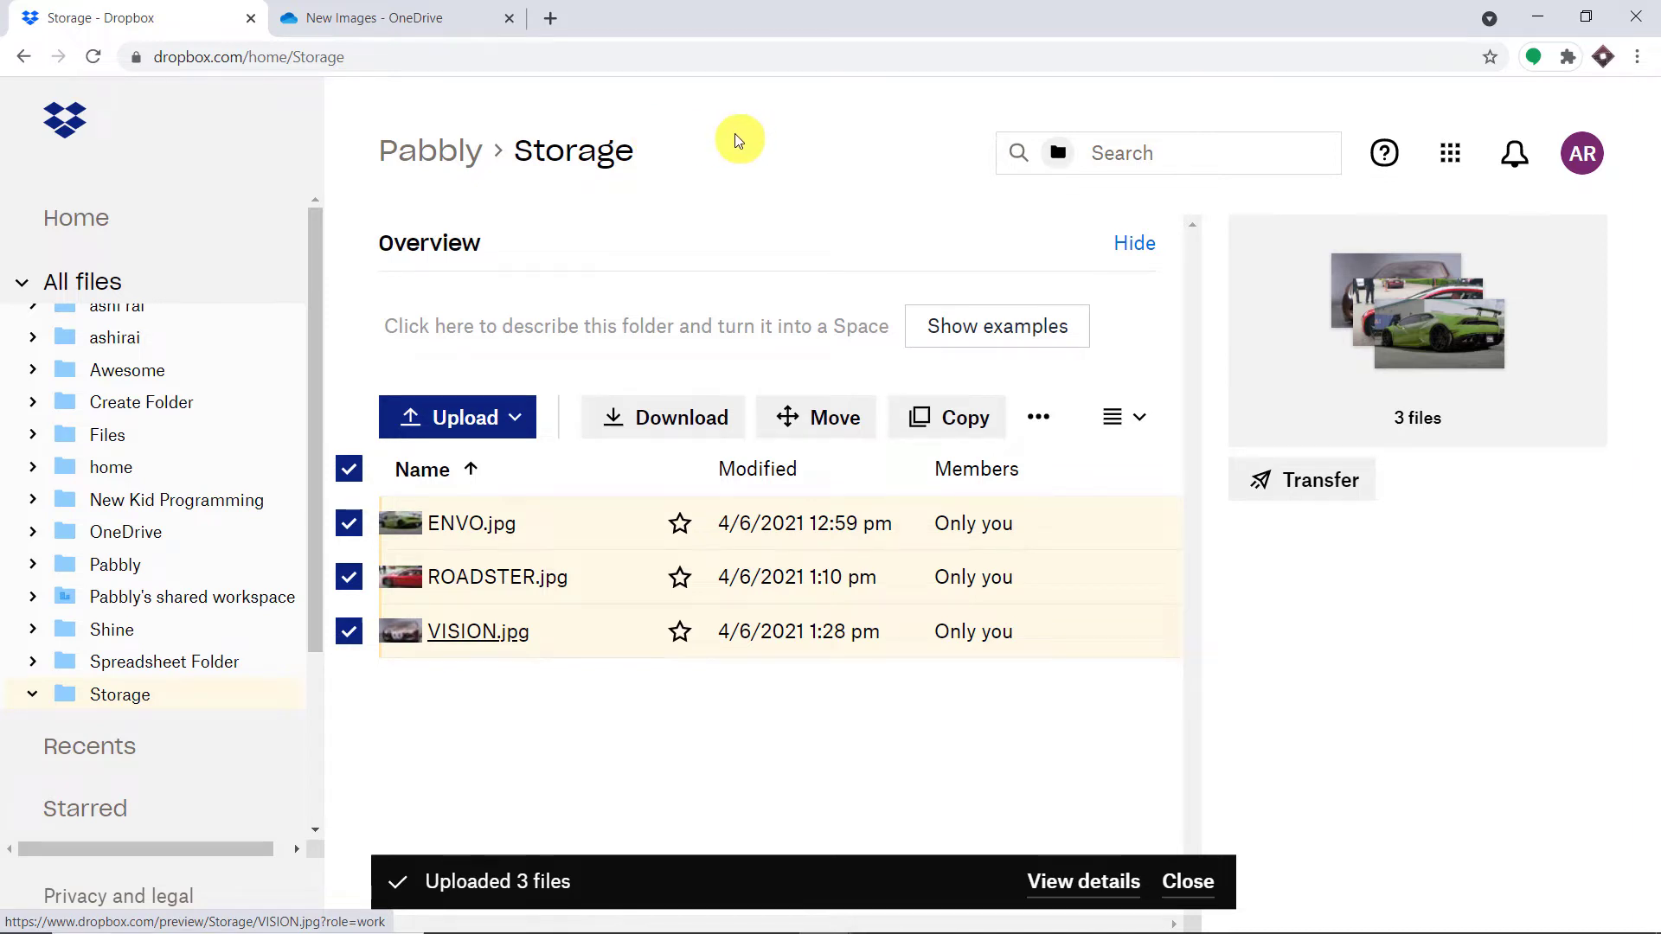
# Switch to OneDrive, view VISION.jpg in the New Images folder, and go back to the folder
pyautogui.click(372, 17)
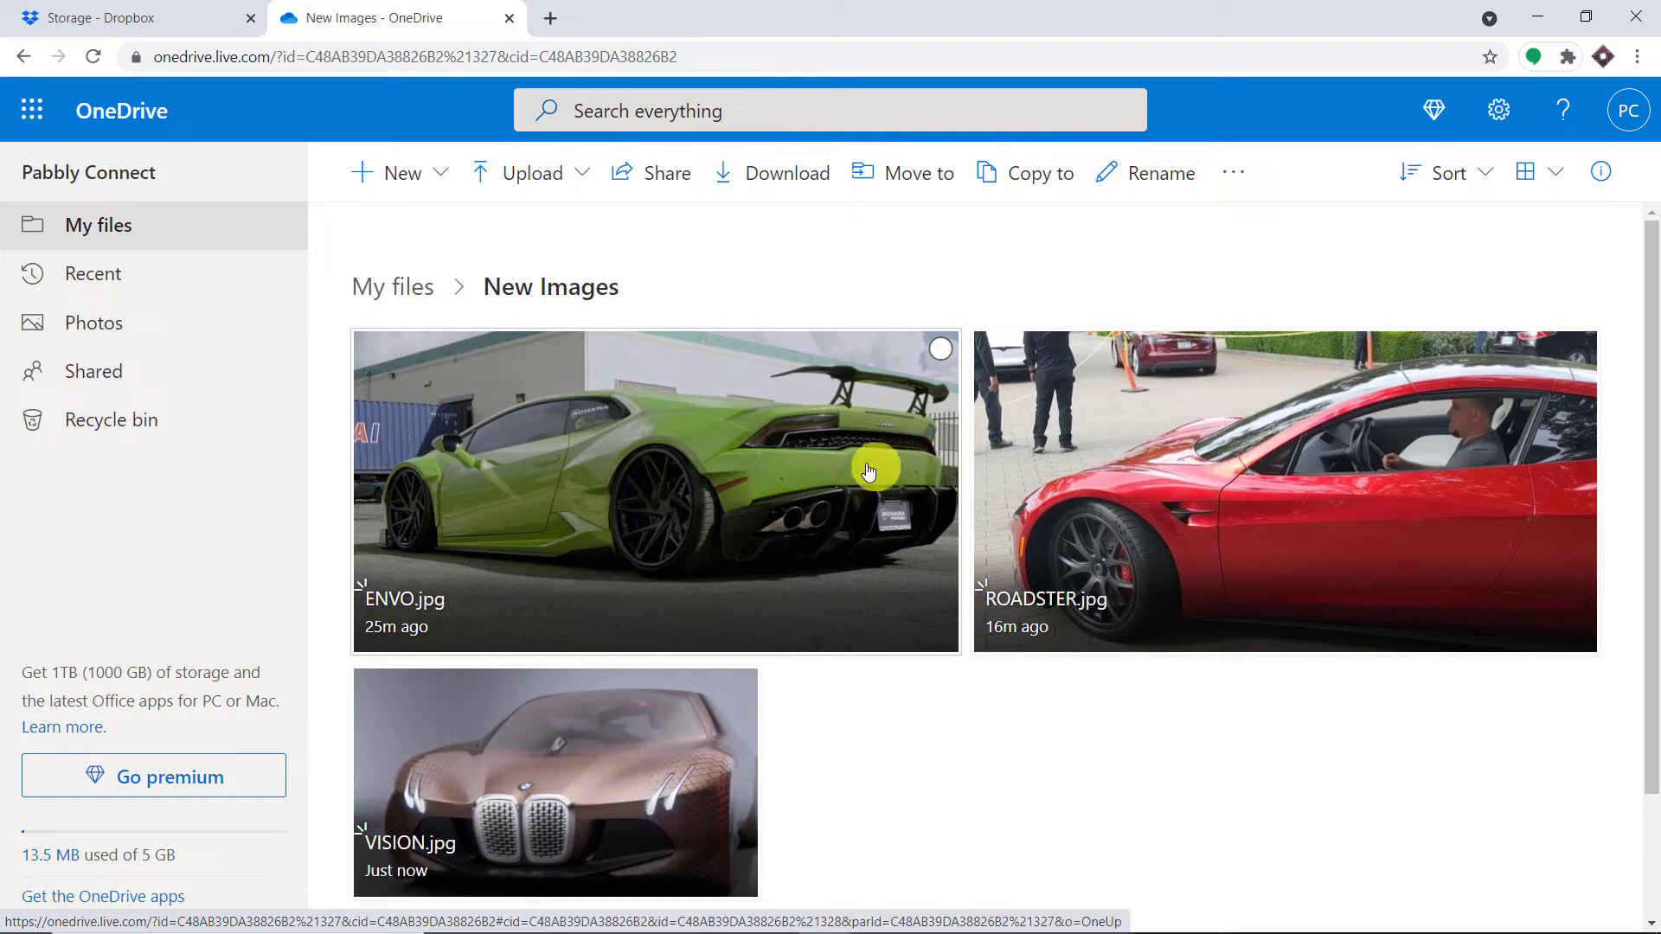
pyautogui.scroll(-2, 716, 511)
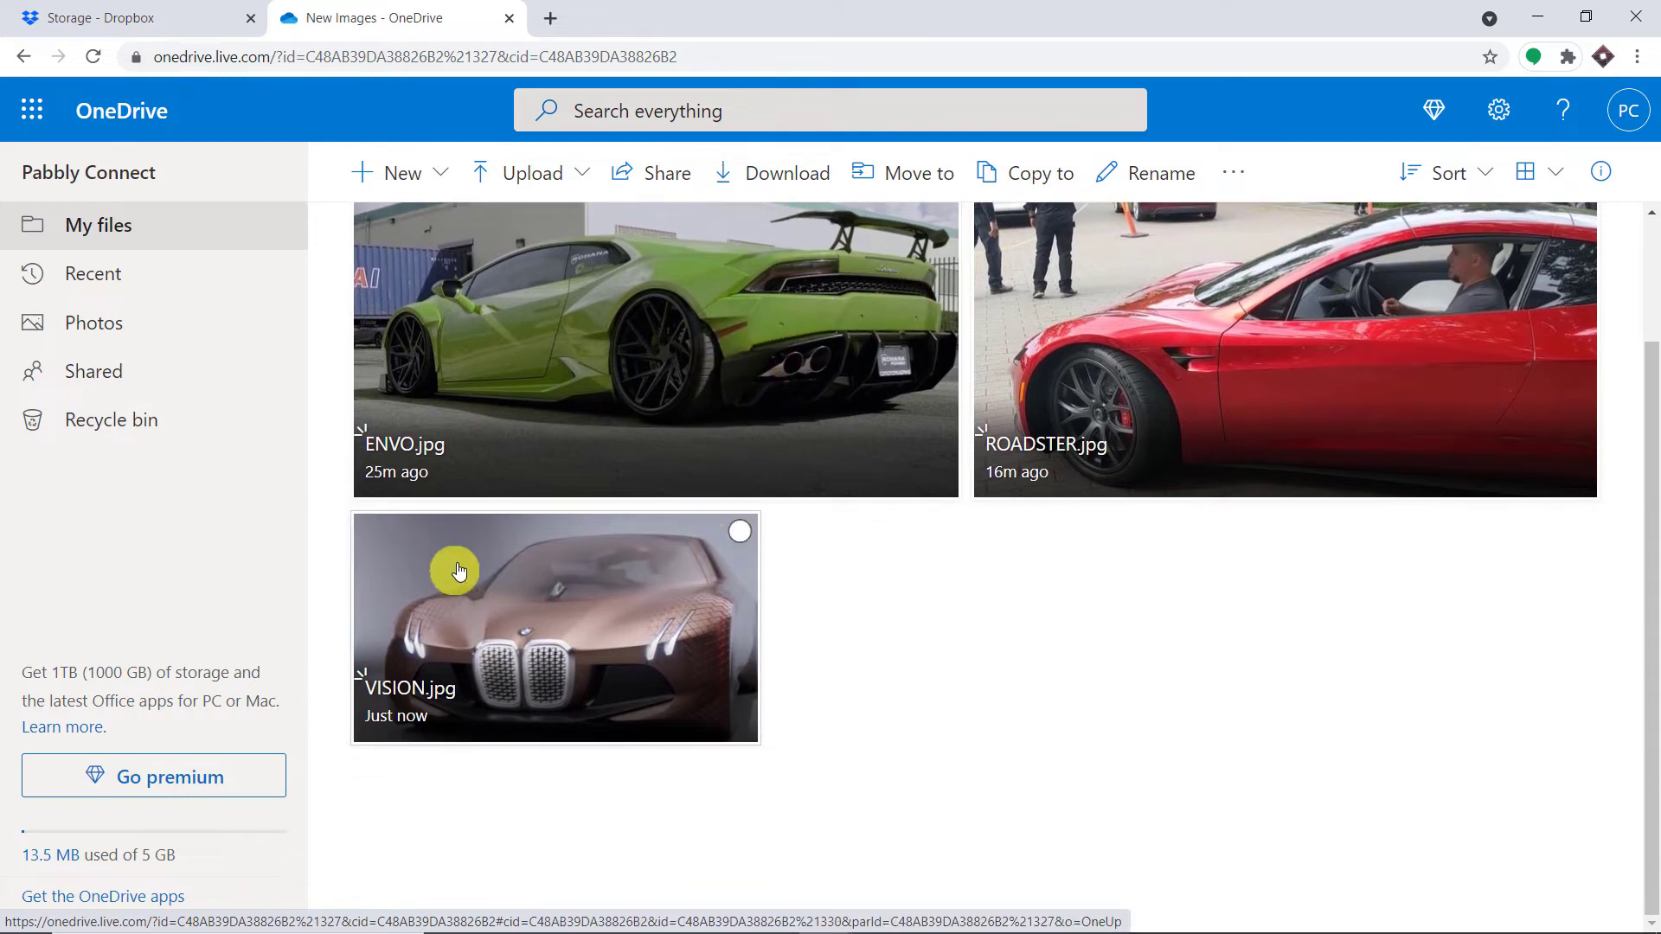
pyautogui.click(631, 572)
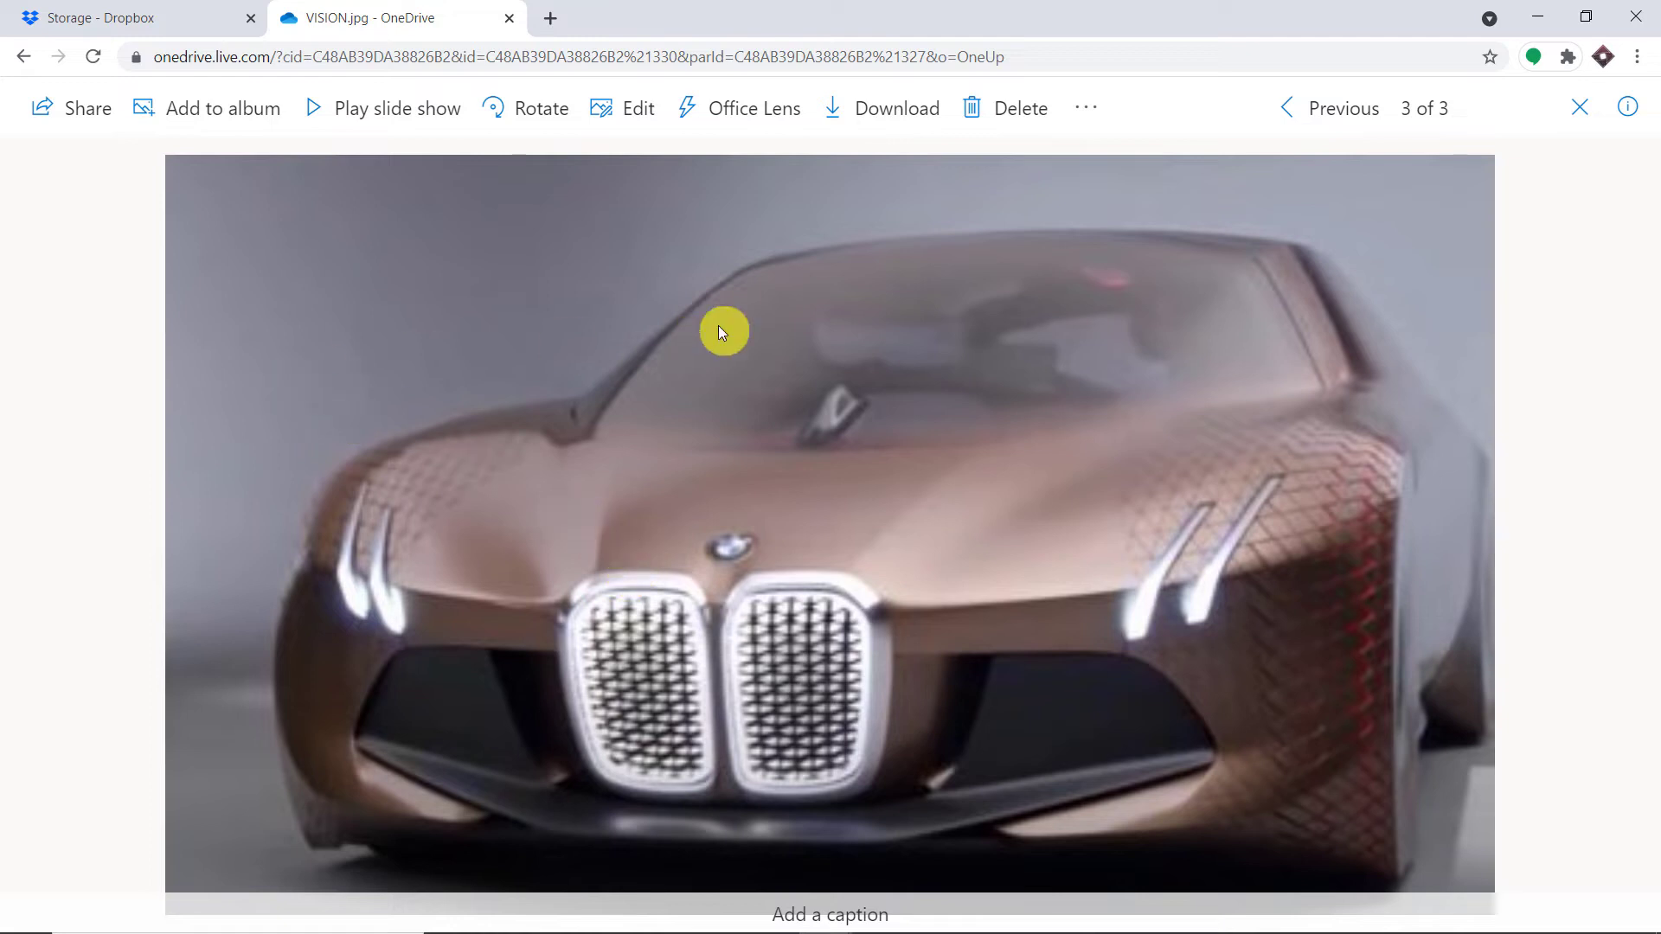
pyautogui.click(25, 59)
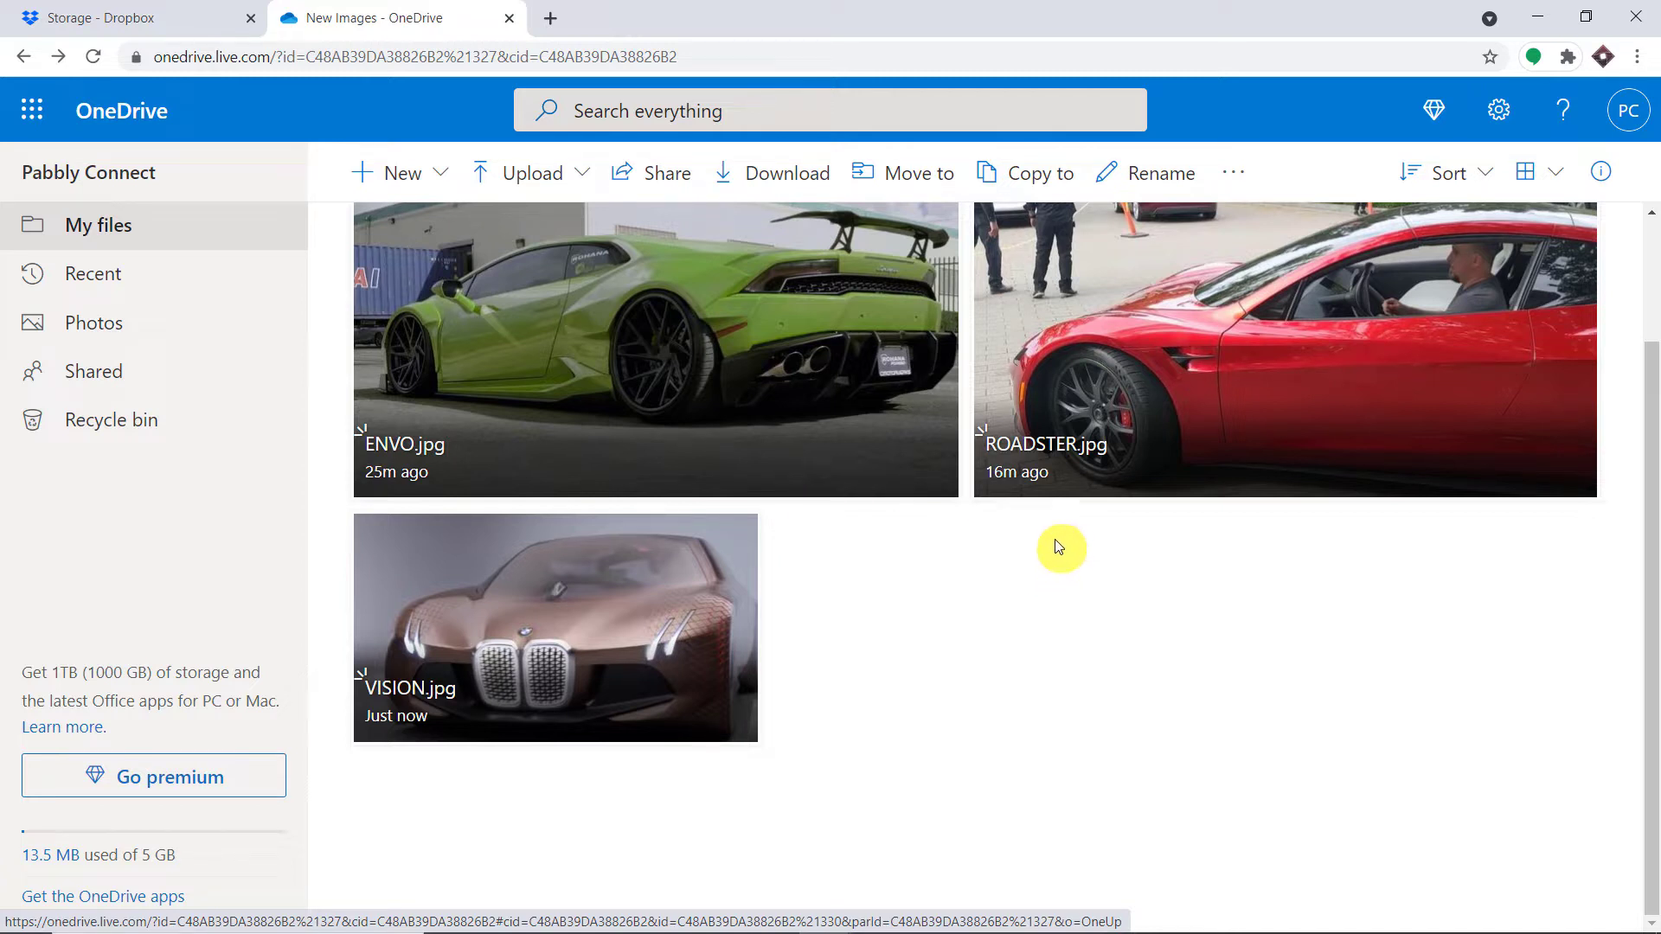
# Open pabbly.com in a new browser tab and go to the Connect product page
pyautogui.click(554, 14)
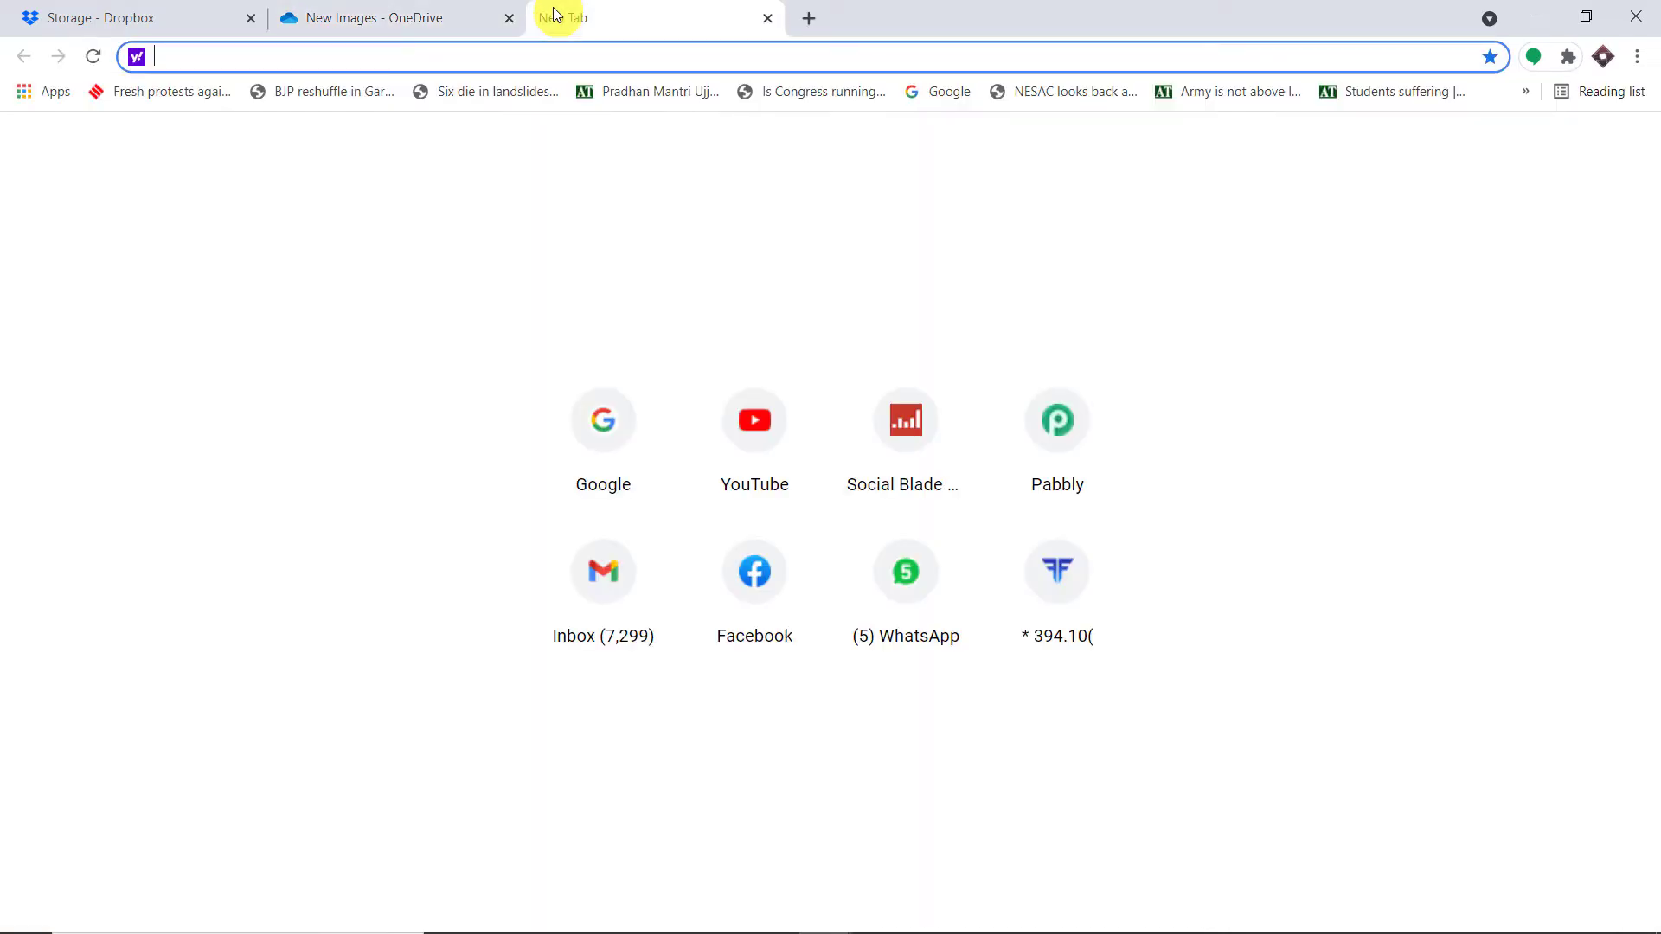
pyautogui.write('pabbly.com')
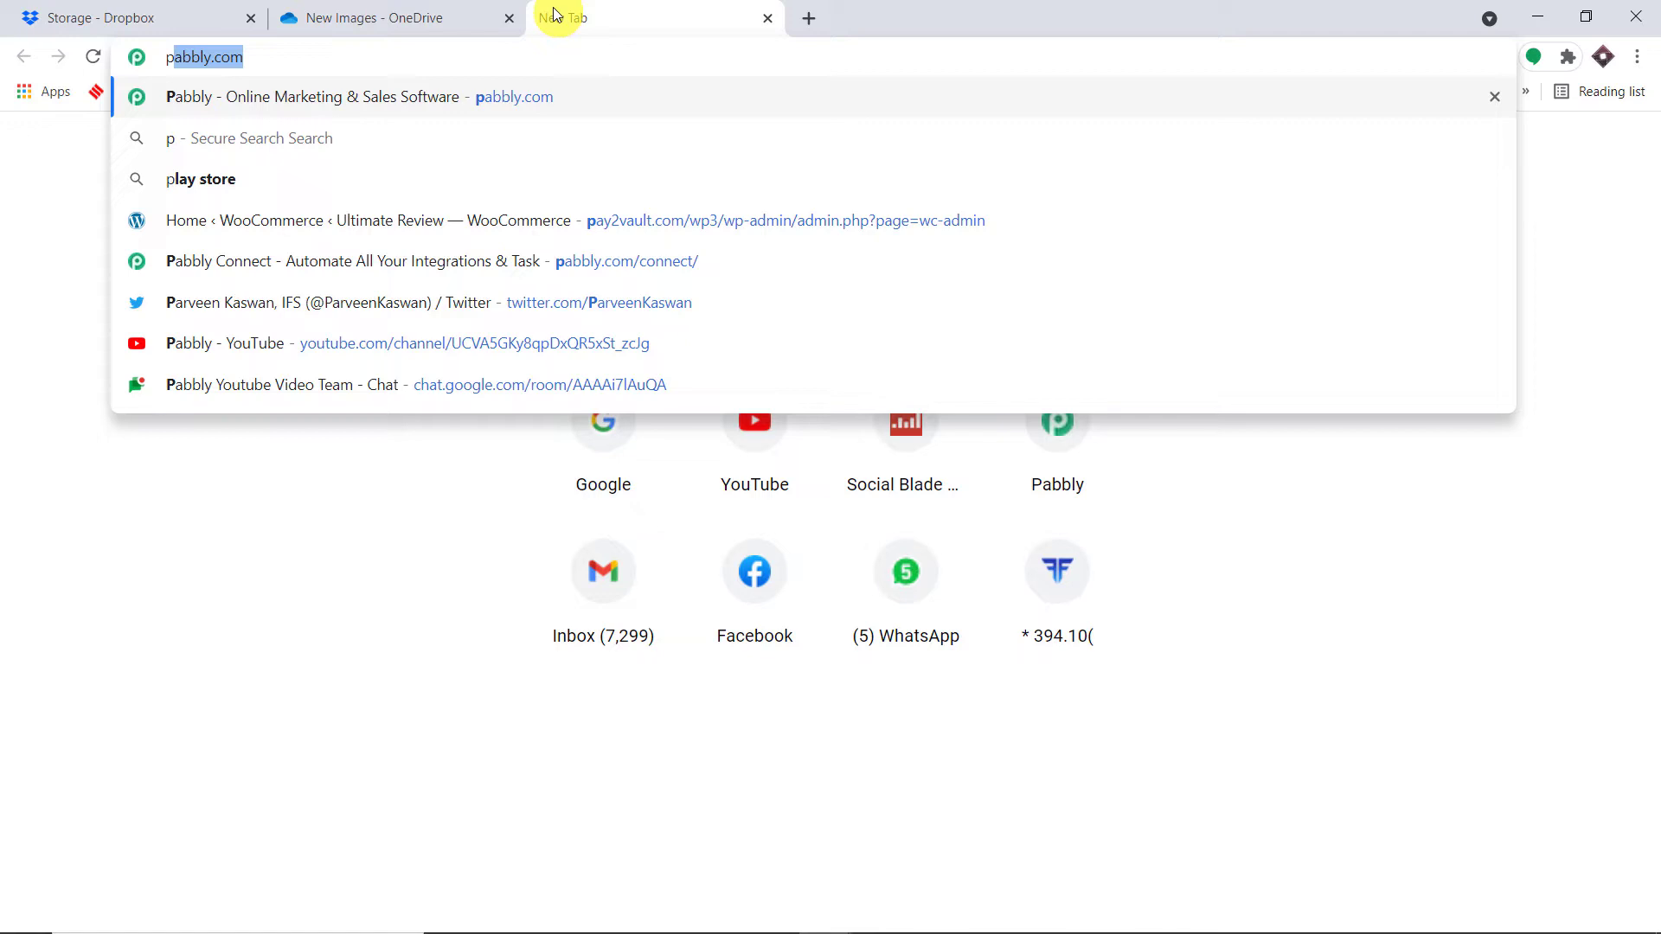
pyautogui.press('Return')
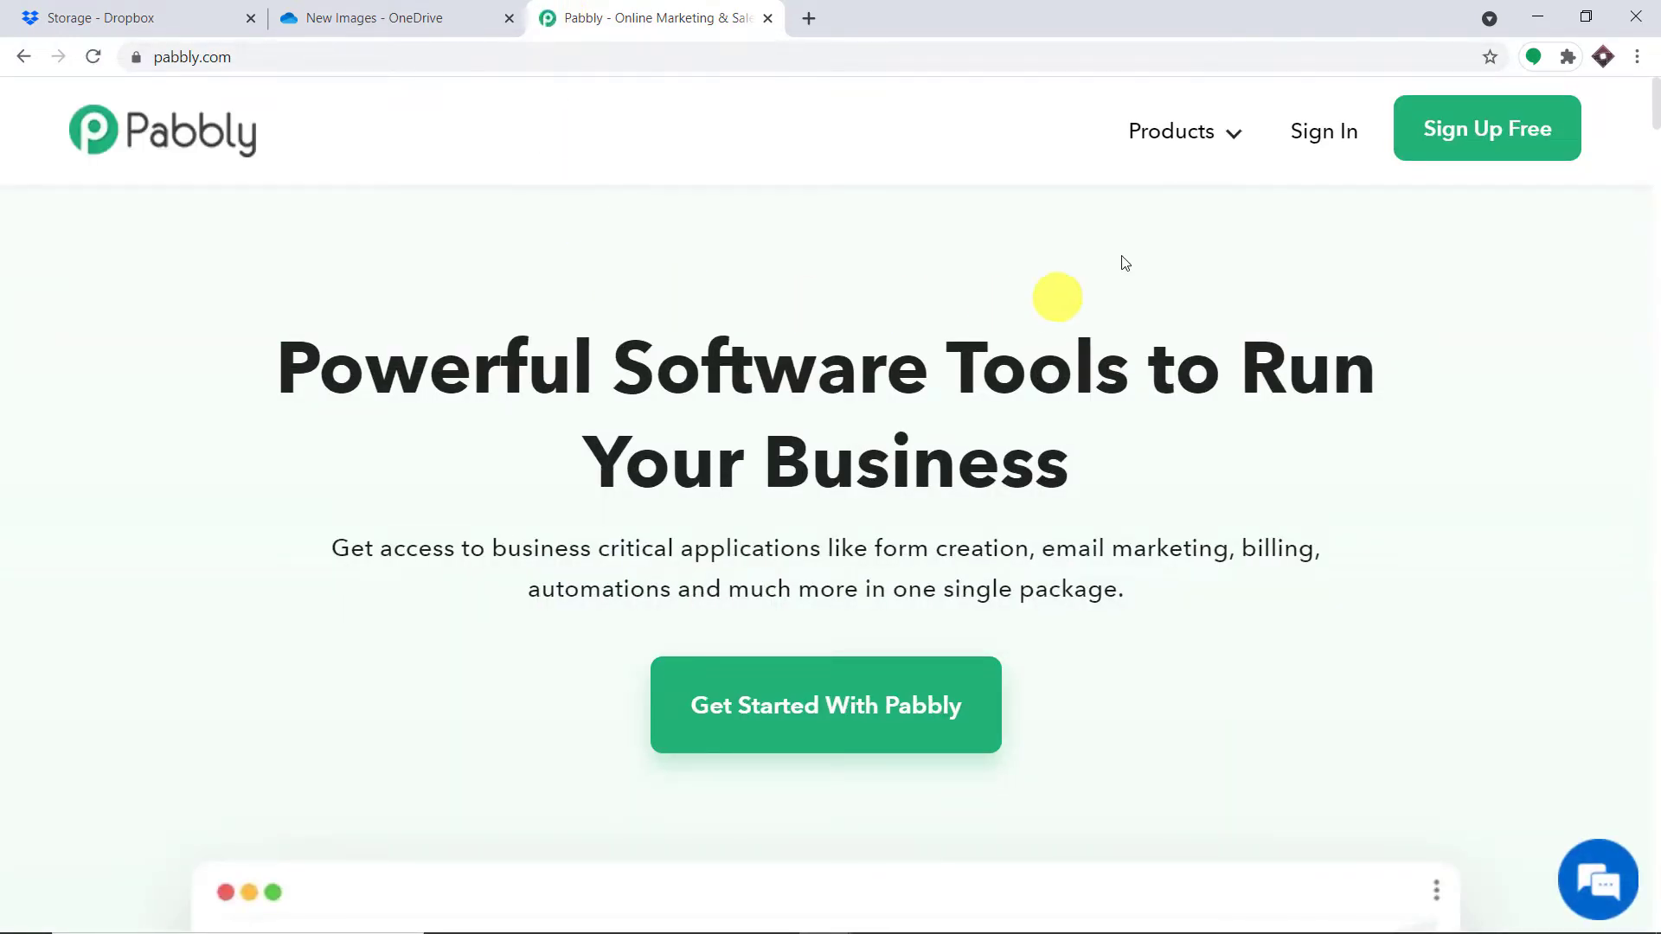
pyautogui.moveTo(1213, 137)
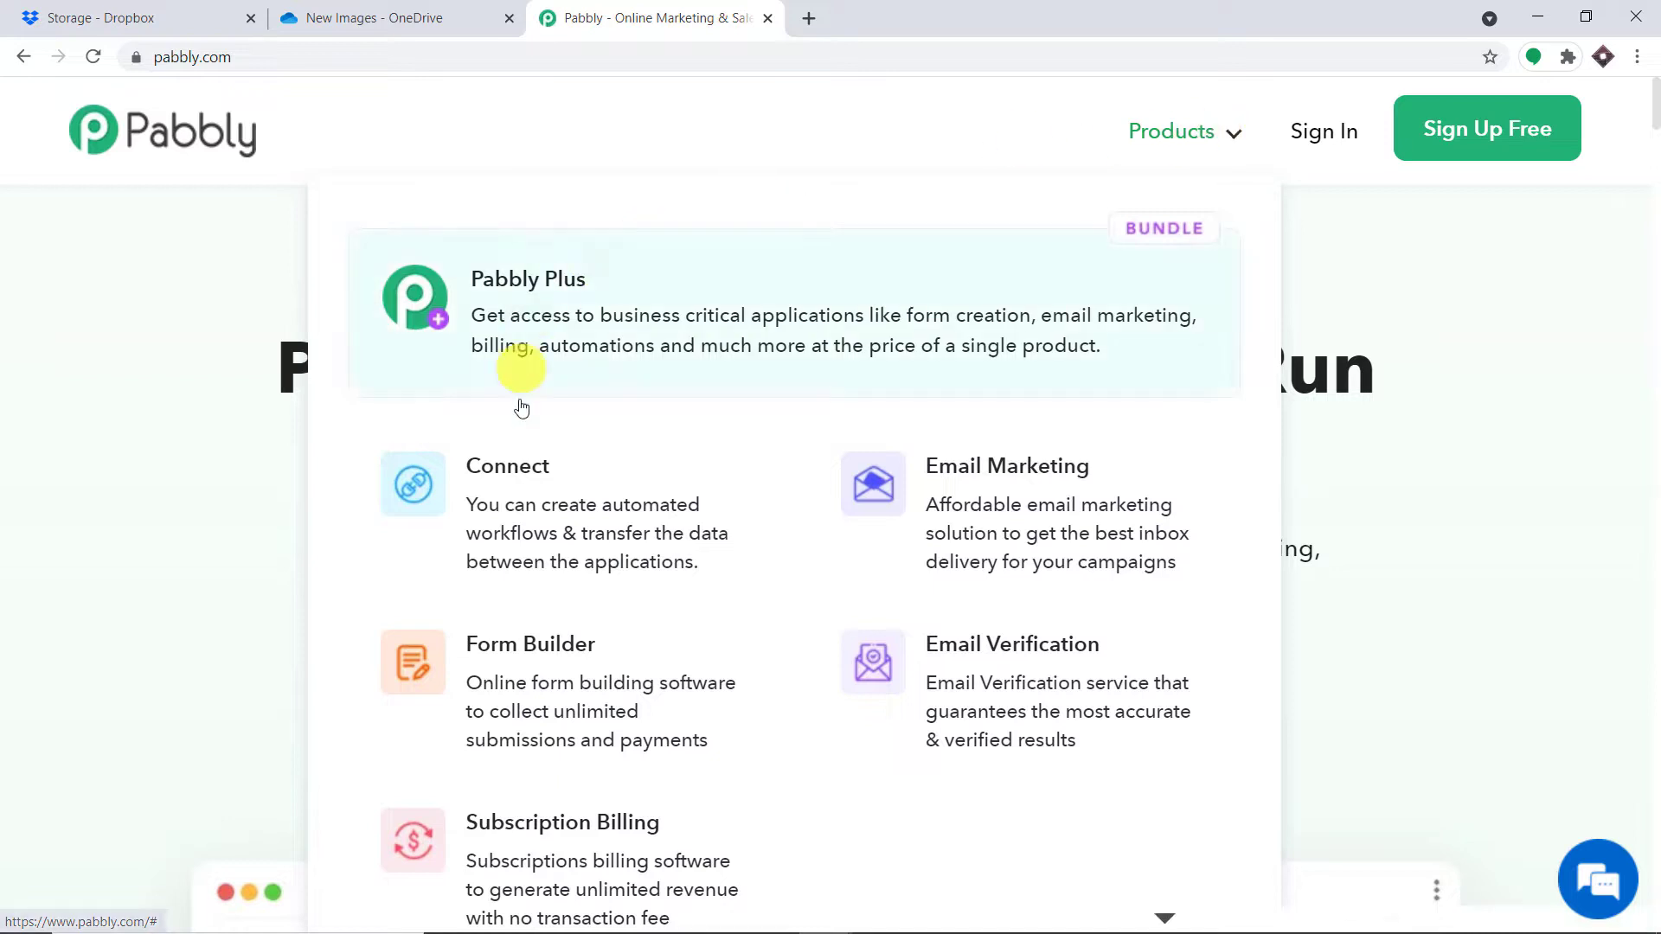
pyautogui.click(541, 512)
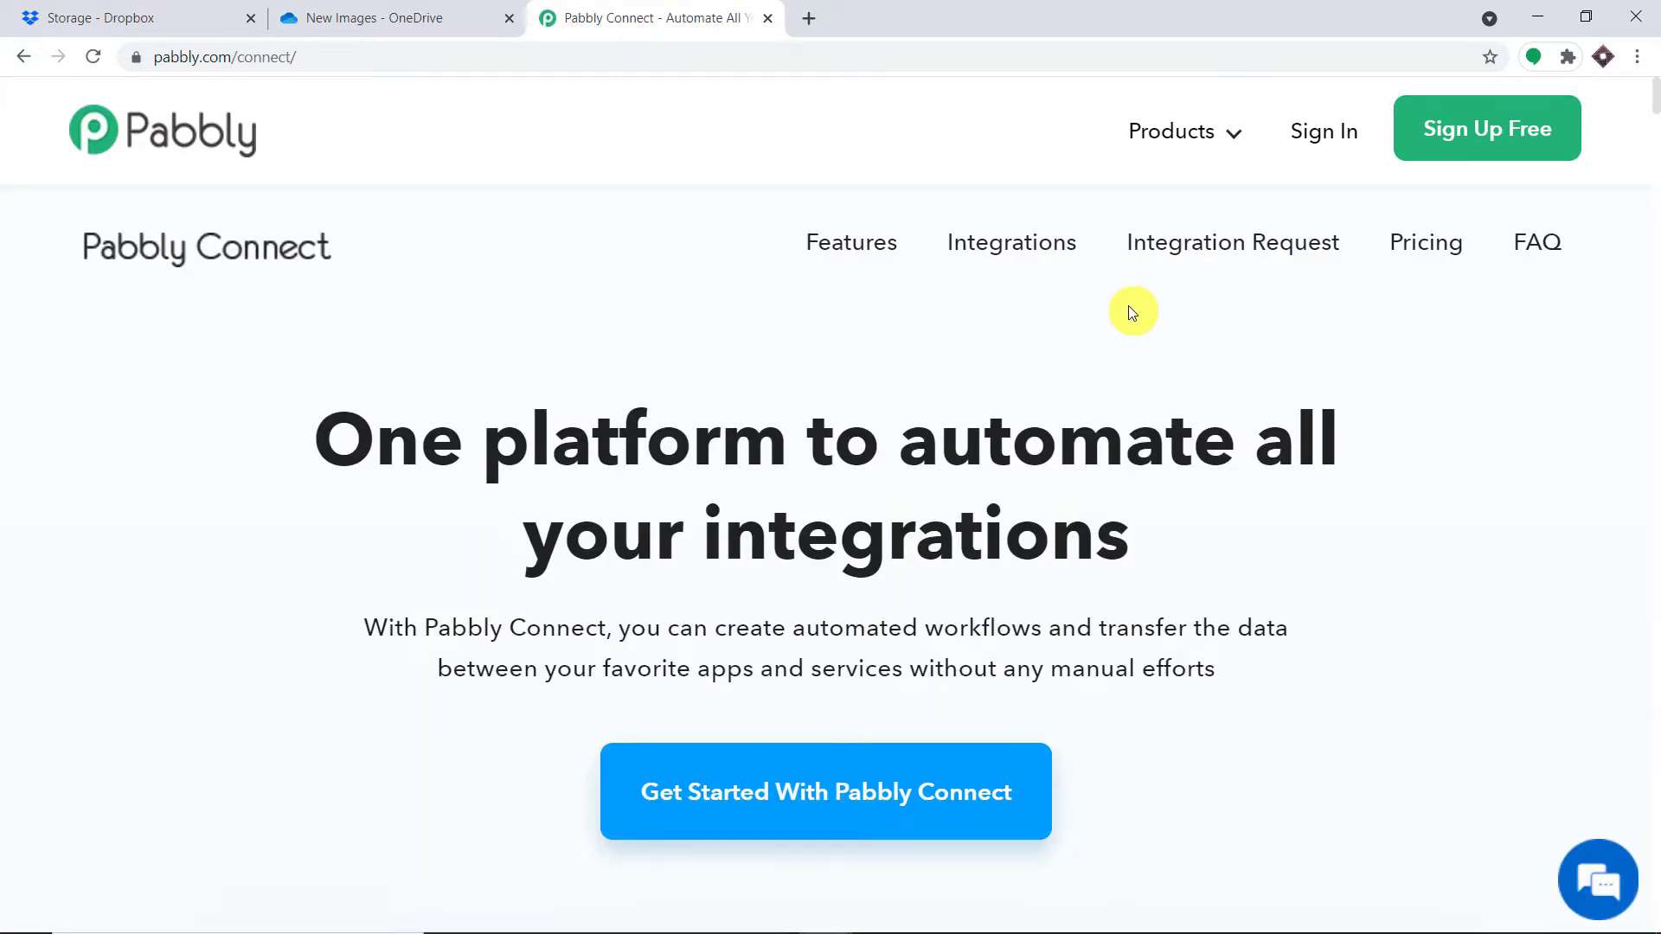
# Sign in to Pabbly and access the Connect application
pyautogui.click(1327, 142)
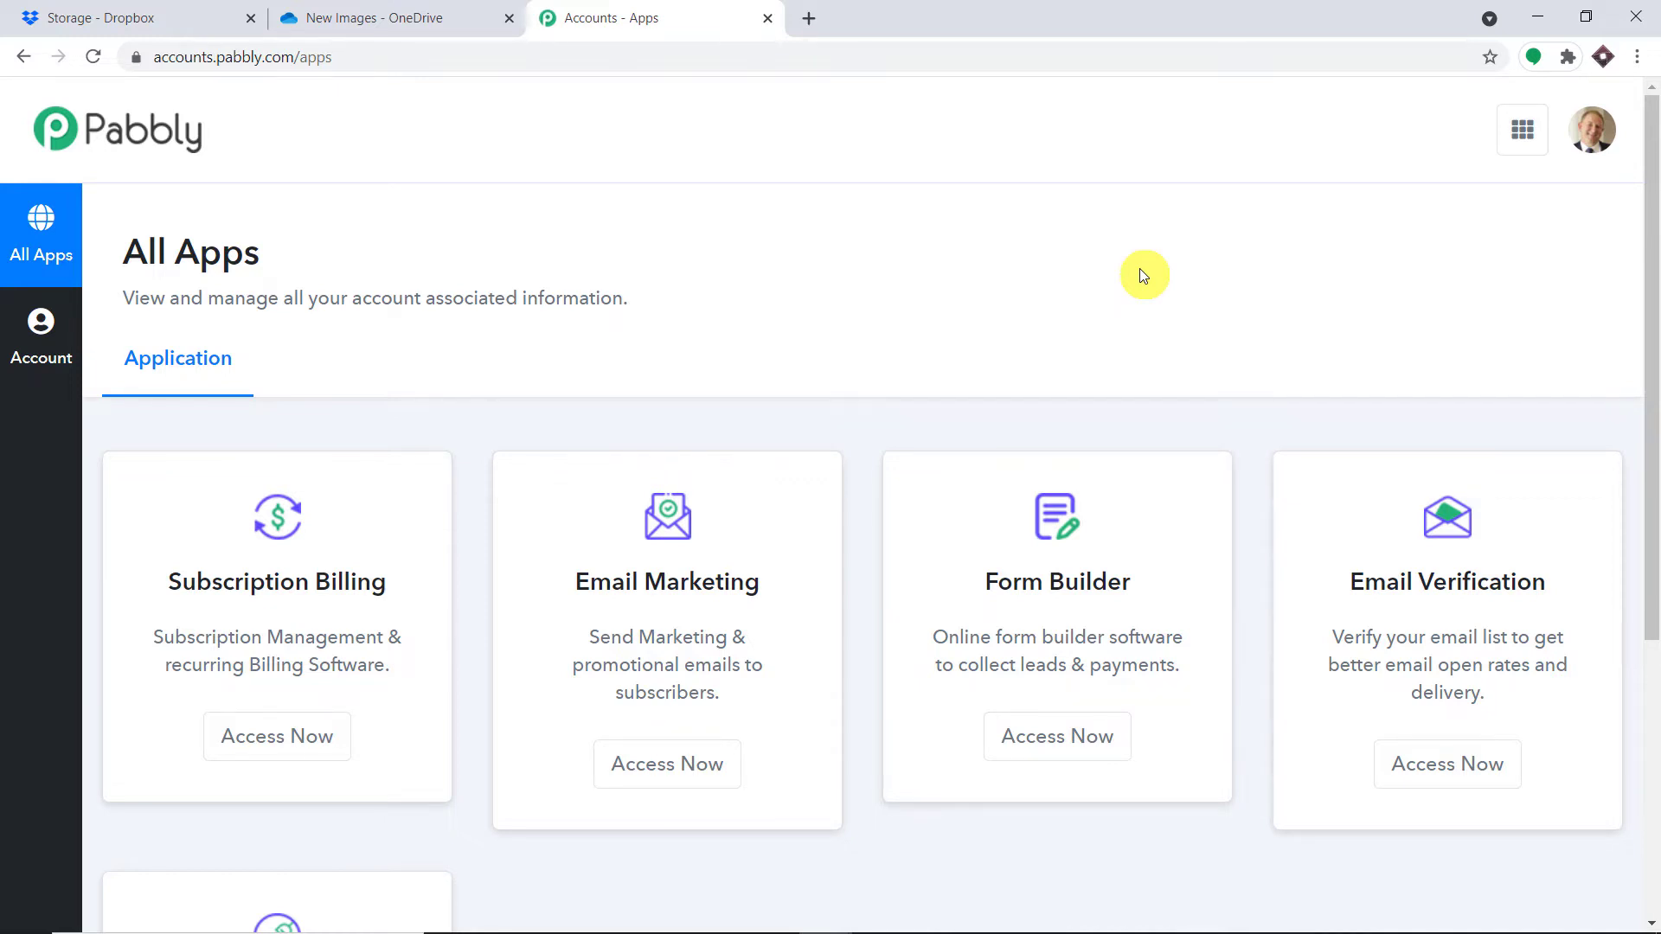
pyautogui.scroll(-5, 693, 227)
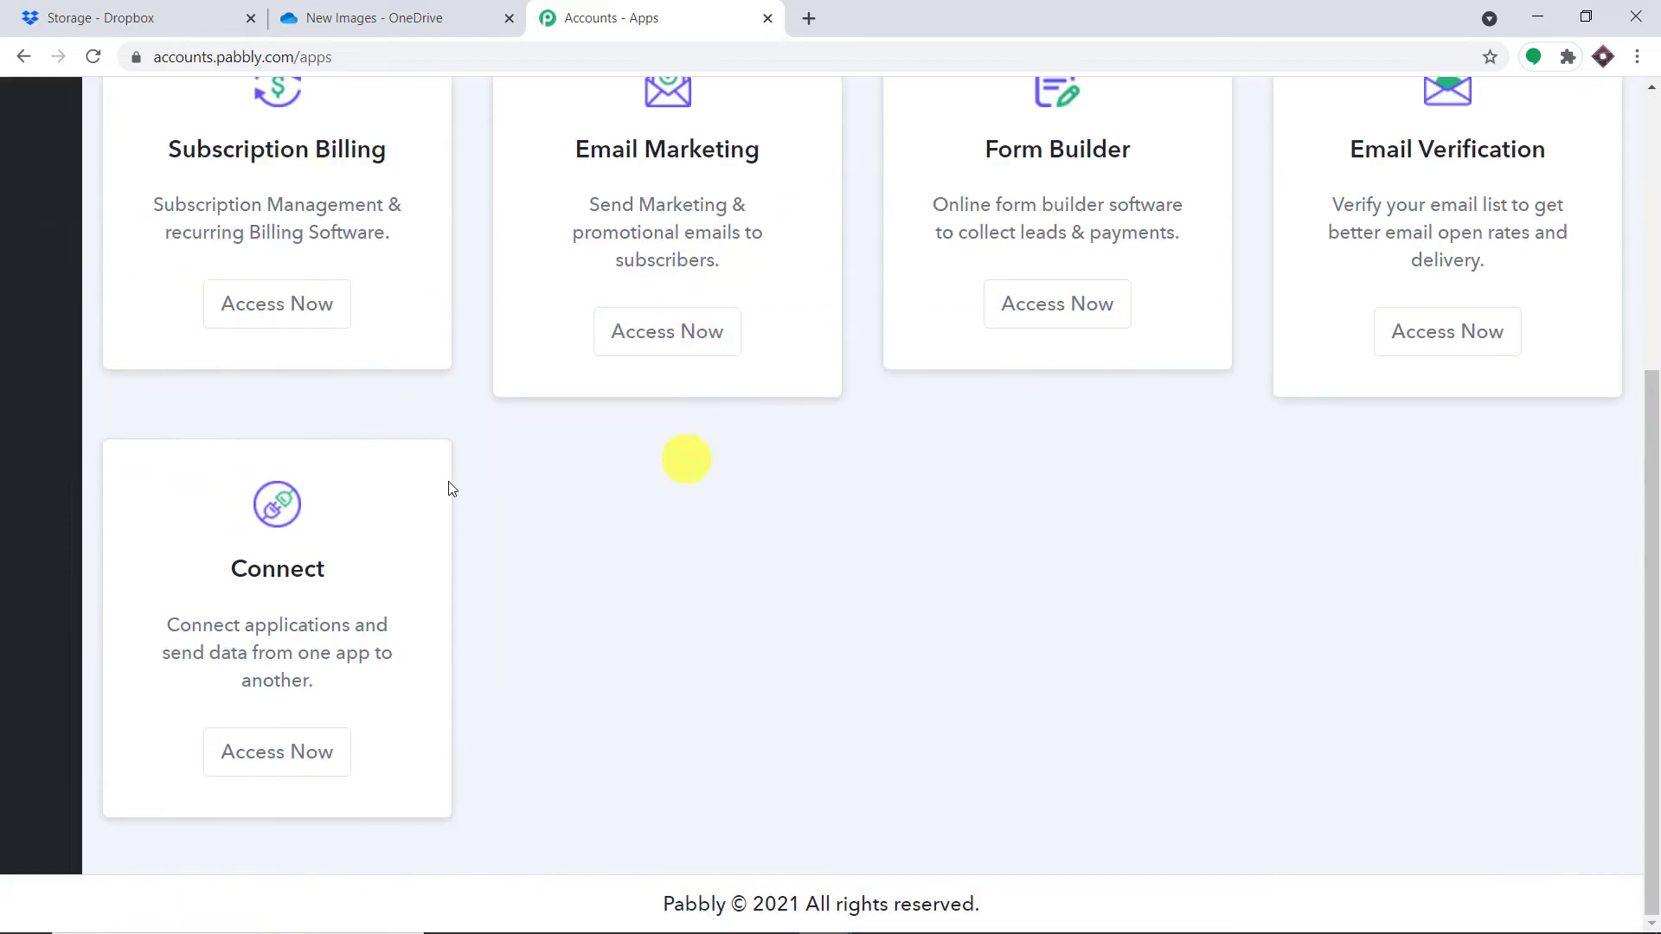
pyautogui.click(266, 752)
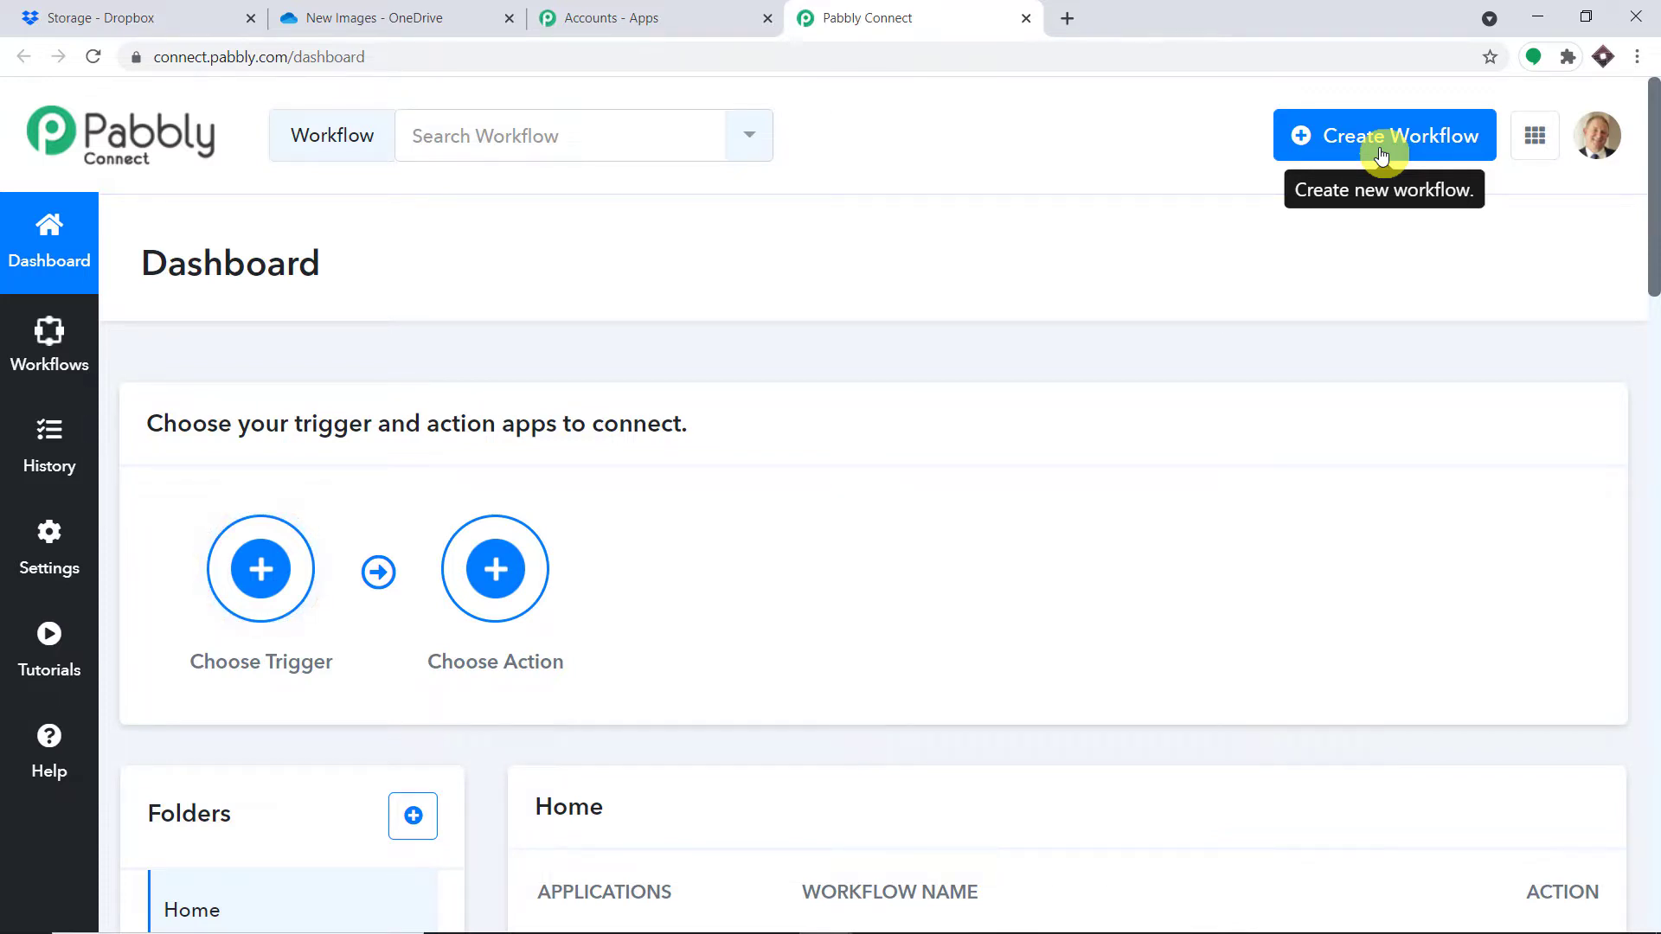
# Create a new workflow named "Dropbox to OneDrive"
pyautogui.click(1381, 154)
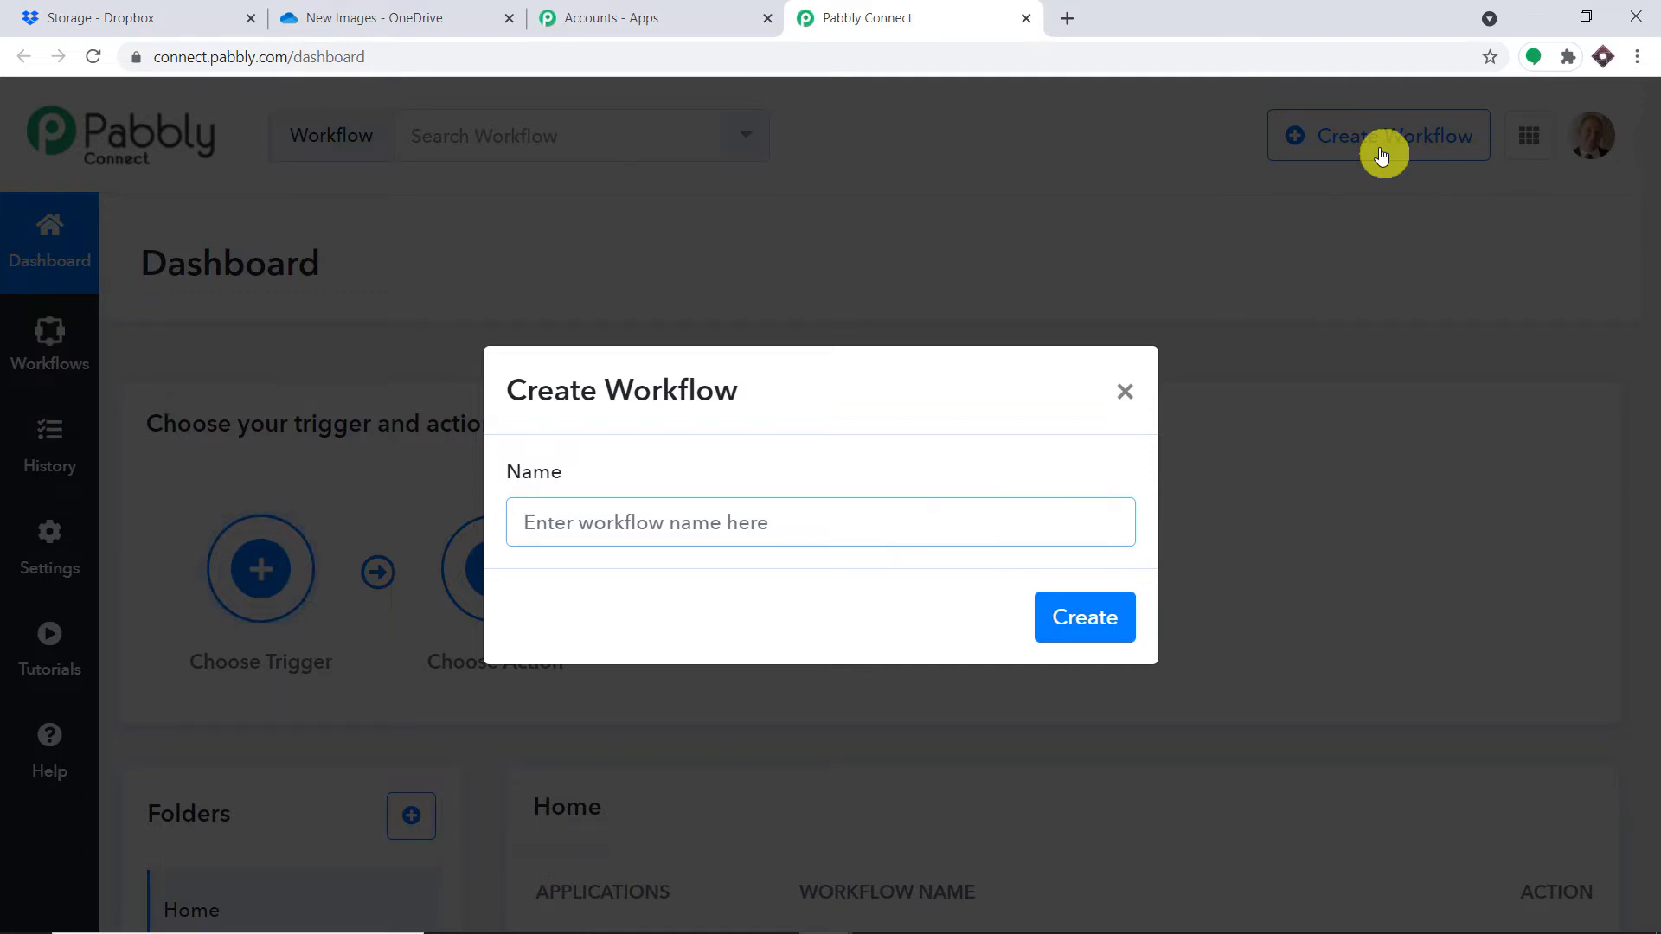
pyautogui.write('DropBox')
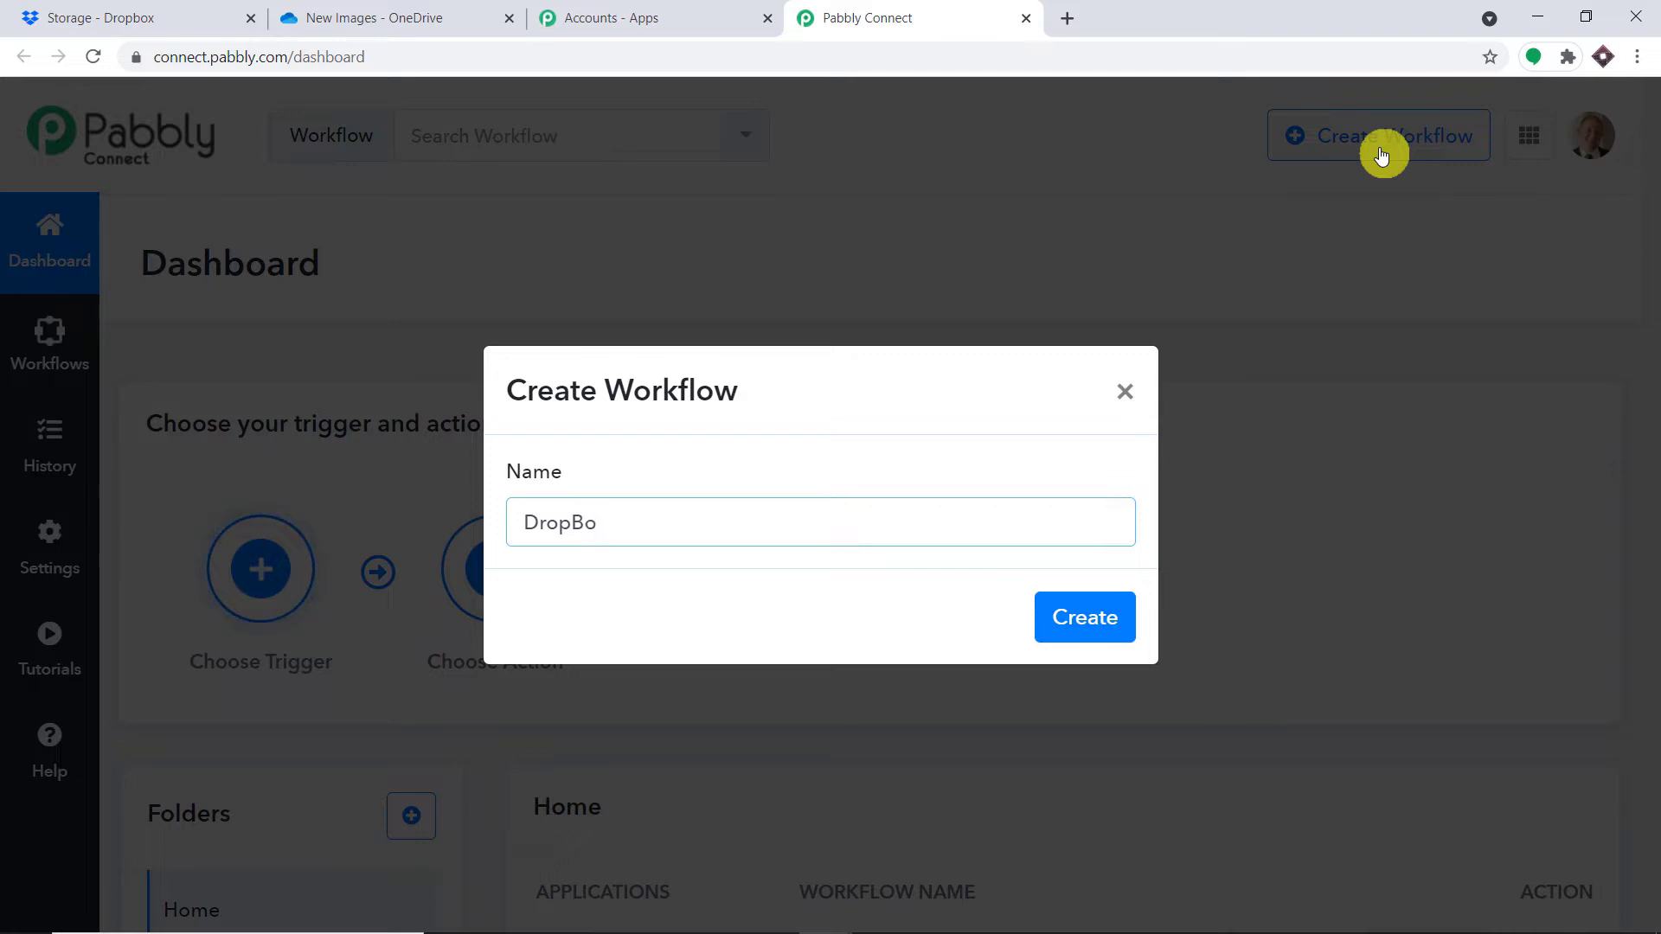
pyautogui.press('BackSpace')
pyautogui.press('BackSpace')
pyautogui.press('BackSpace')
pyautogui.write('box to')
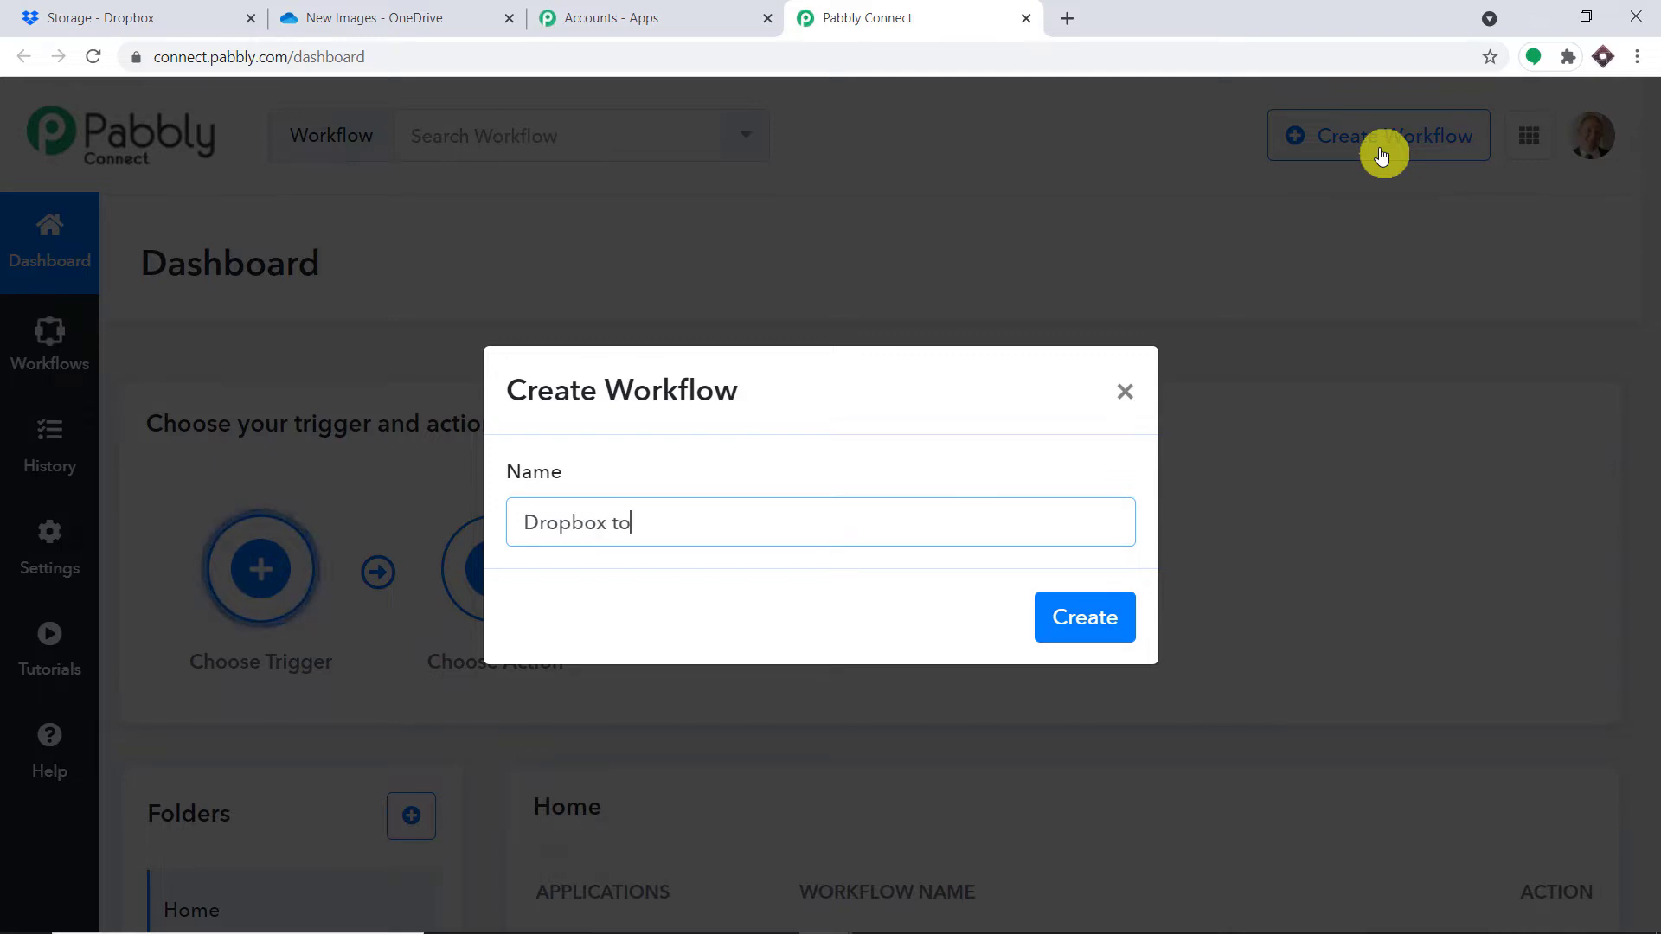
pyautogui.write(' OneDrive')
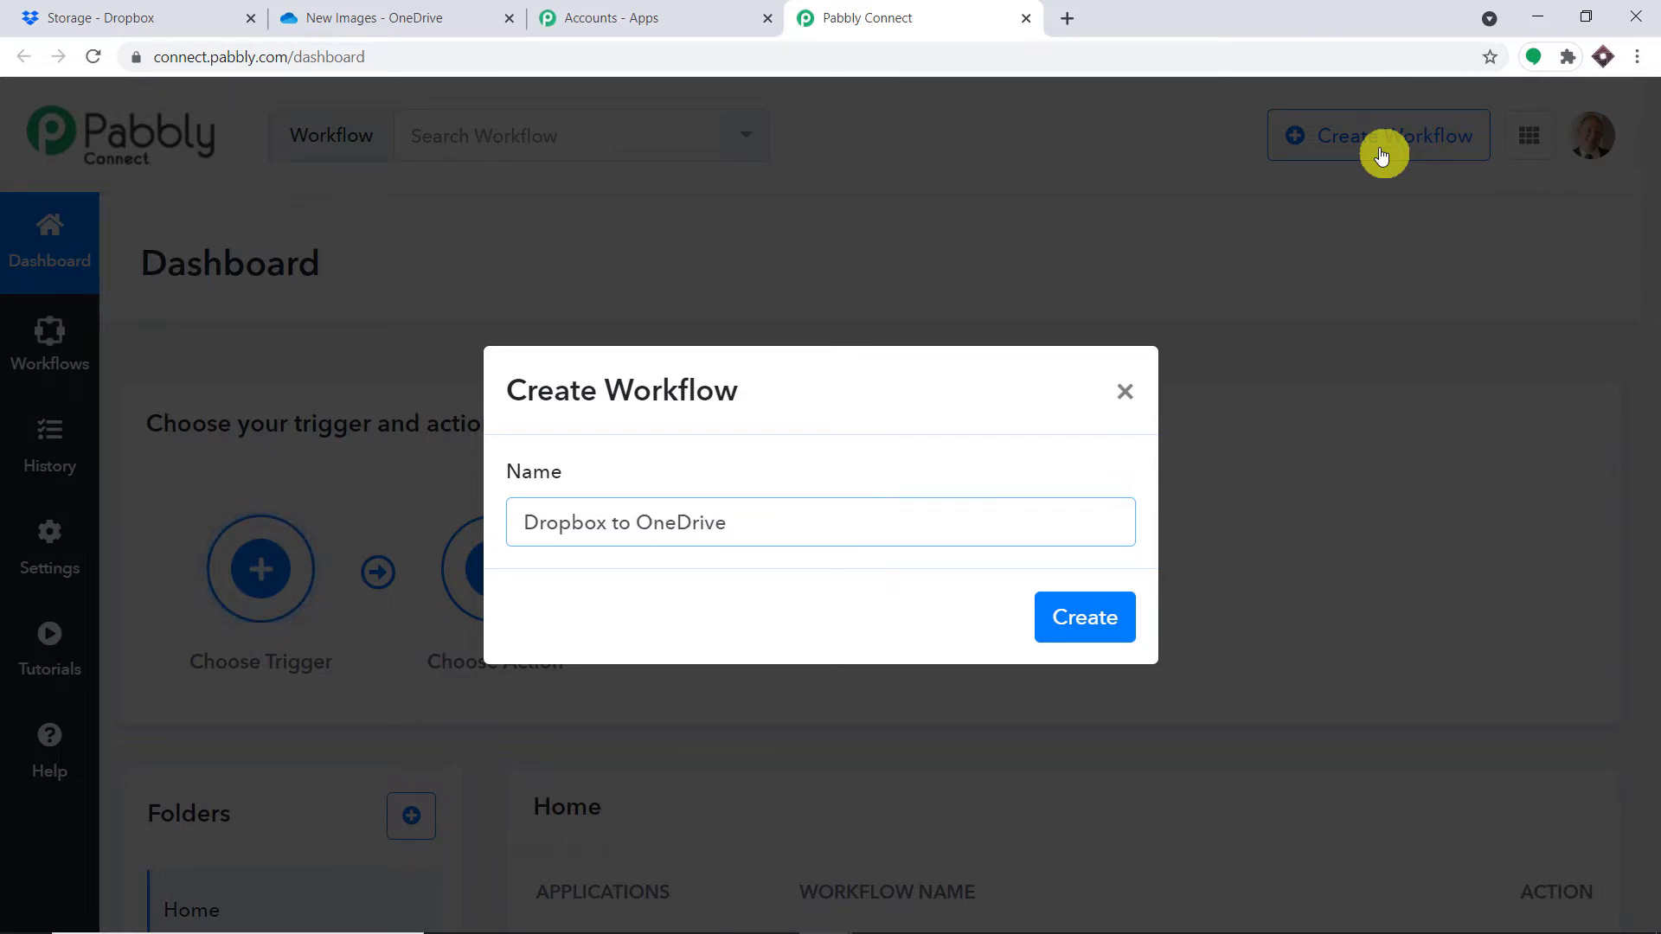
pyautogui.click(1093, 610)
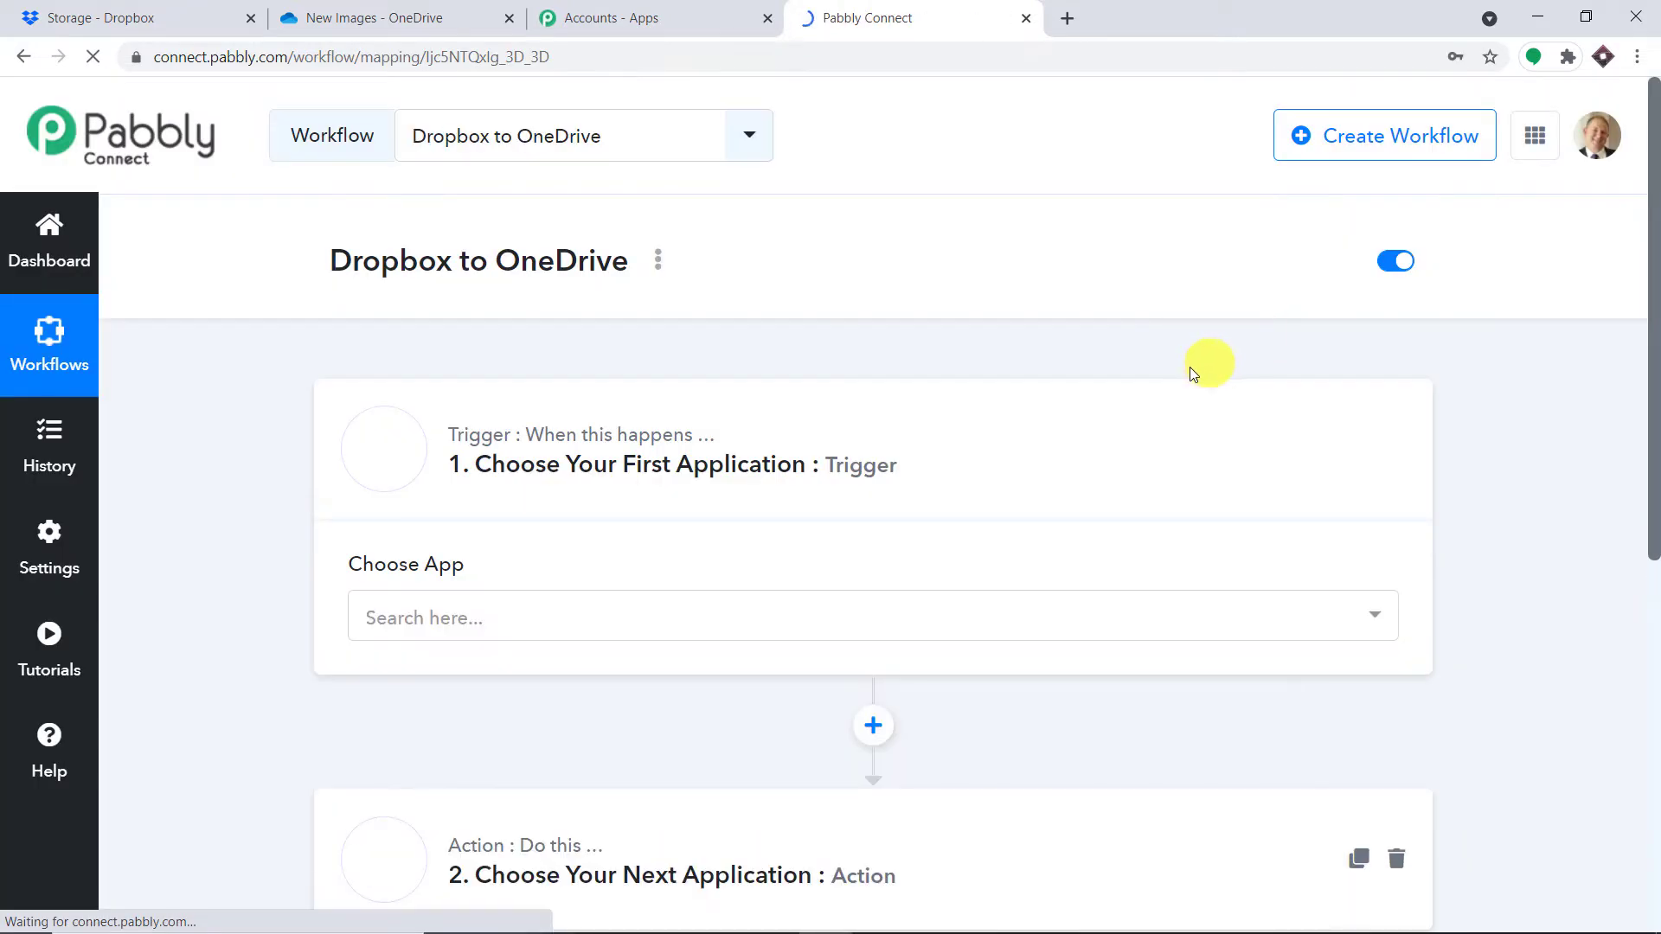
# Choose Dropbox as the workflow's trigger app and New File as its trigger event
pyautogui.scroll(-1, 1185, 372)
pyautogui.scroll(-1, 1172, 381)
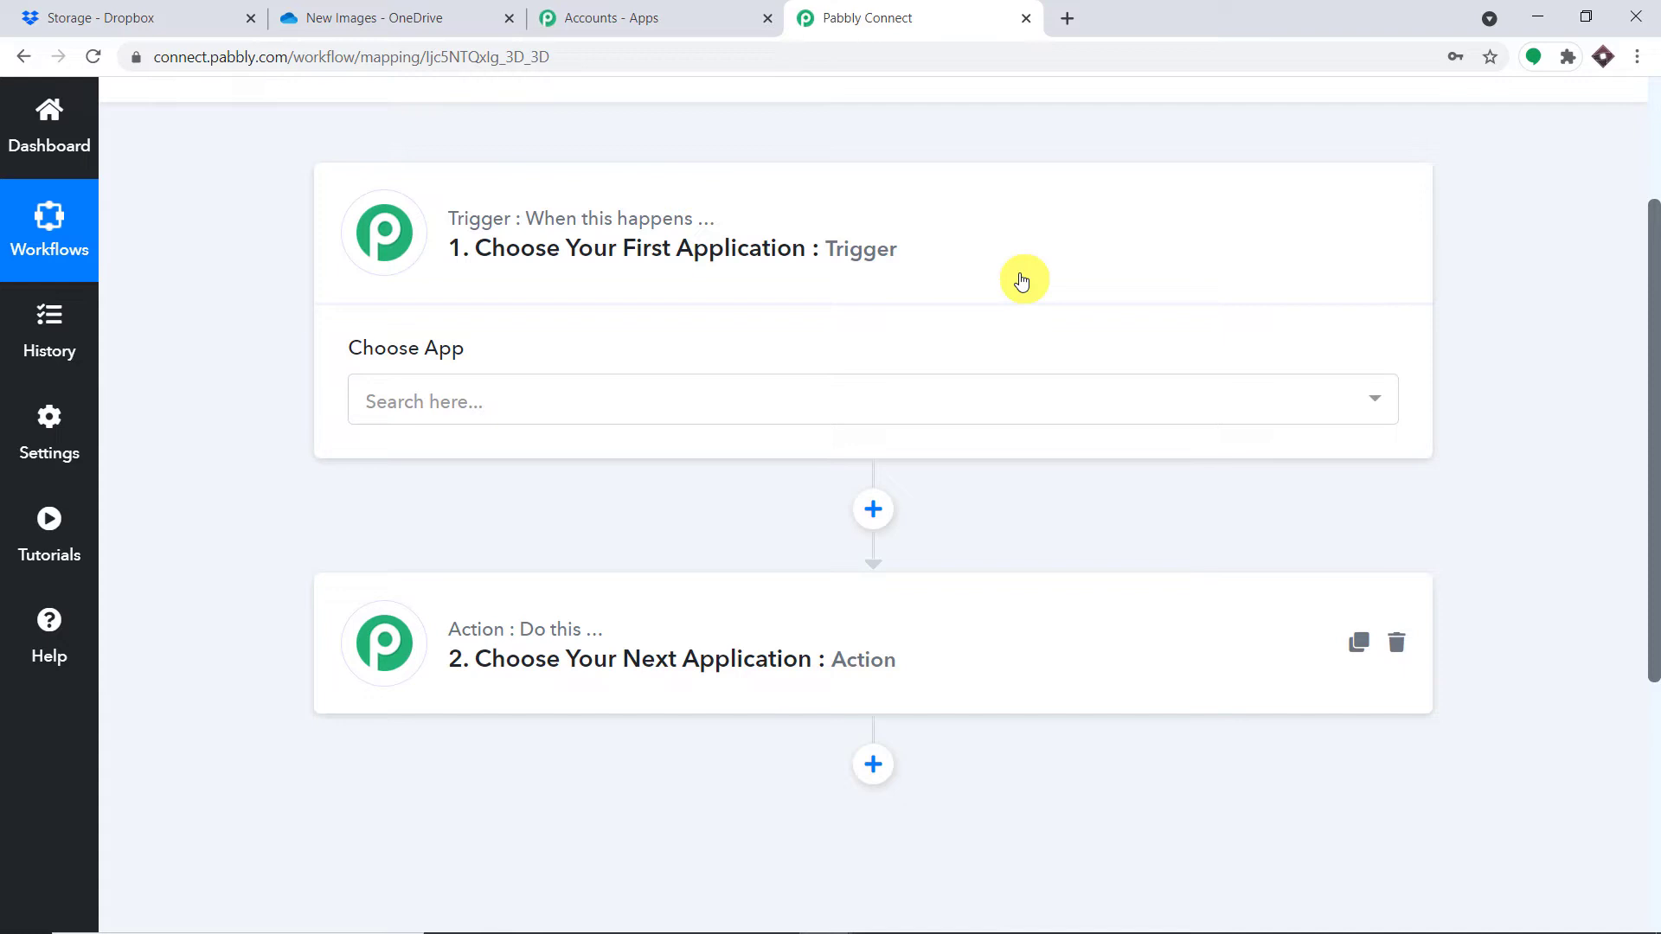
pyautogui.click(481, 398)
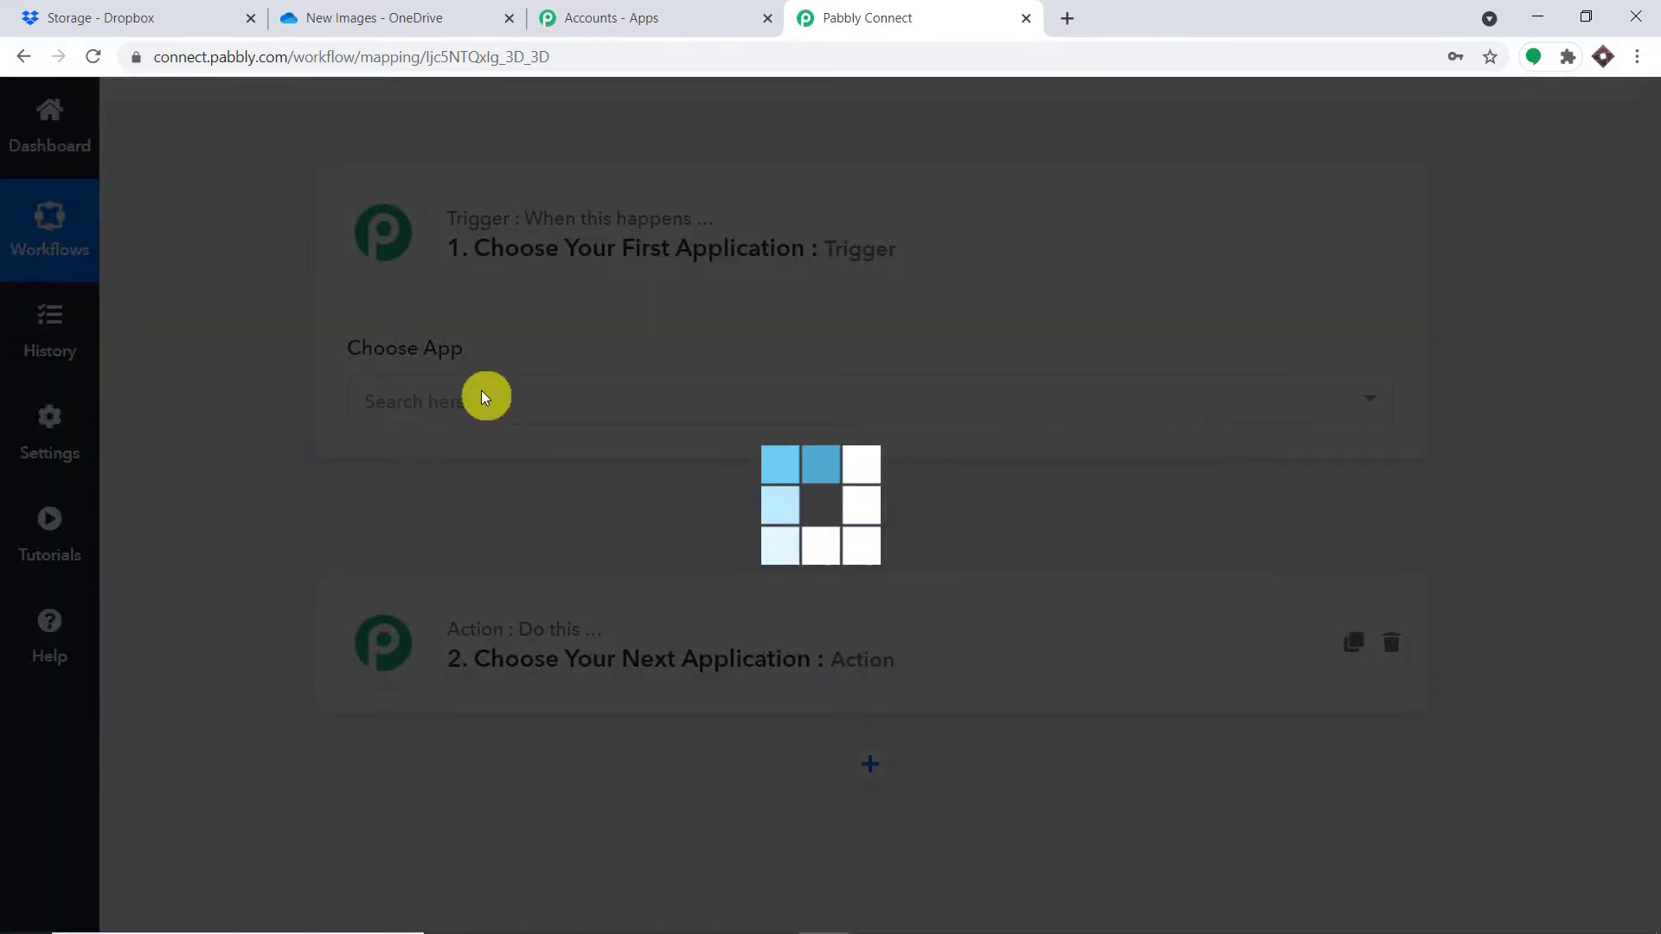
pyautogui.write('drop')
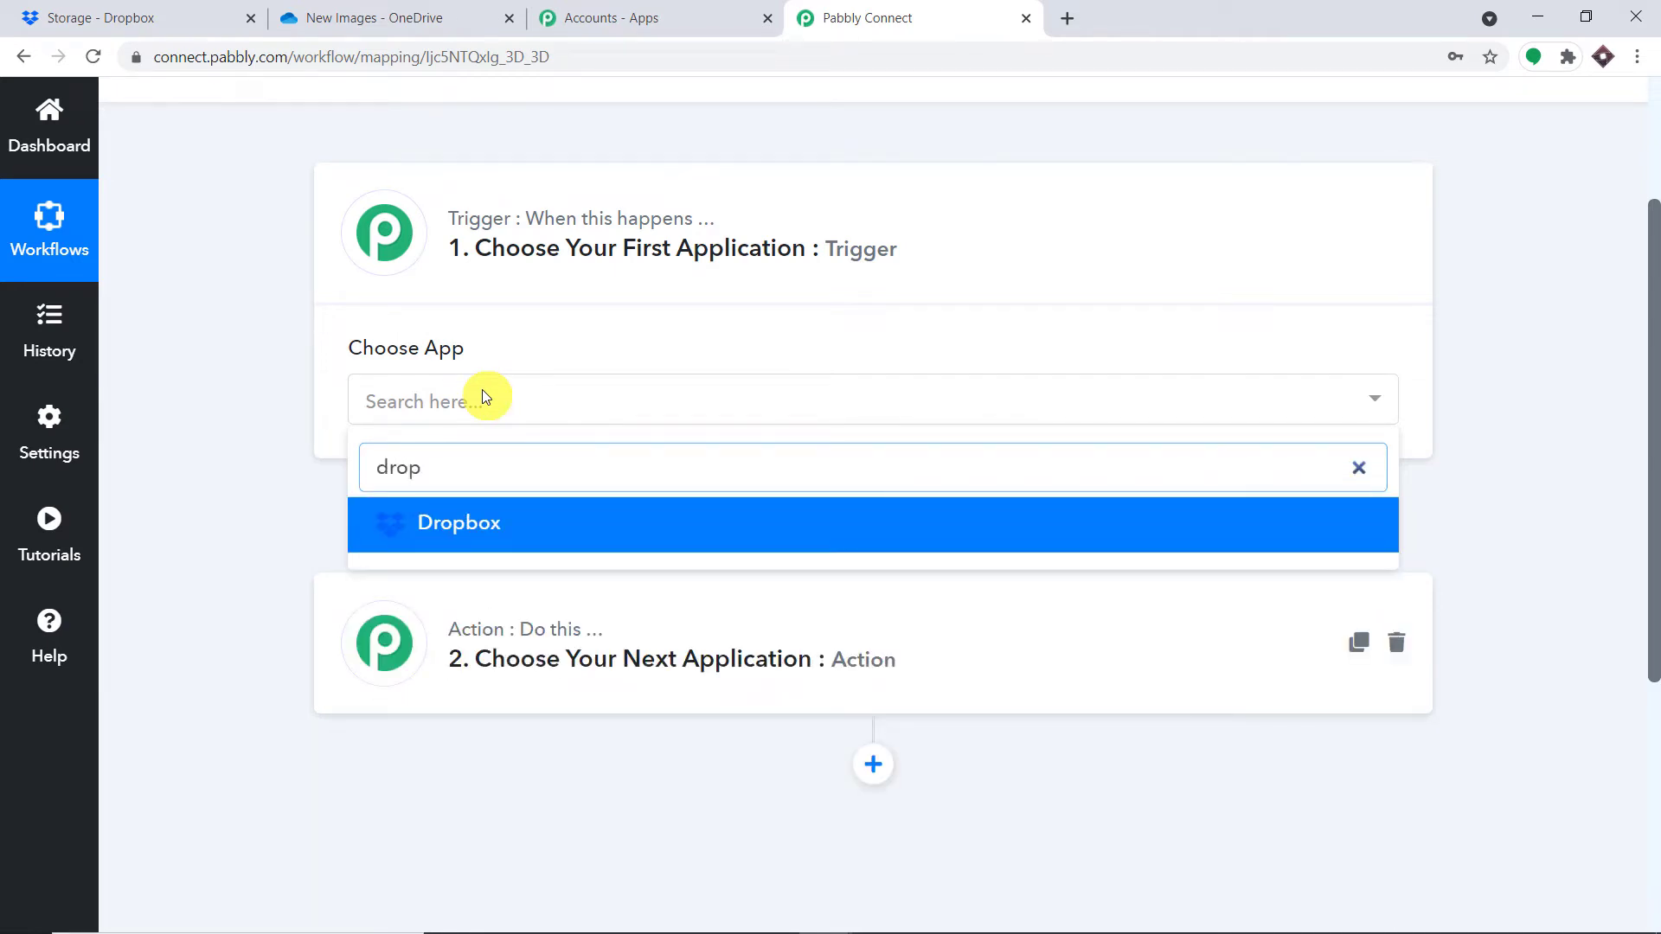
pyautogui.click(519, 529)
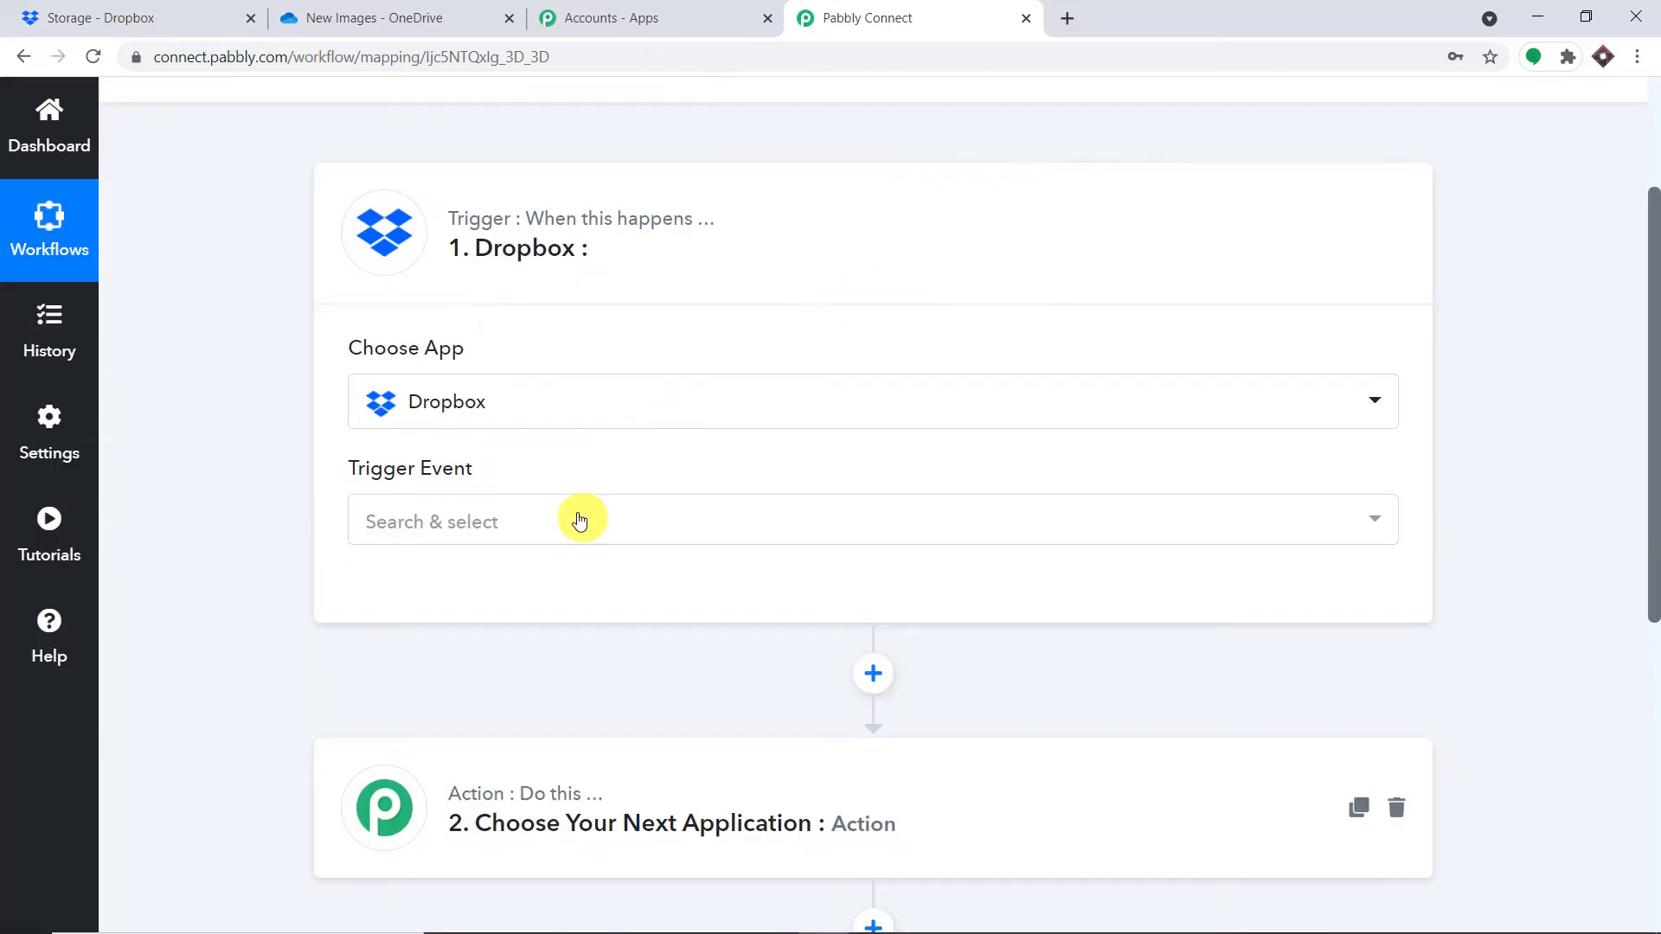
pyautogui.click(605, 514)
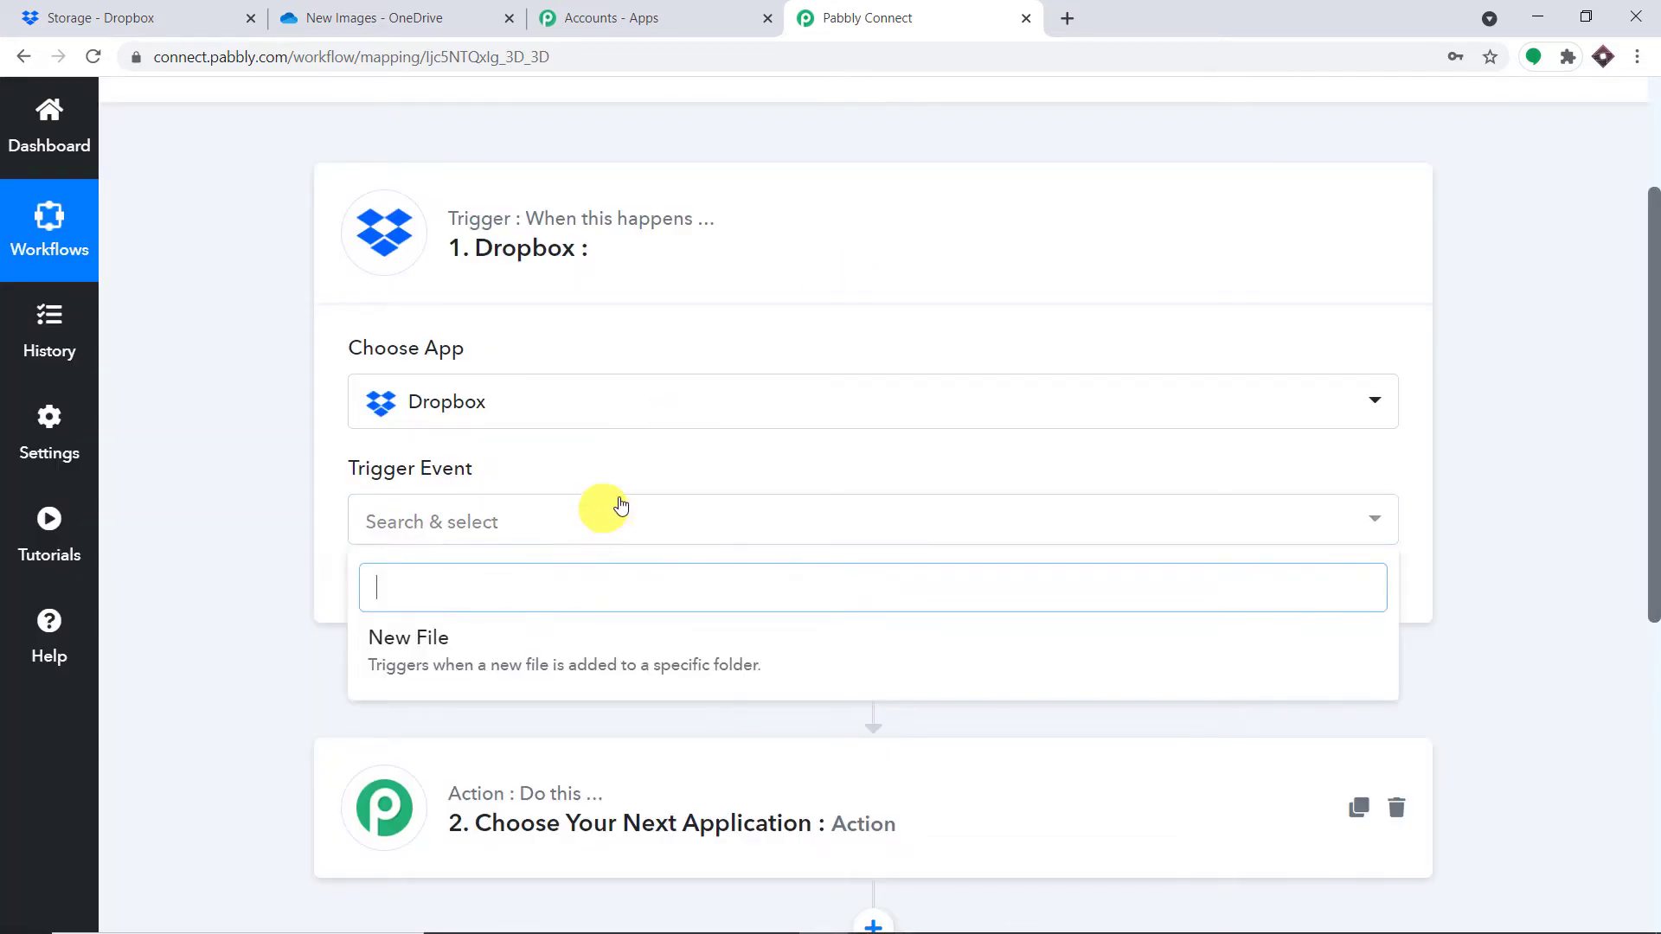
pyautogui.scroll(-1, 639, 499)
pyautogui.click(548, 537)
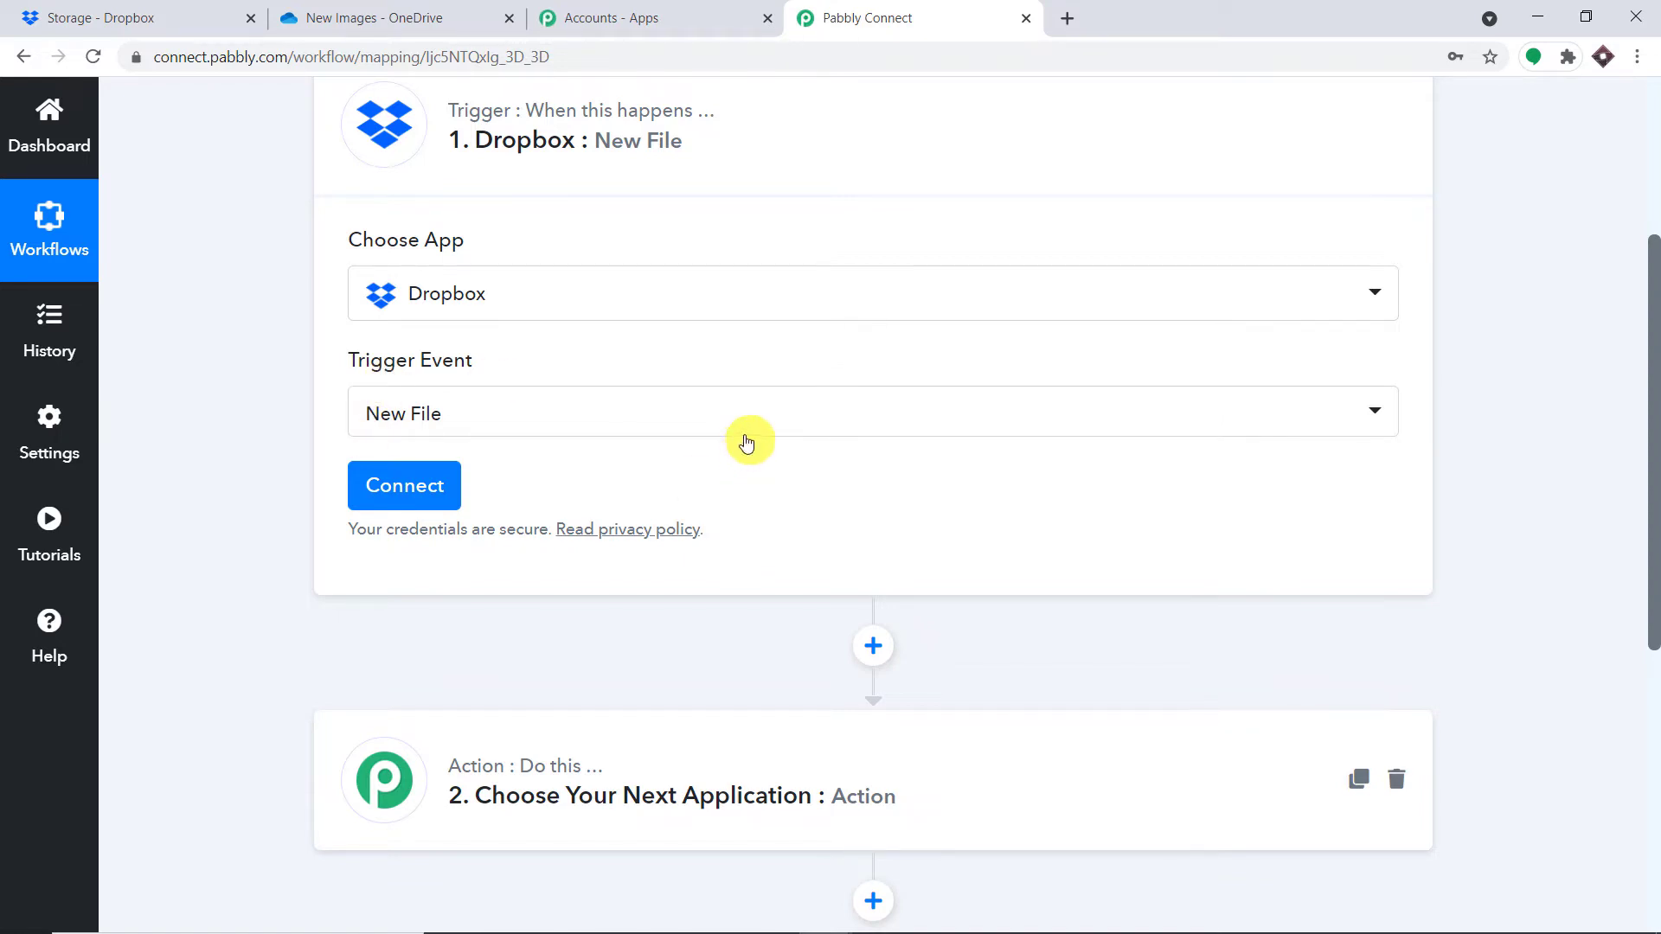
# Review the available Dropbox trigger events and the Pabbly Forum help page, and return to the workflow
pyautogui.click(459, 428)
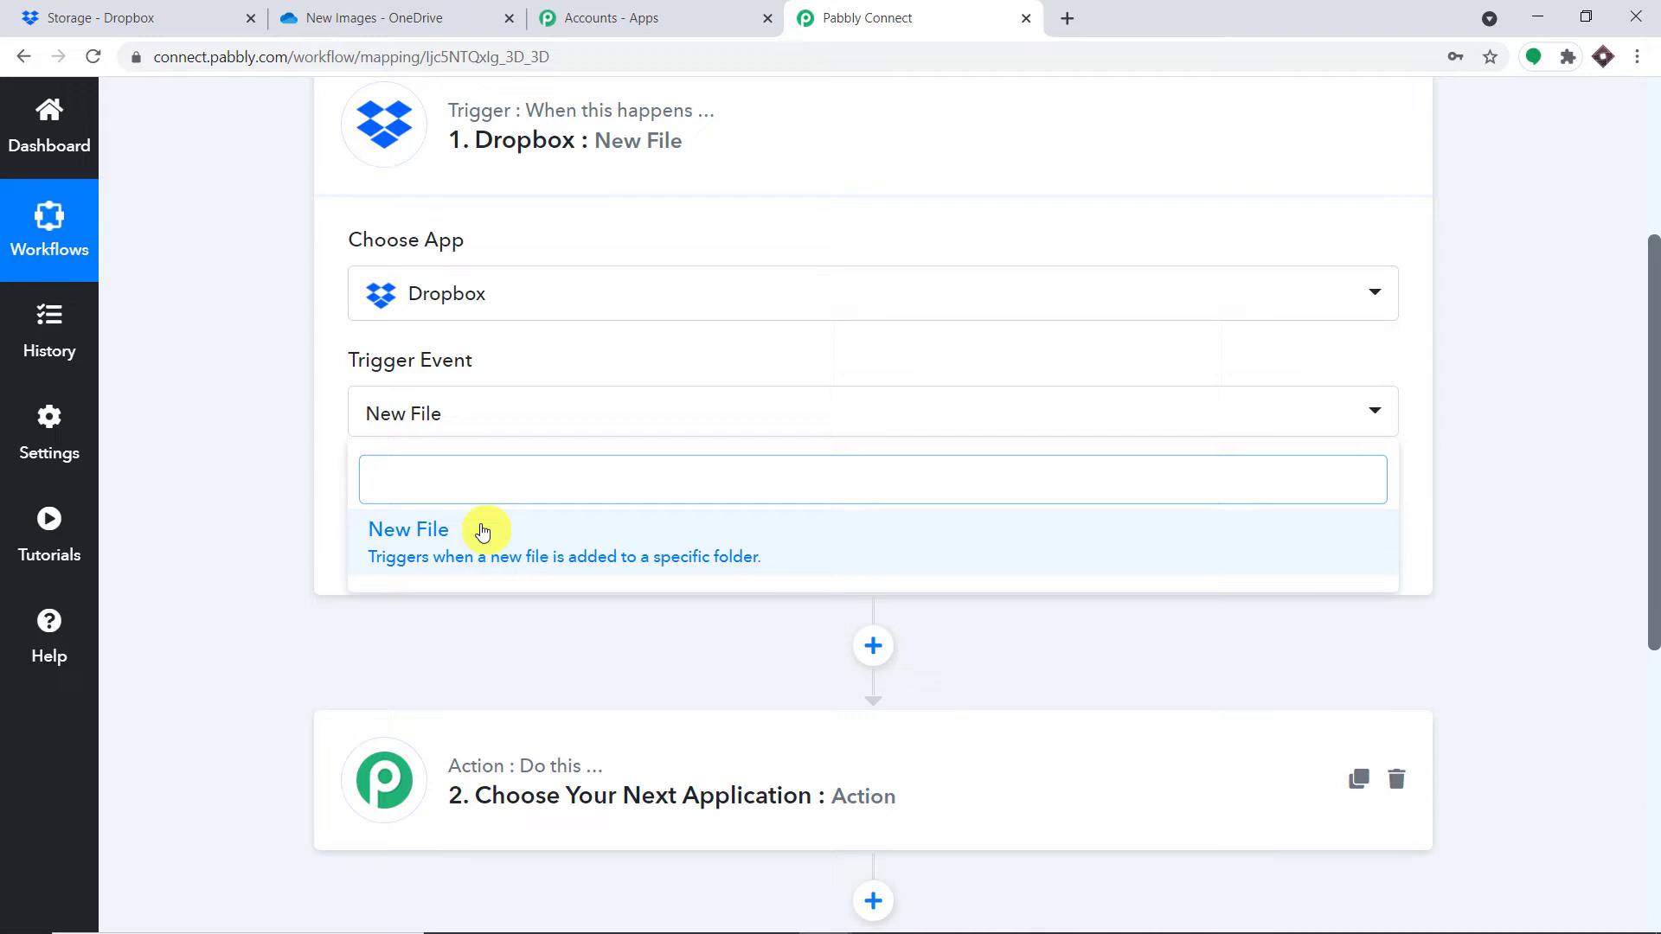
pyautogui.click(72, 641)
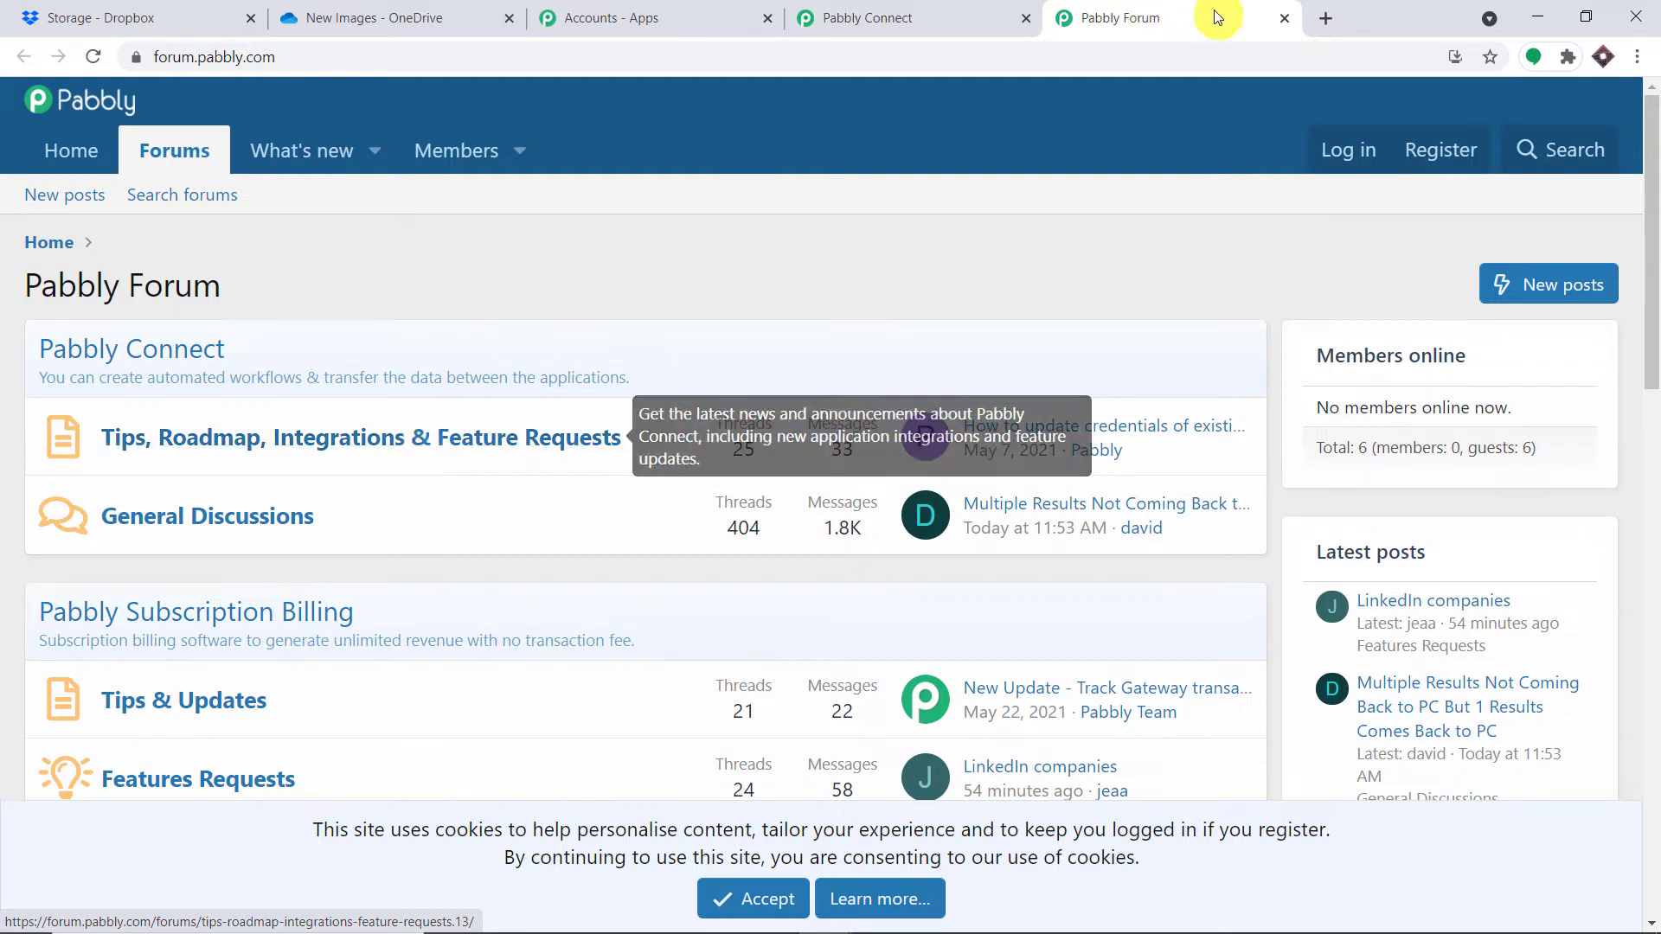
pyautogui.click(1283, 18)
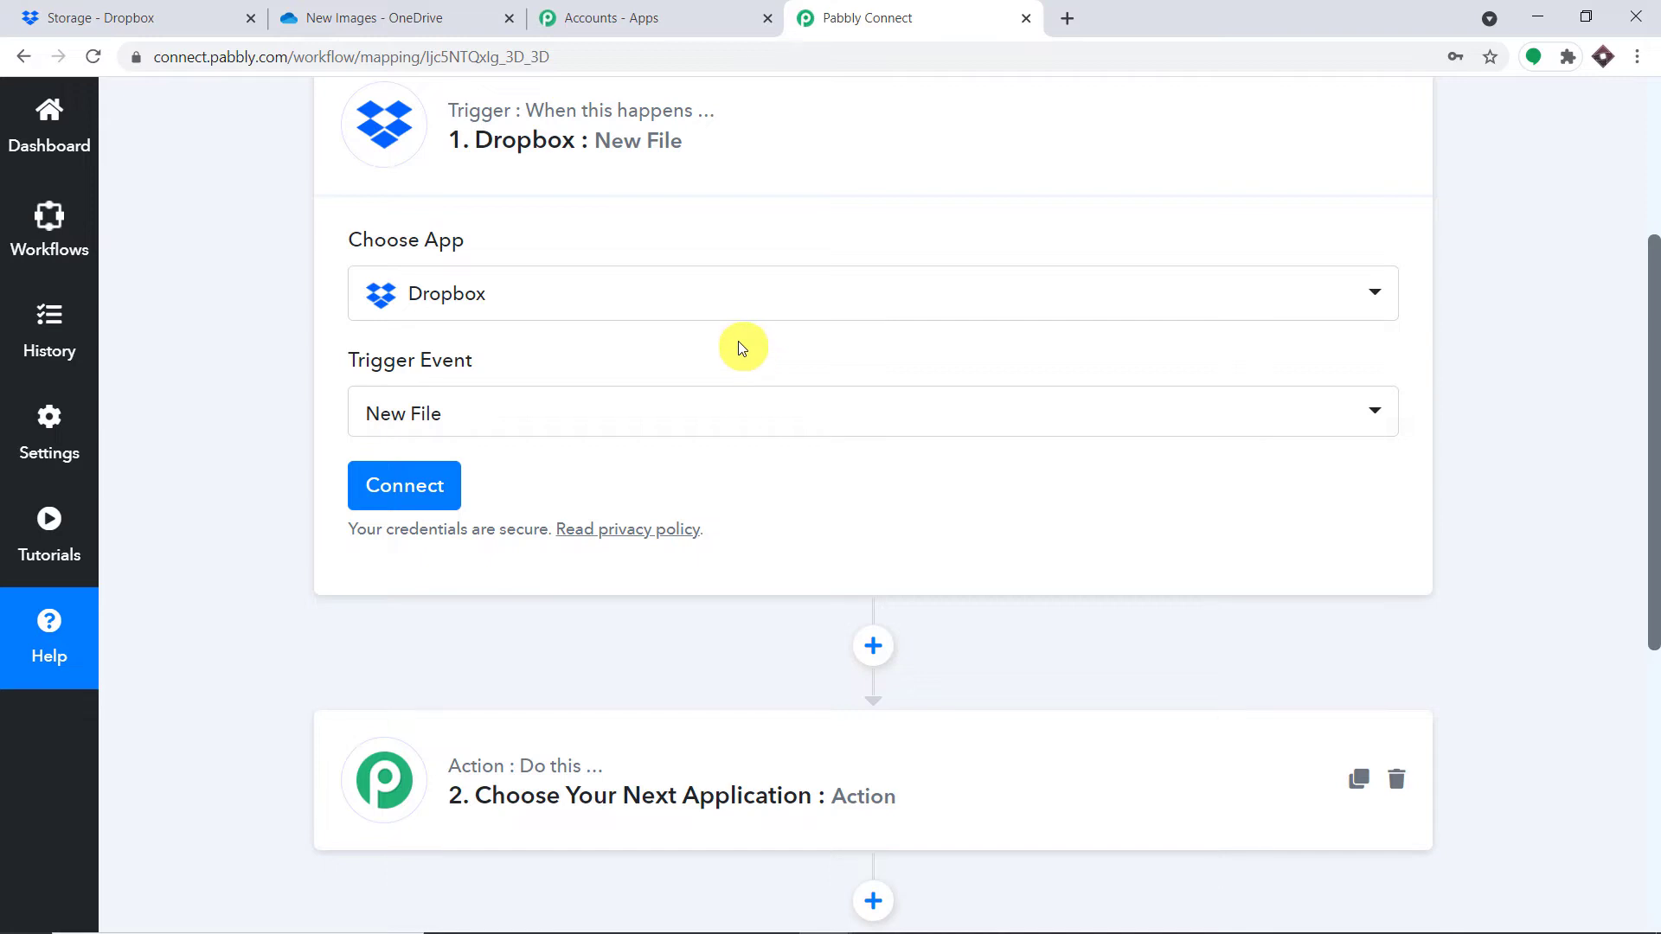
# Connect the trigger to the Dropbox account through a new connection
pyautogui.click(424, 484)
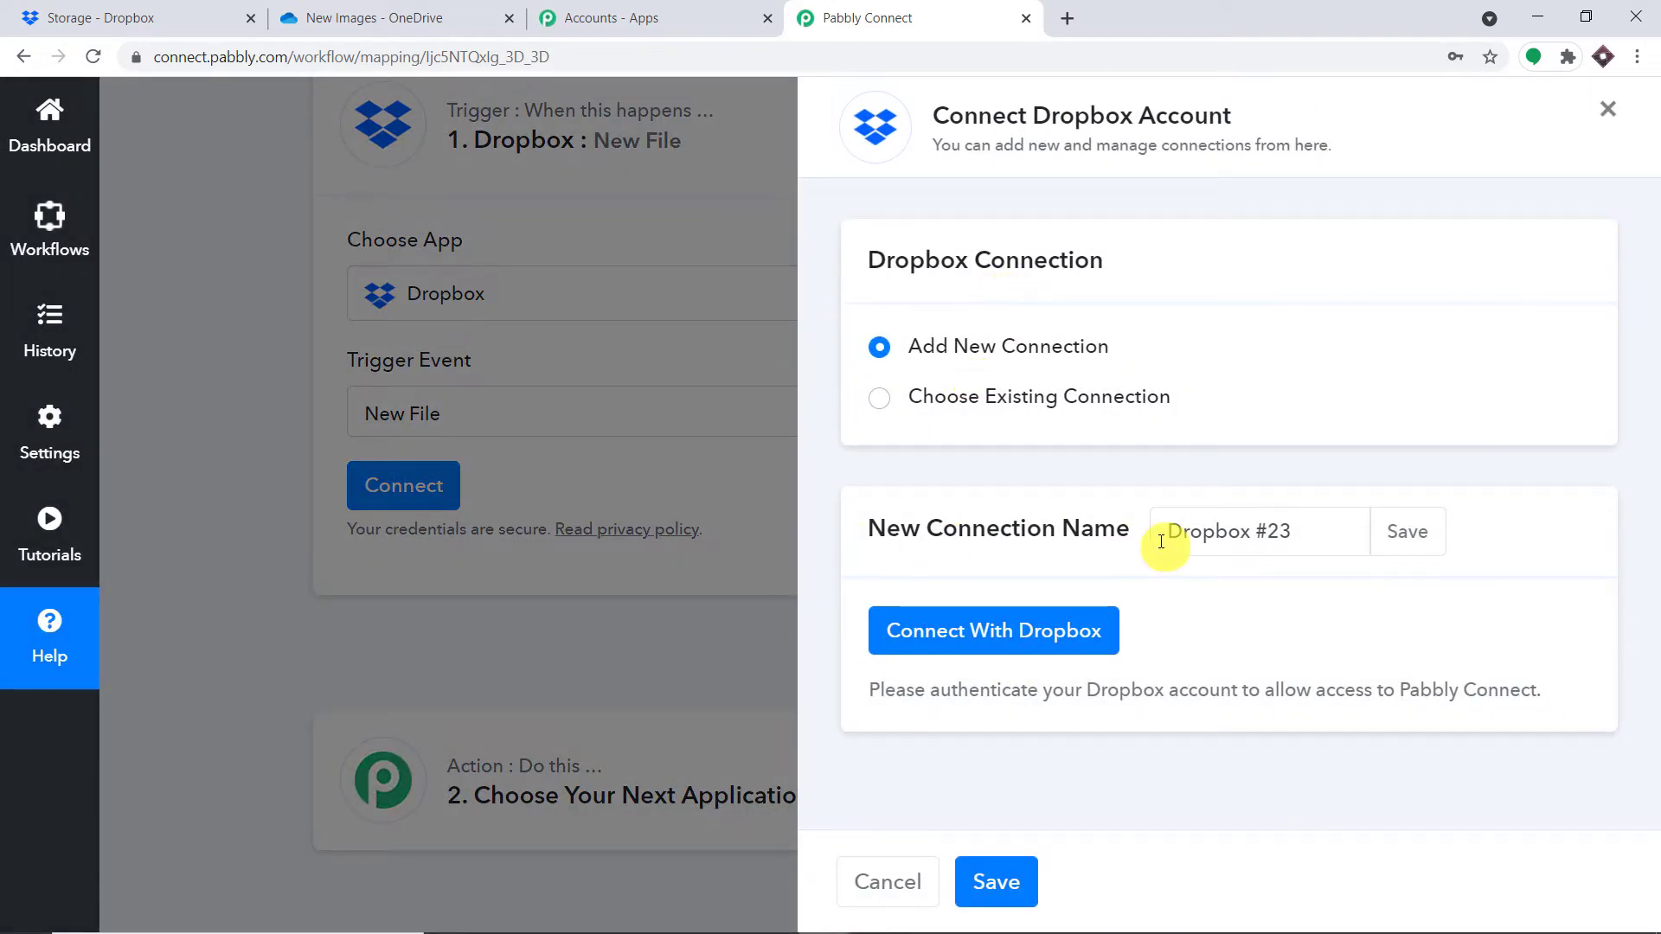
pyautogui.click(996, 618)
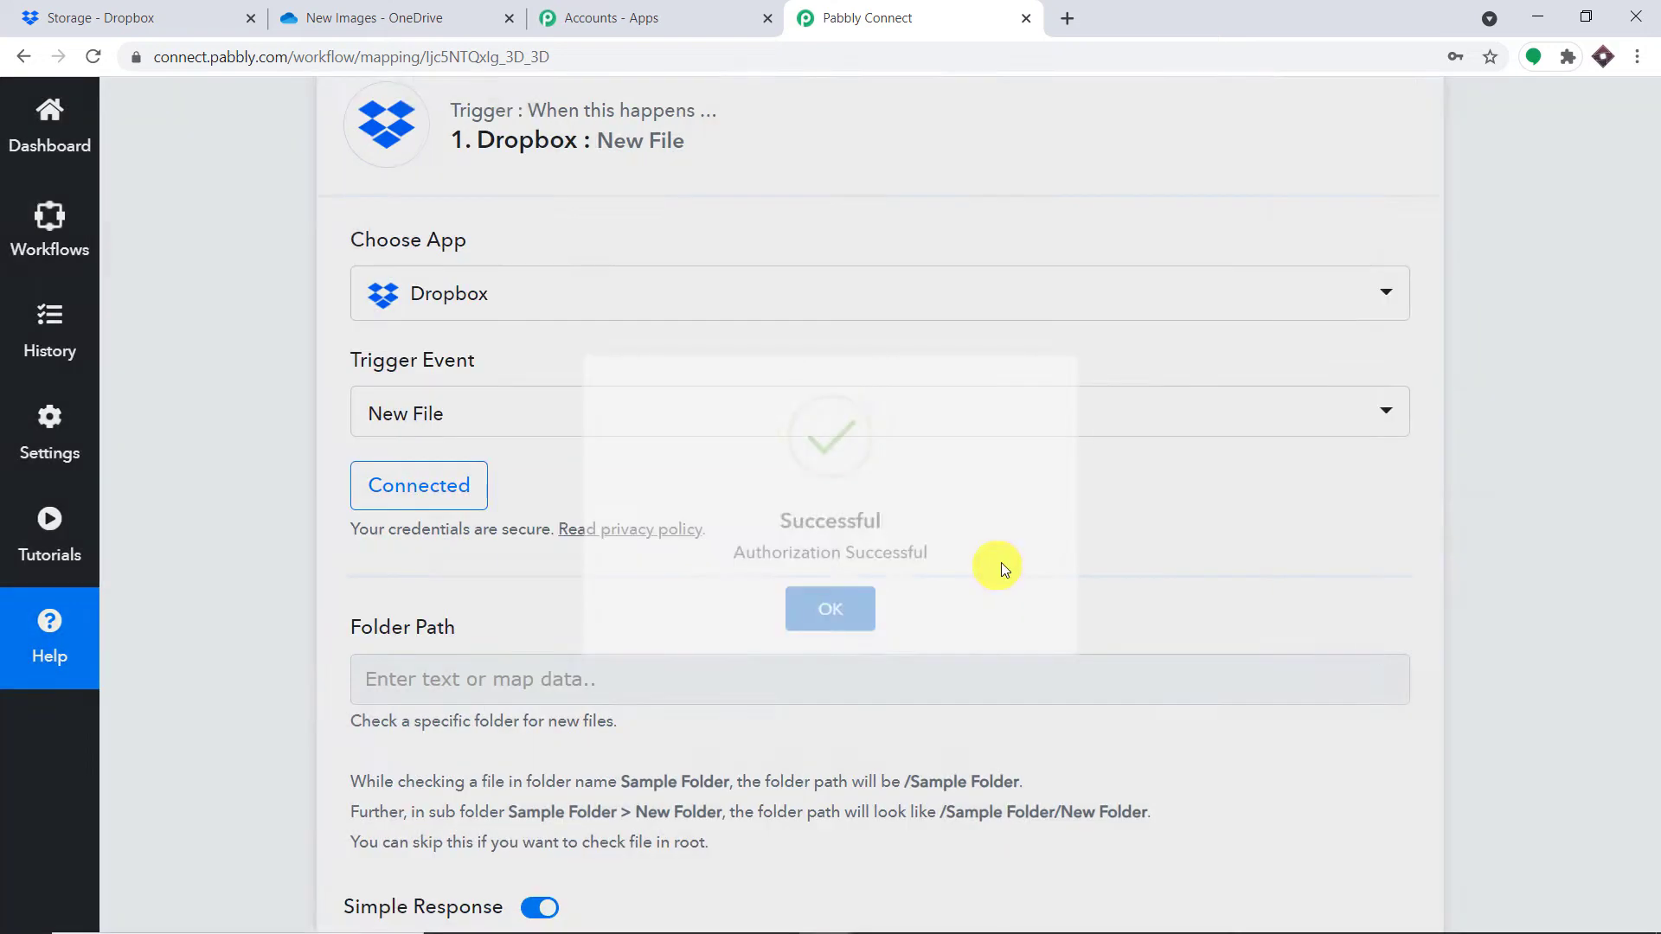
# Switch to Dropbox and create a new folder named "DATA STORAGE" from the home page
pyautogui.scroll(-4, 727, 428)
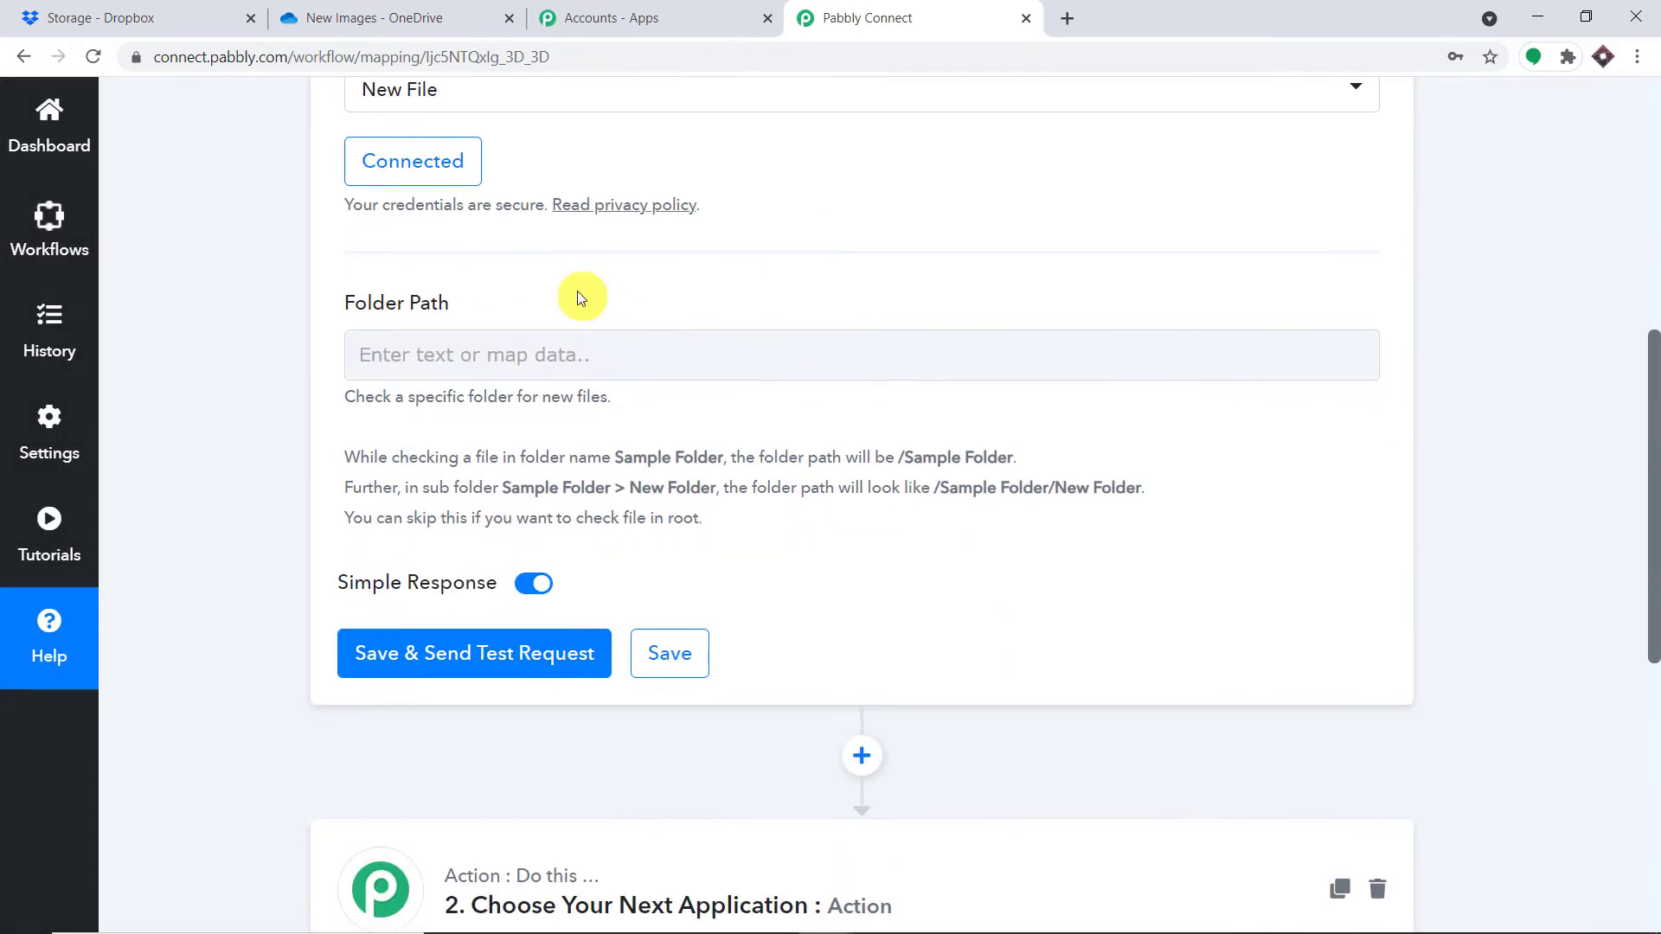
pyautogui.click(437, 351)
pyautogui.click(129, 17)
pyautogui.scroll(1, 232, 330)
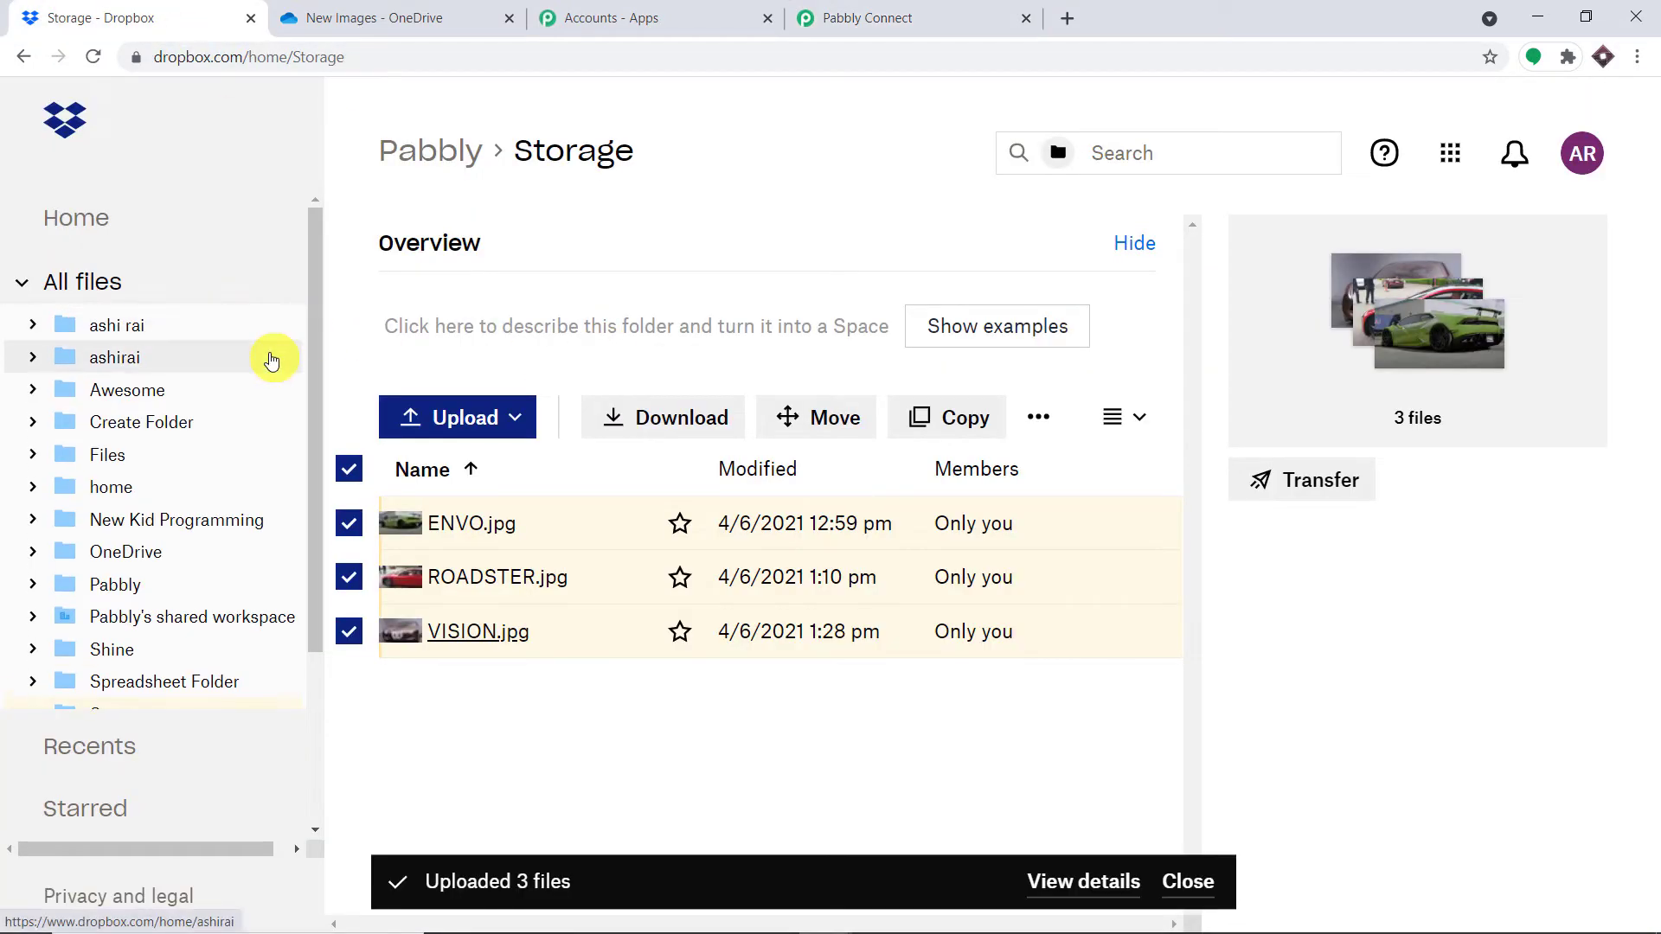
pyautogui.click(90, 219)
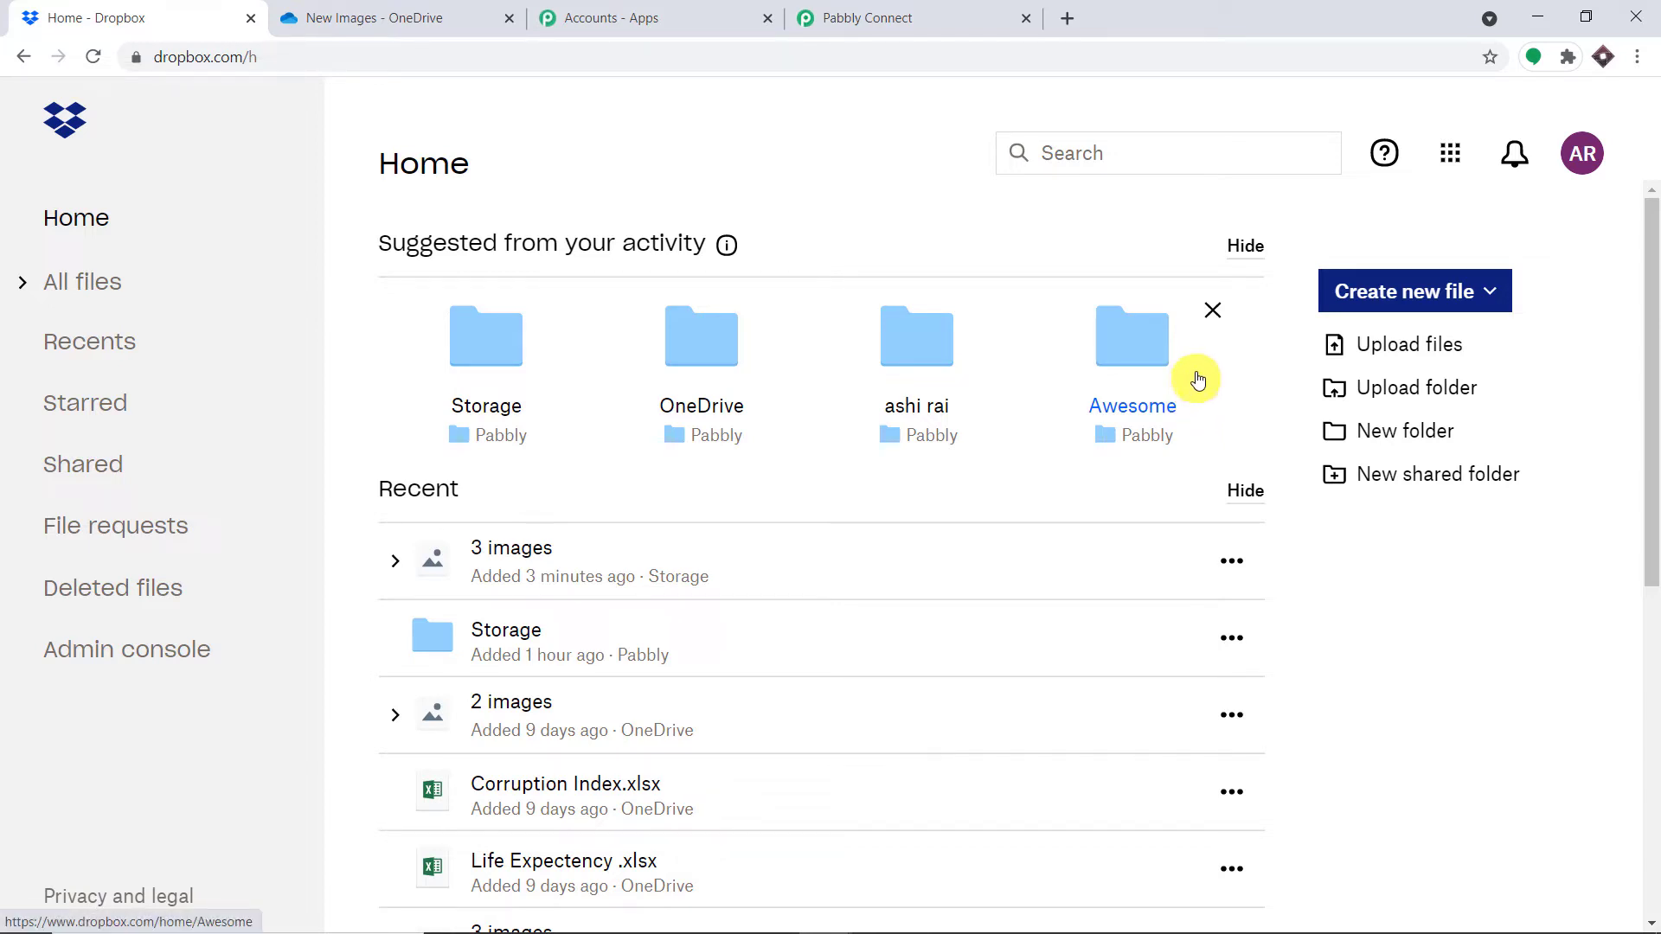
pyautogui.click(1419, 433)
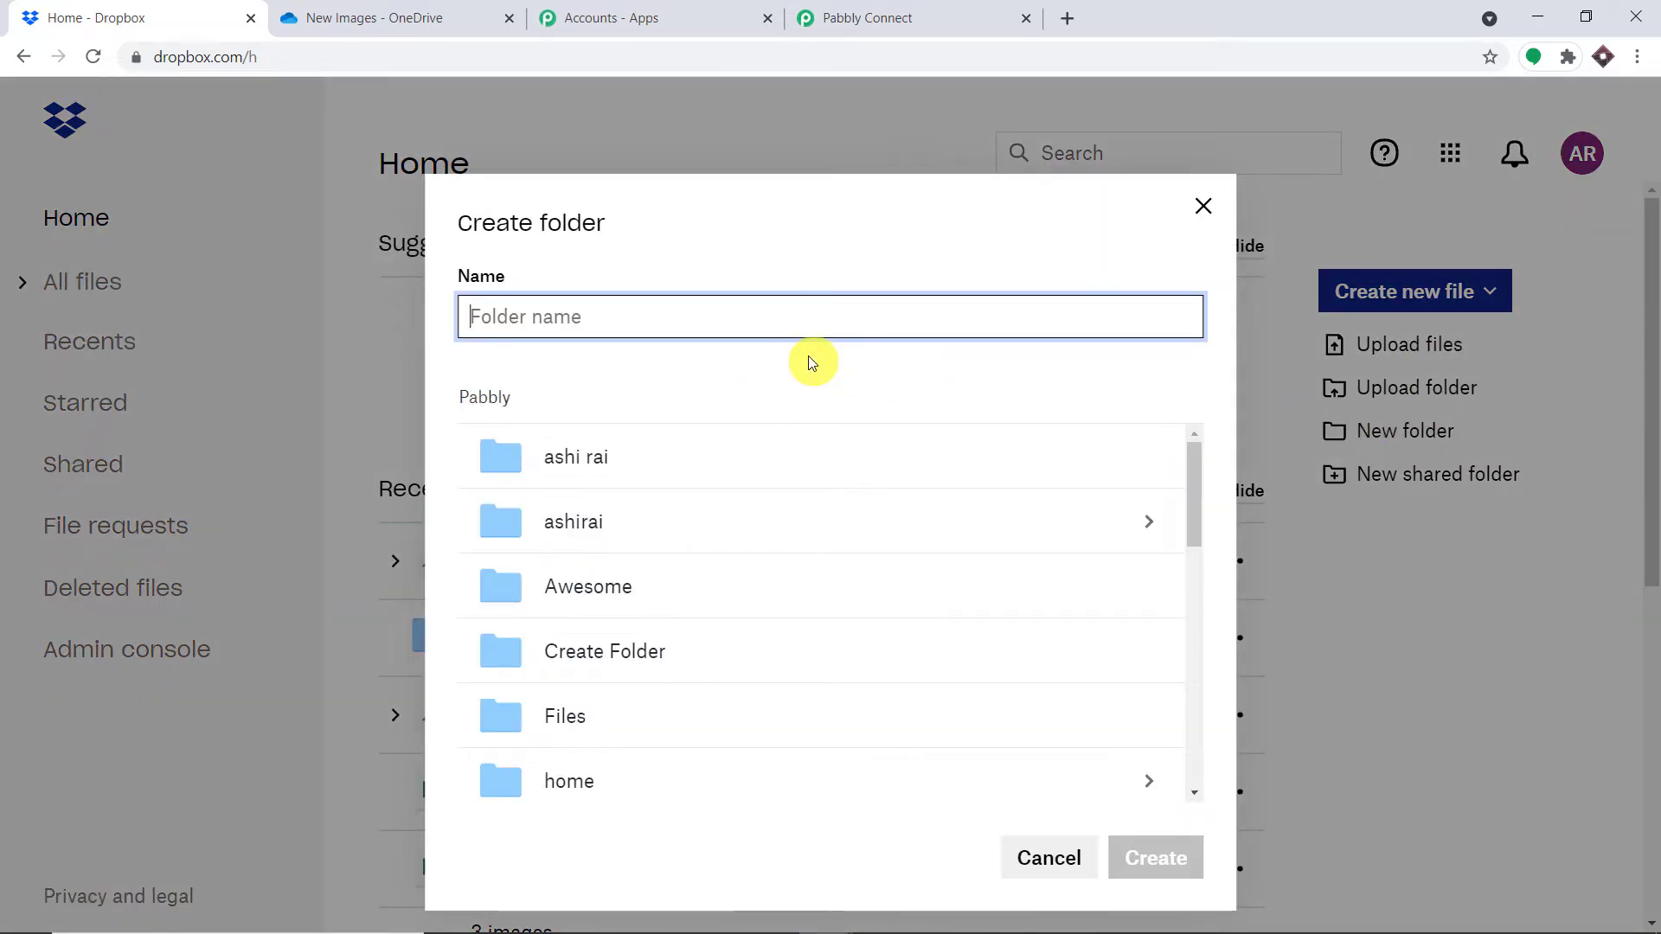
pyautogui.write('DATA STORAGE')
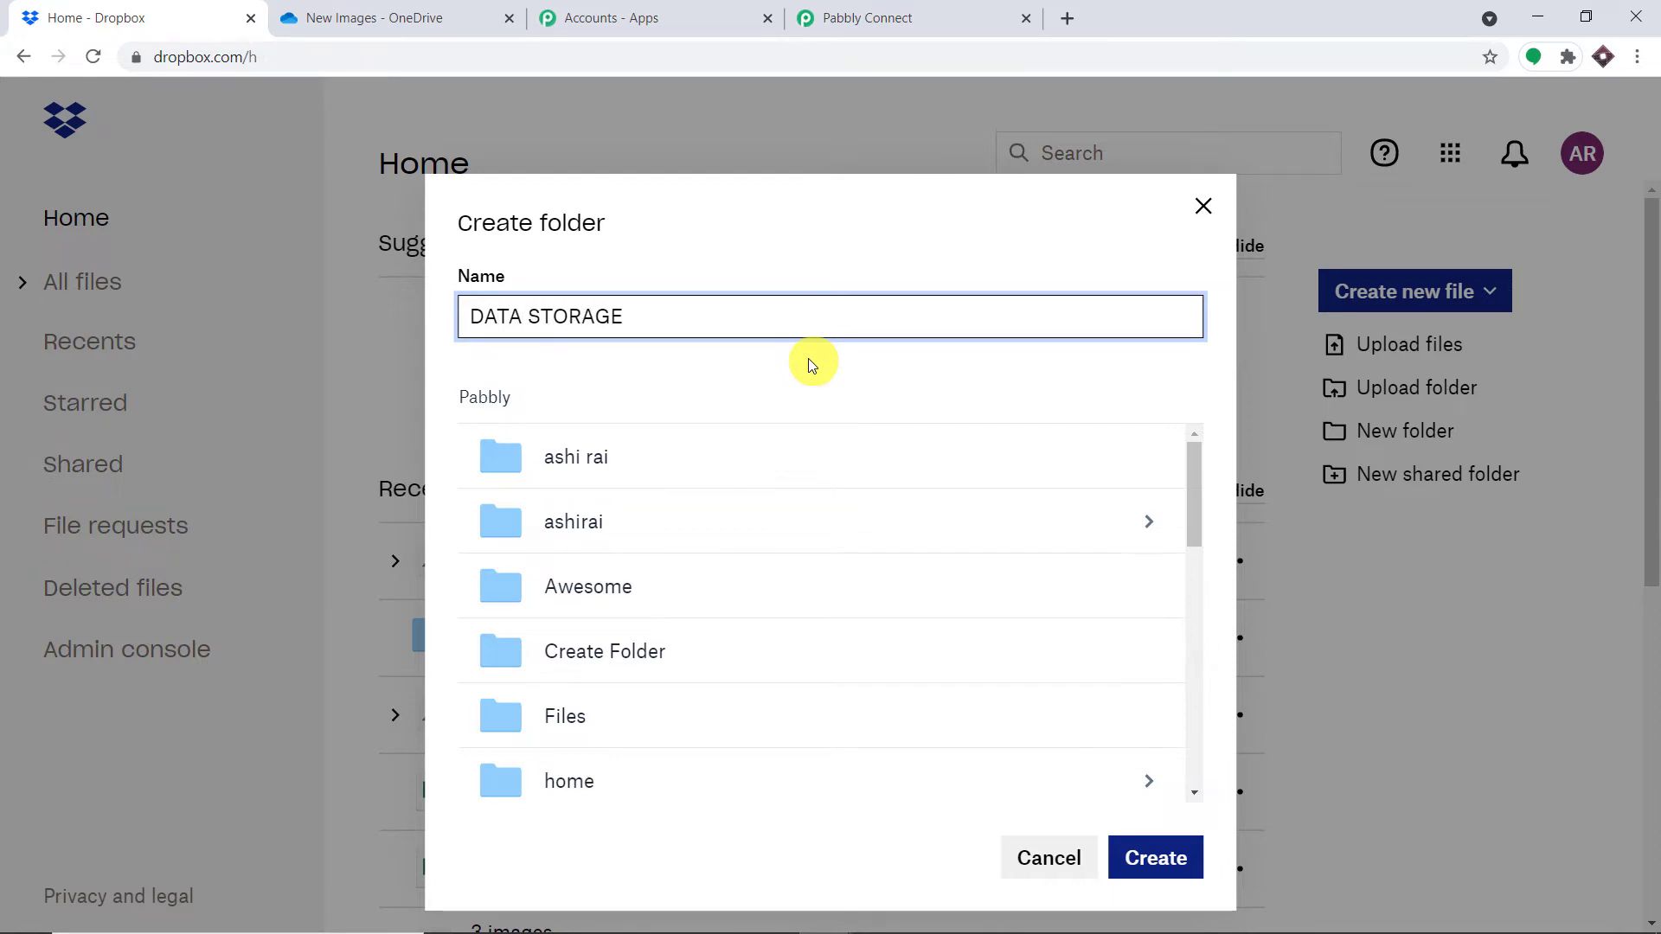
pyautogui.click(1128, 867)
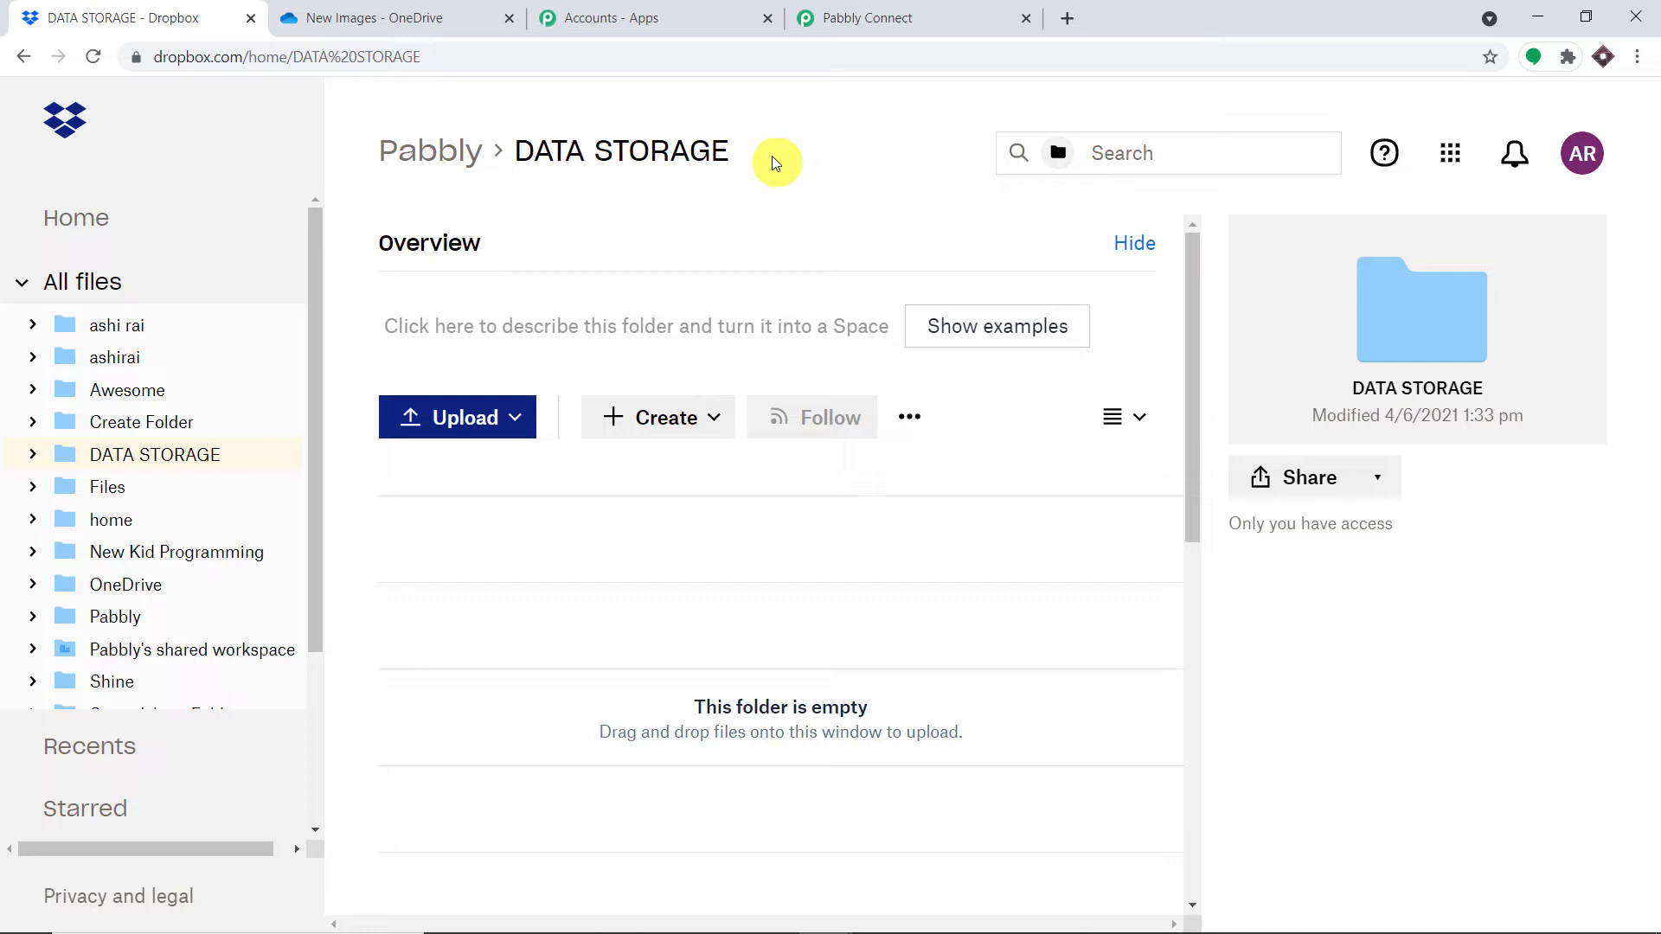
# Back in Pabbly Connect, set the trigger's folder path to "/DATA STORAGE", then save and send a test request
pyautogui.click(835, 17)
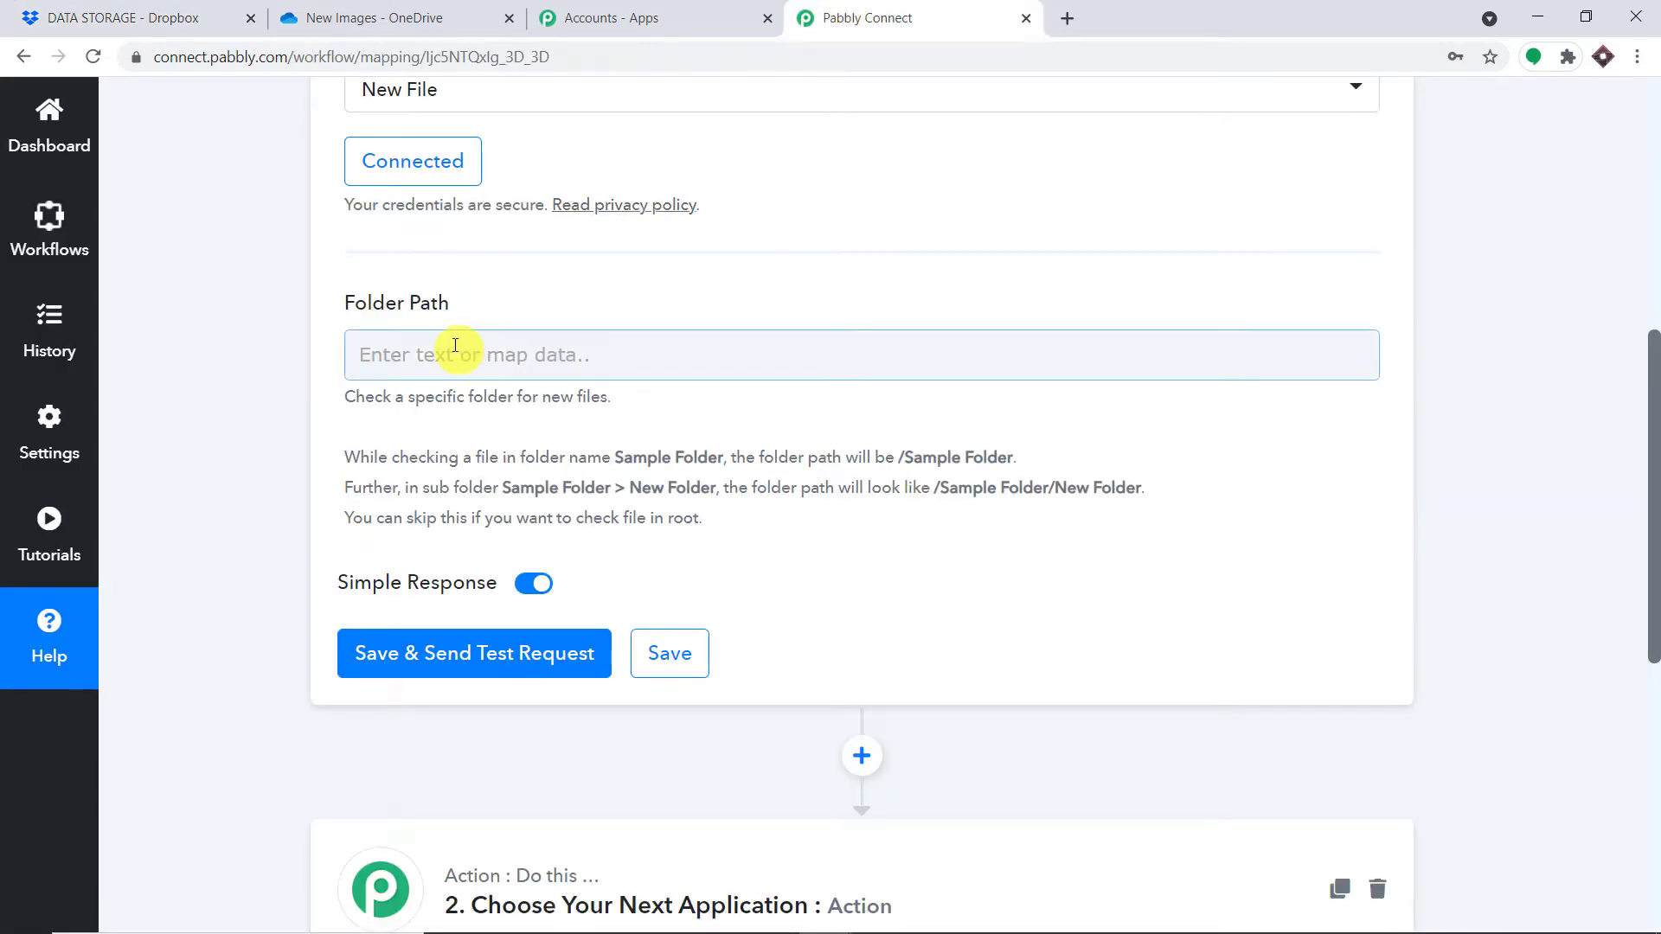
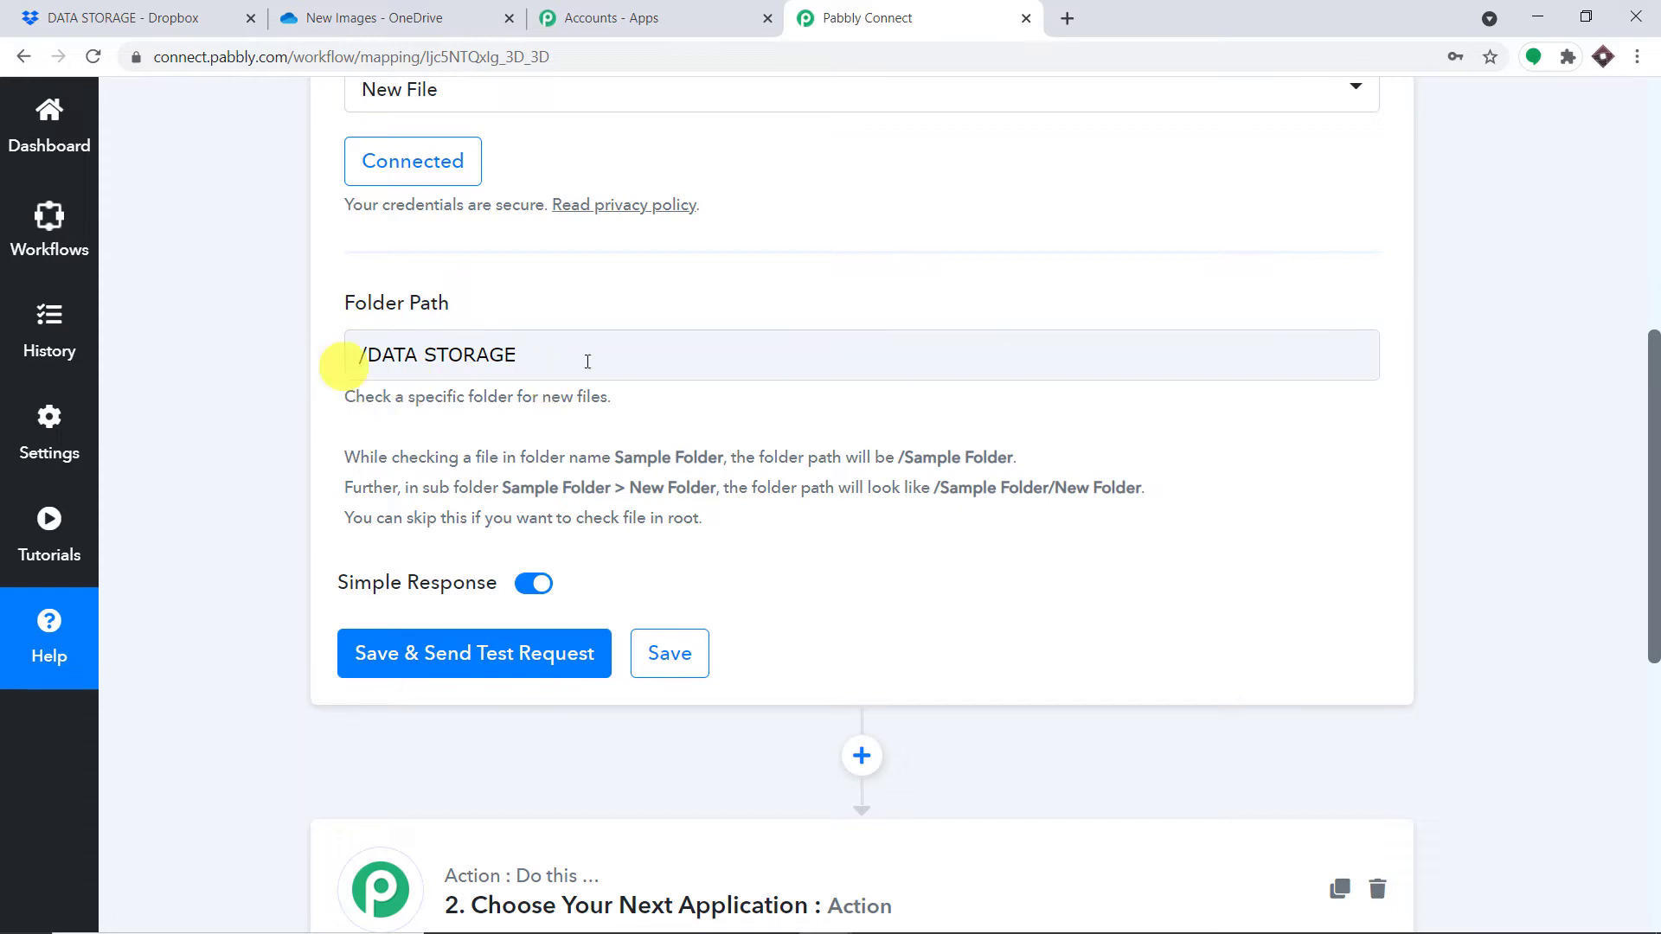
pyautogui.click(496, 659)
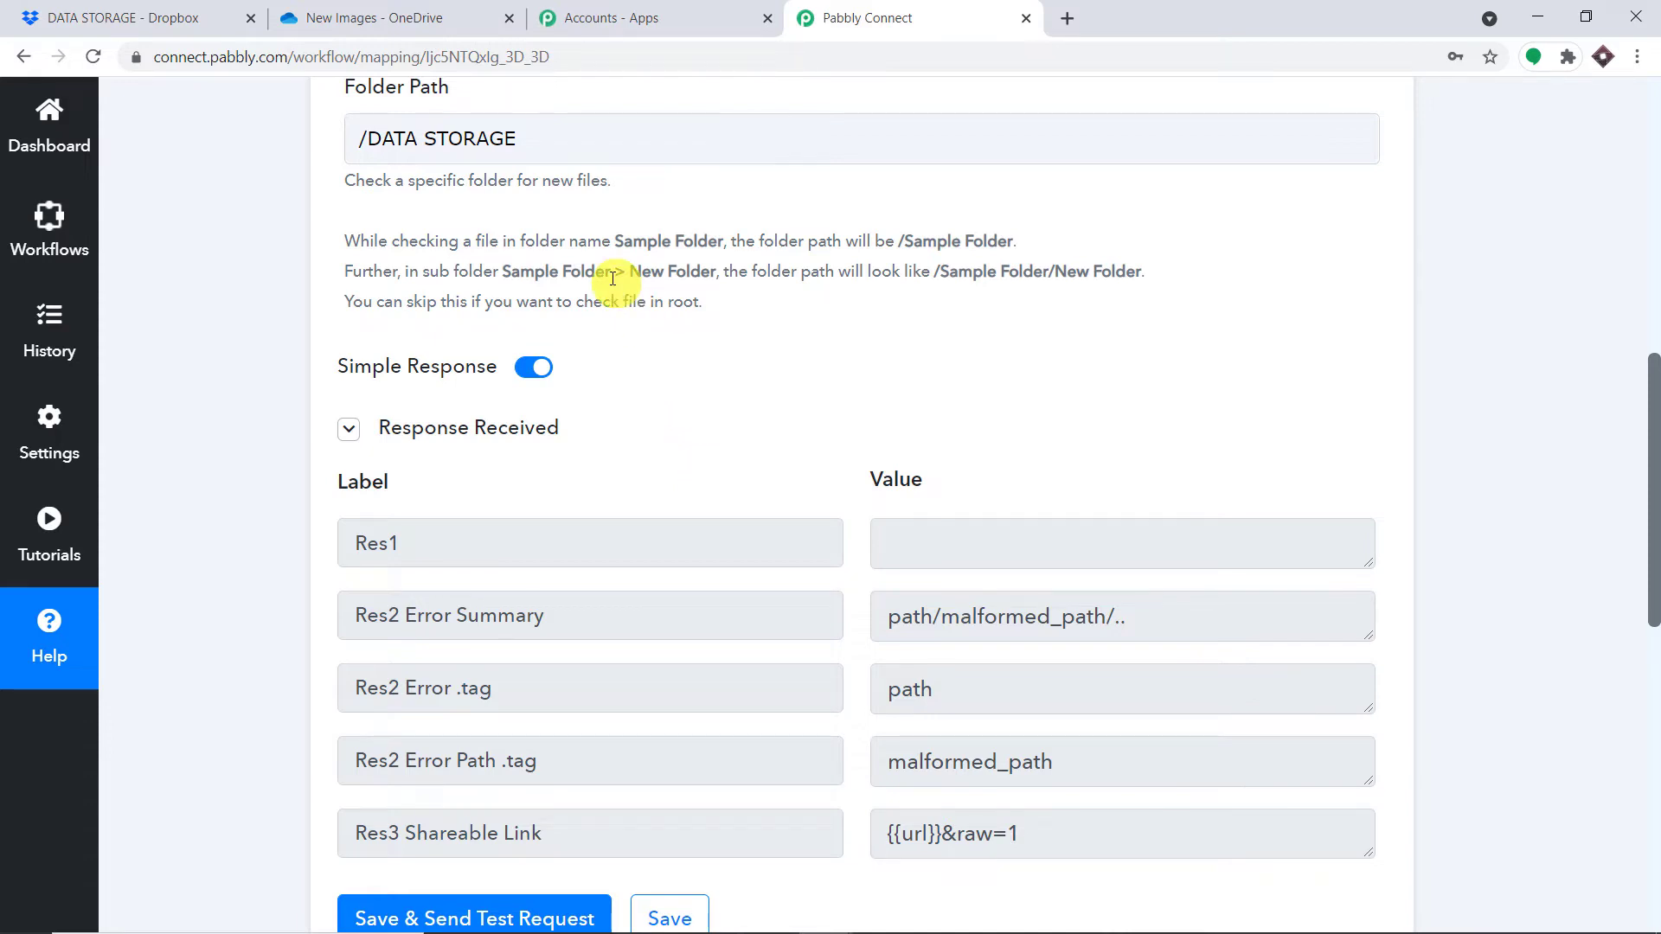
# In Dropbox, upload the AVENTADOR image from the Music folder into the DATA STORAGE folder
pyautogui.click(132, 16)
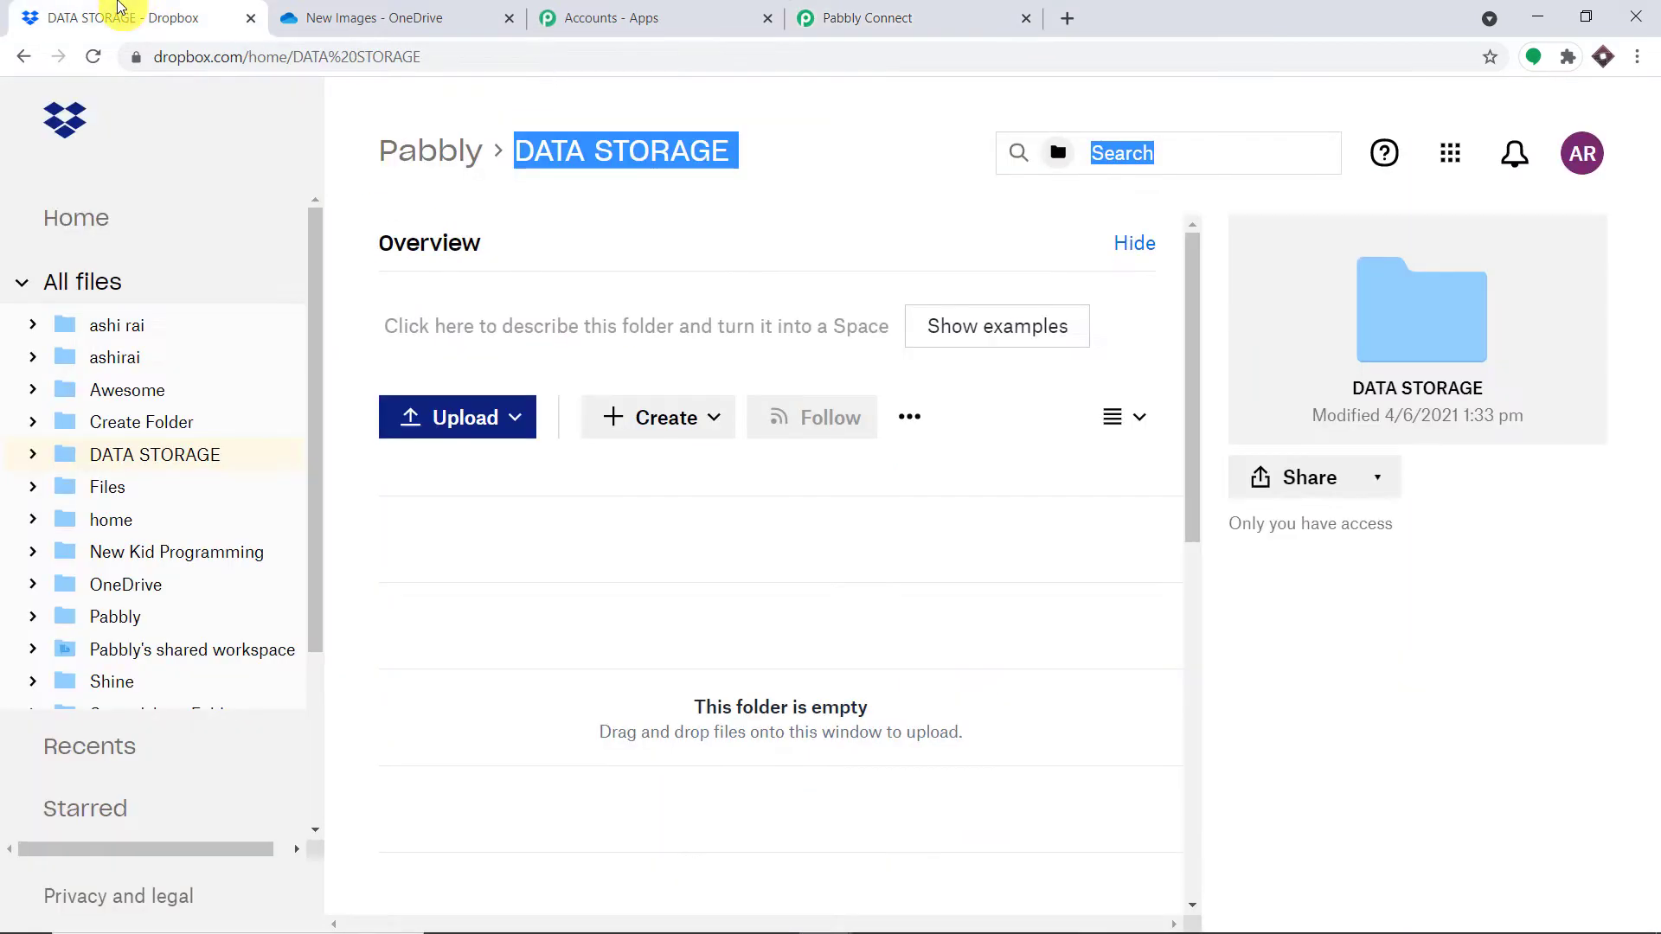
pyautogui.click(649, 215)
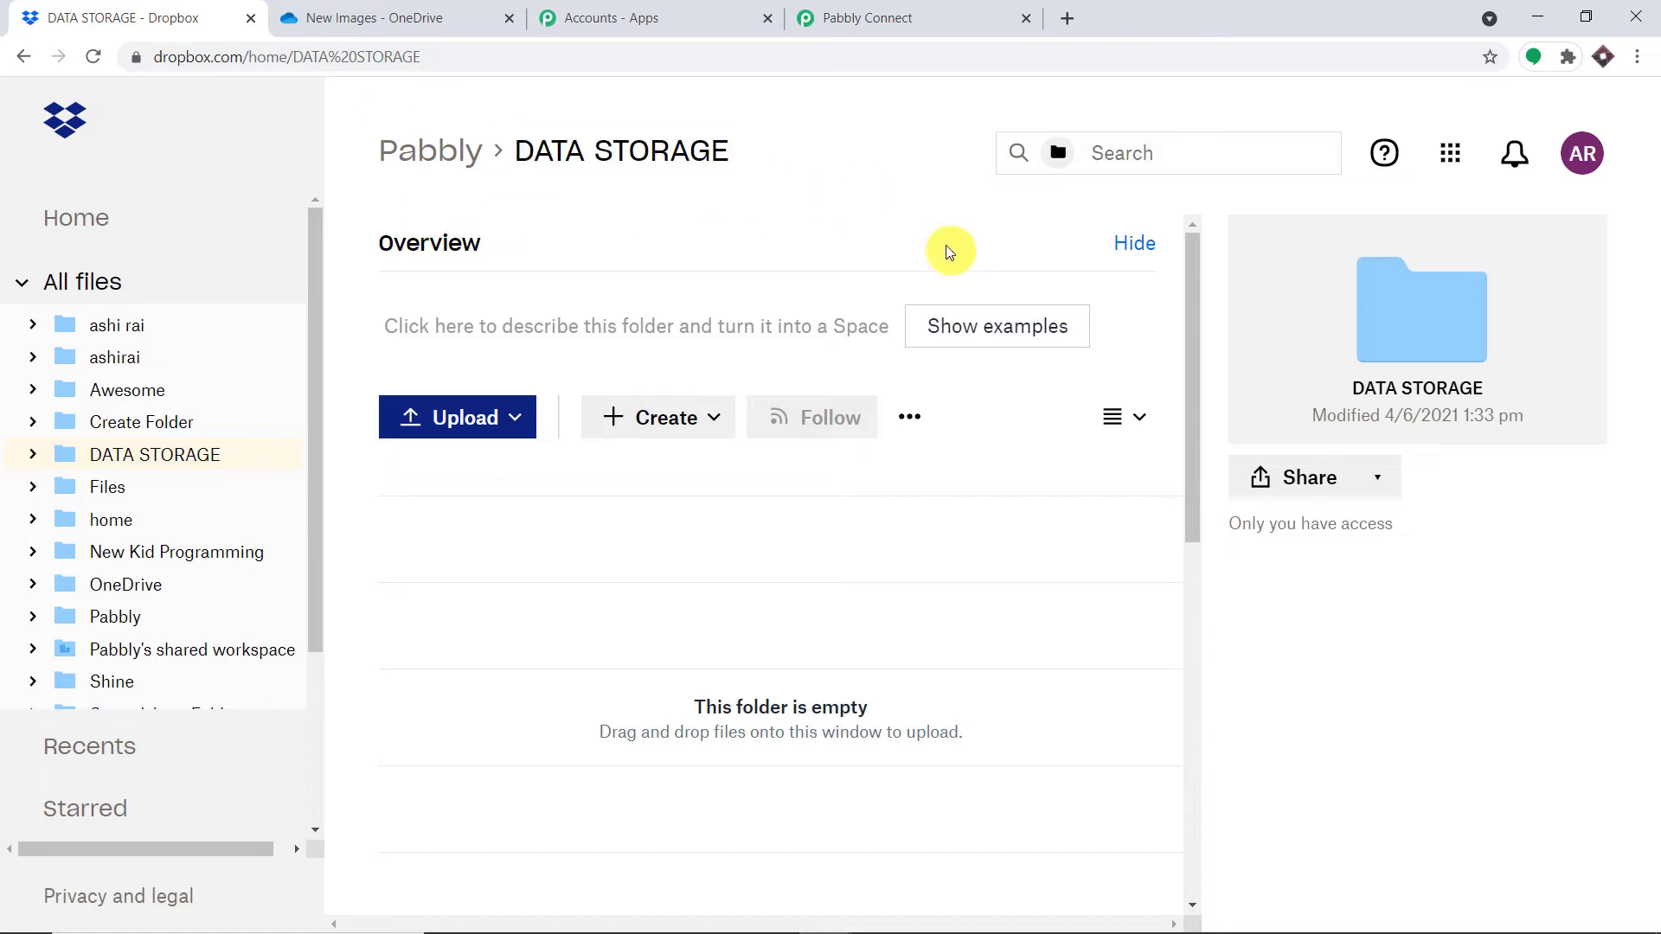
pyautogui.click(484, 429)
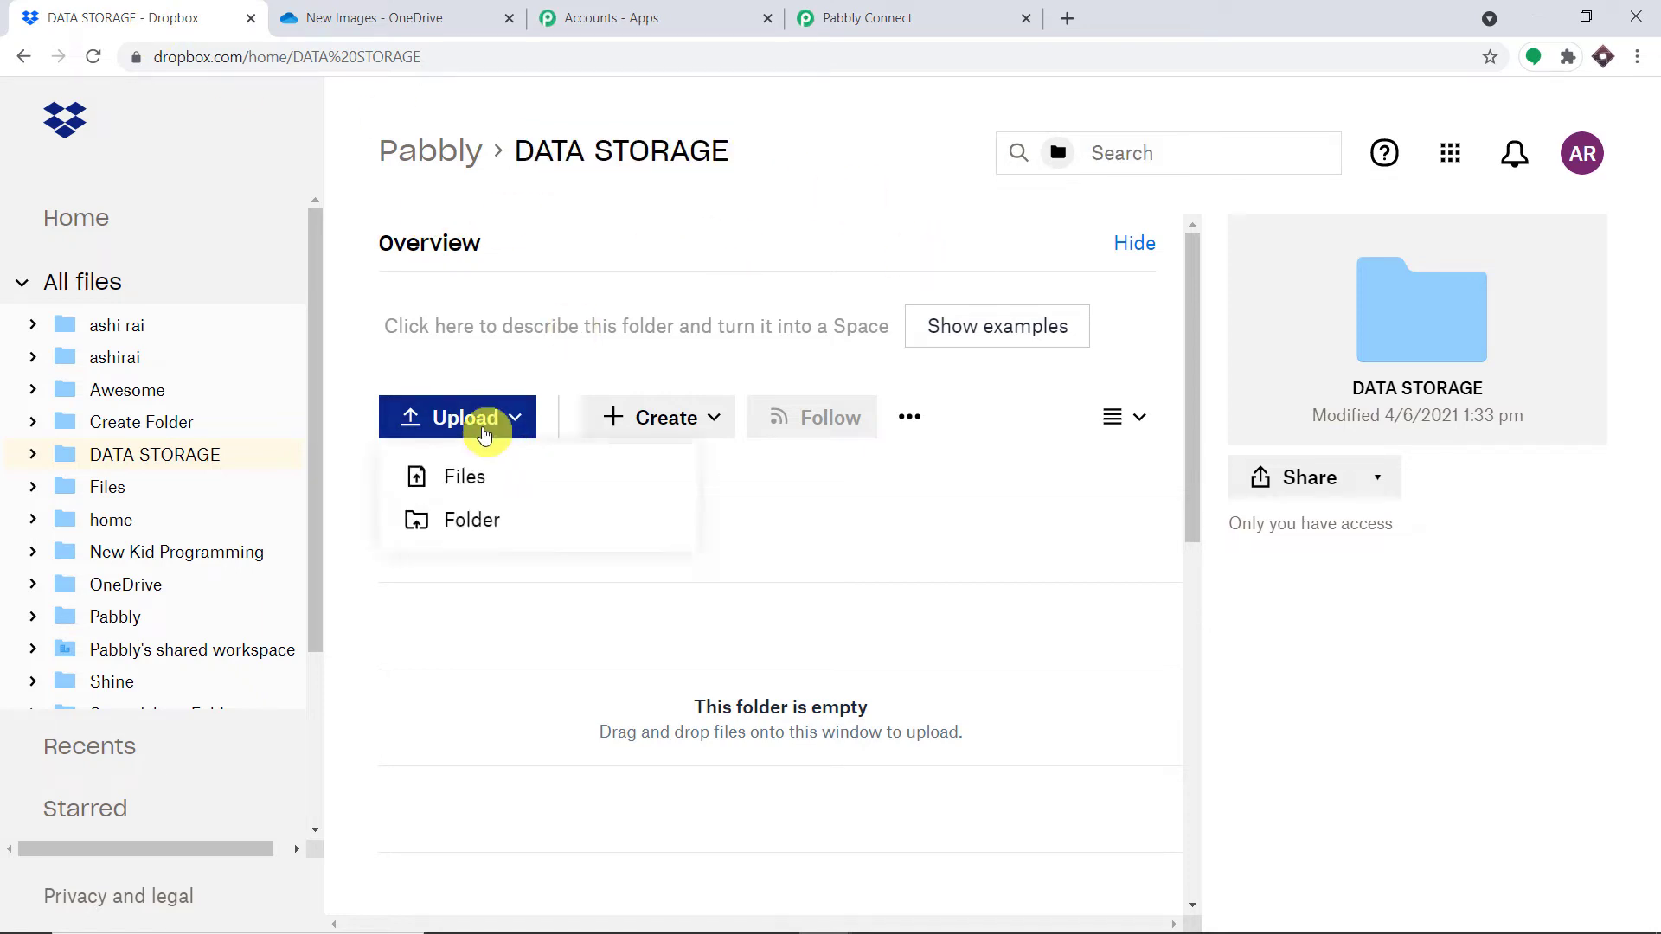
pyautogui.click(497, 478)
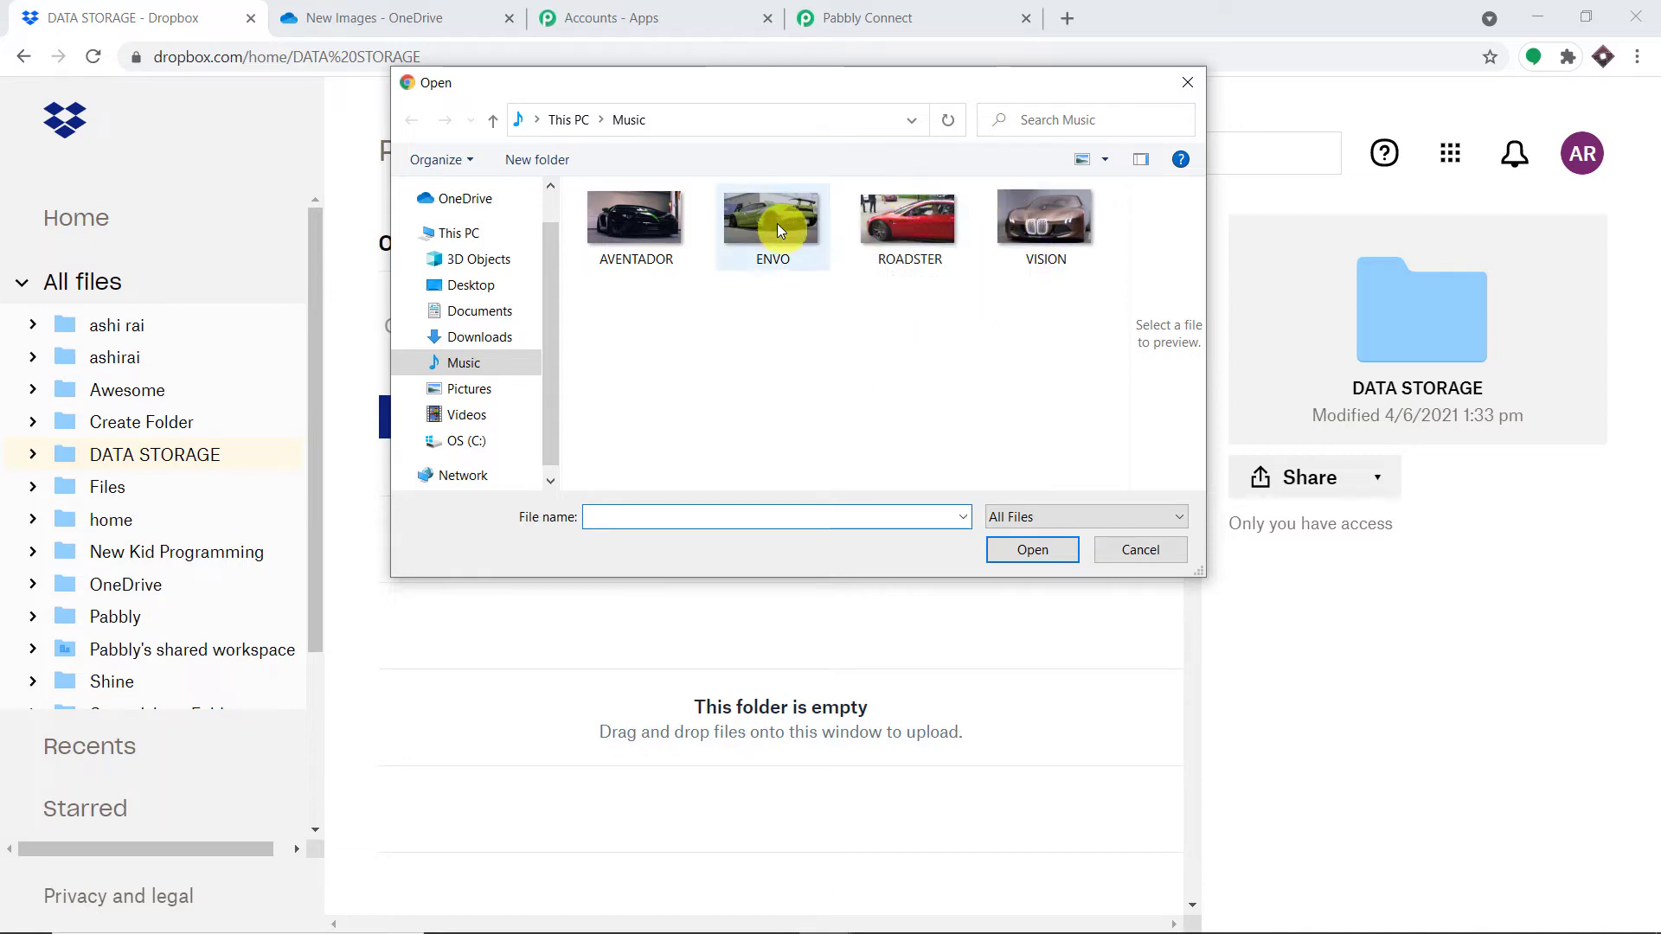
pyautogui.click(651, 231)
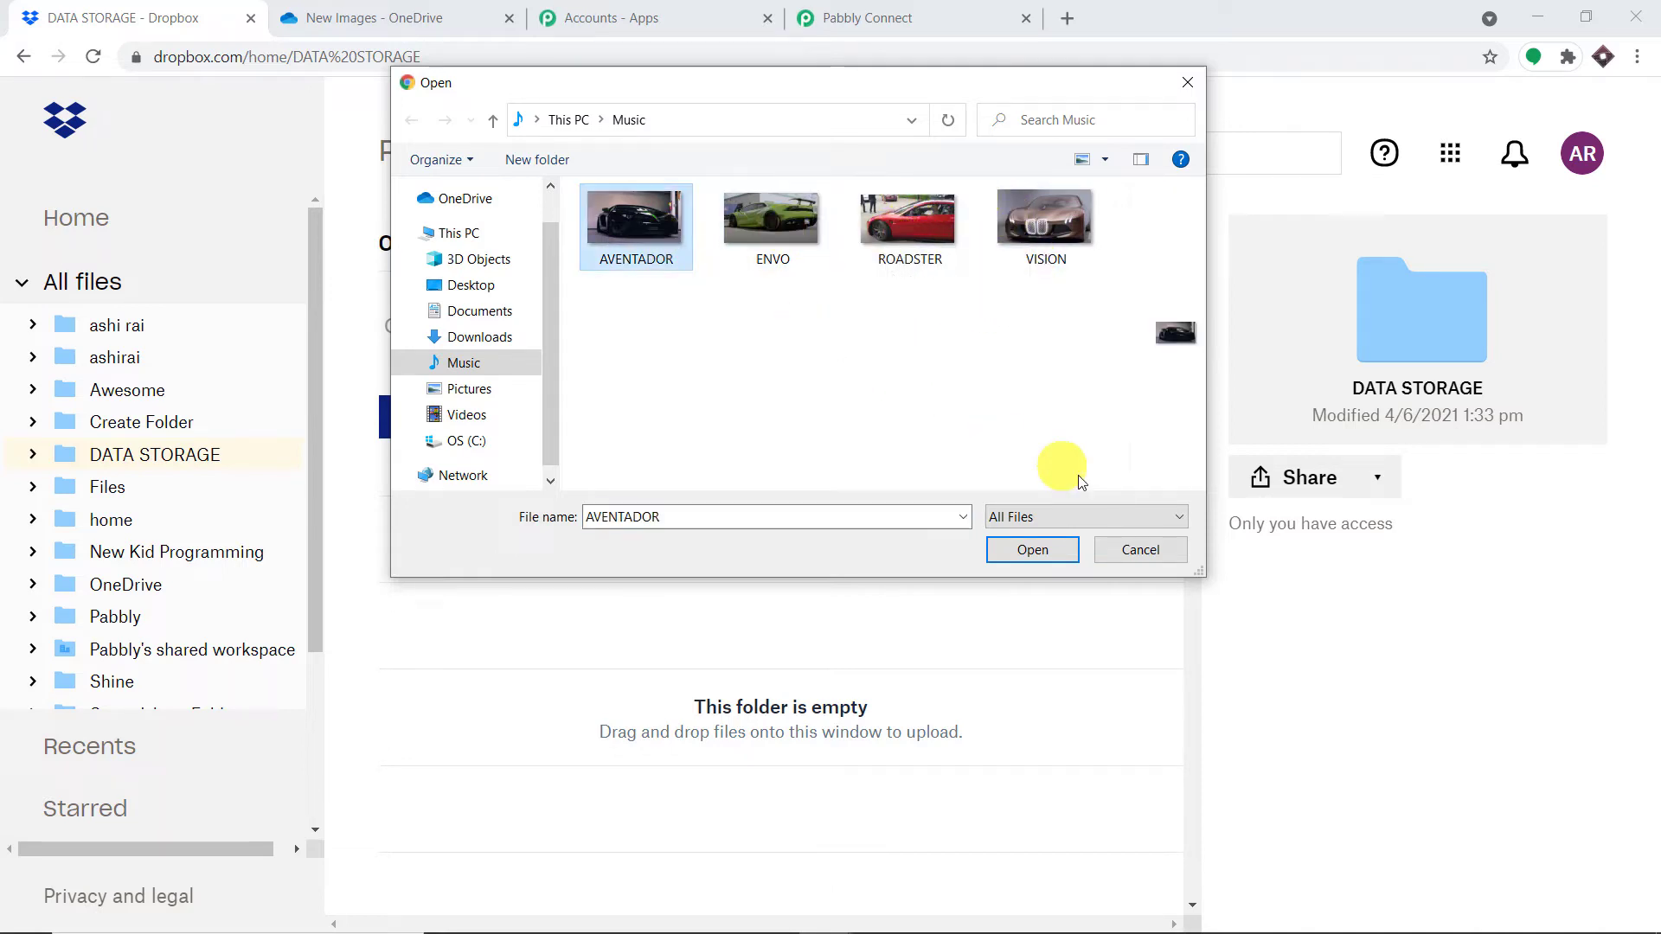
pyautogui.click(1049, 547)
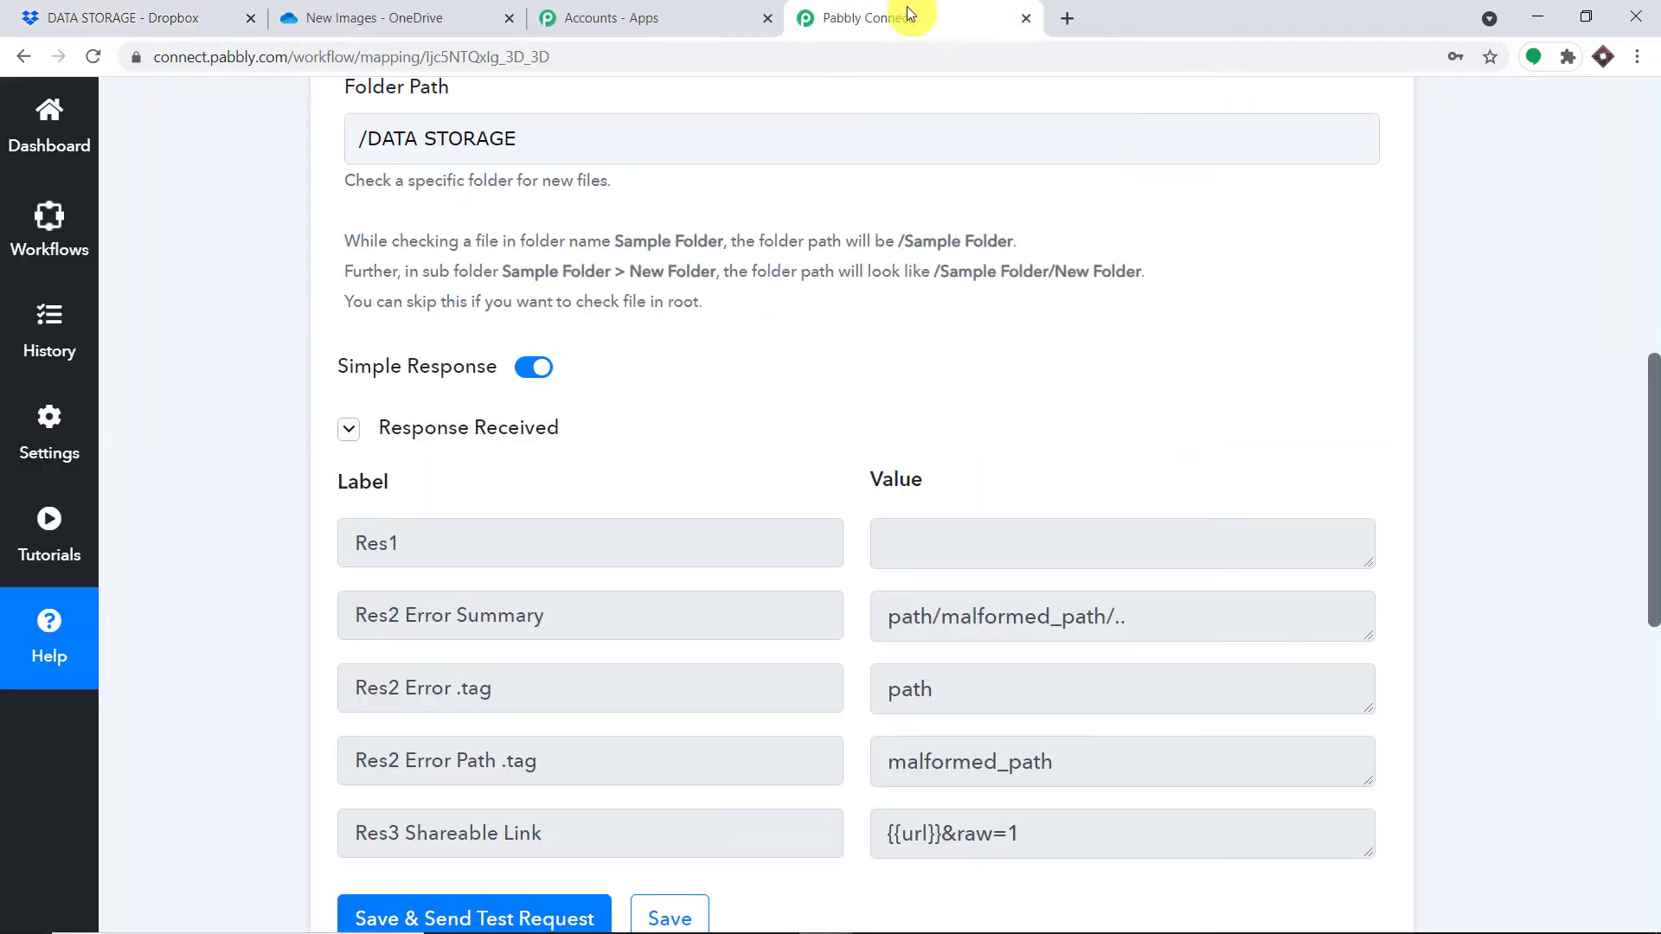
# Return to the Pabbly Connect workflow and send the Dropbox trigger's test request again
pyautogui.click(900, 15)
pyautogui.scroll(-2, 901, 417)
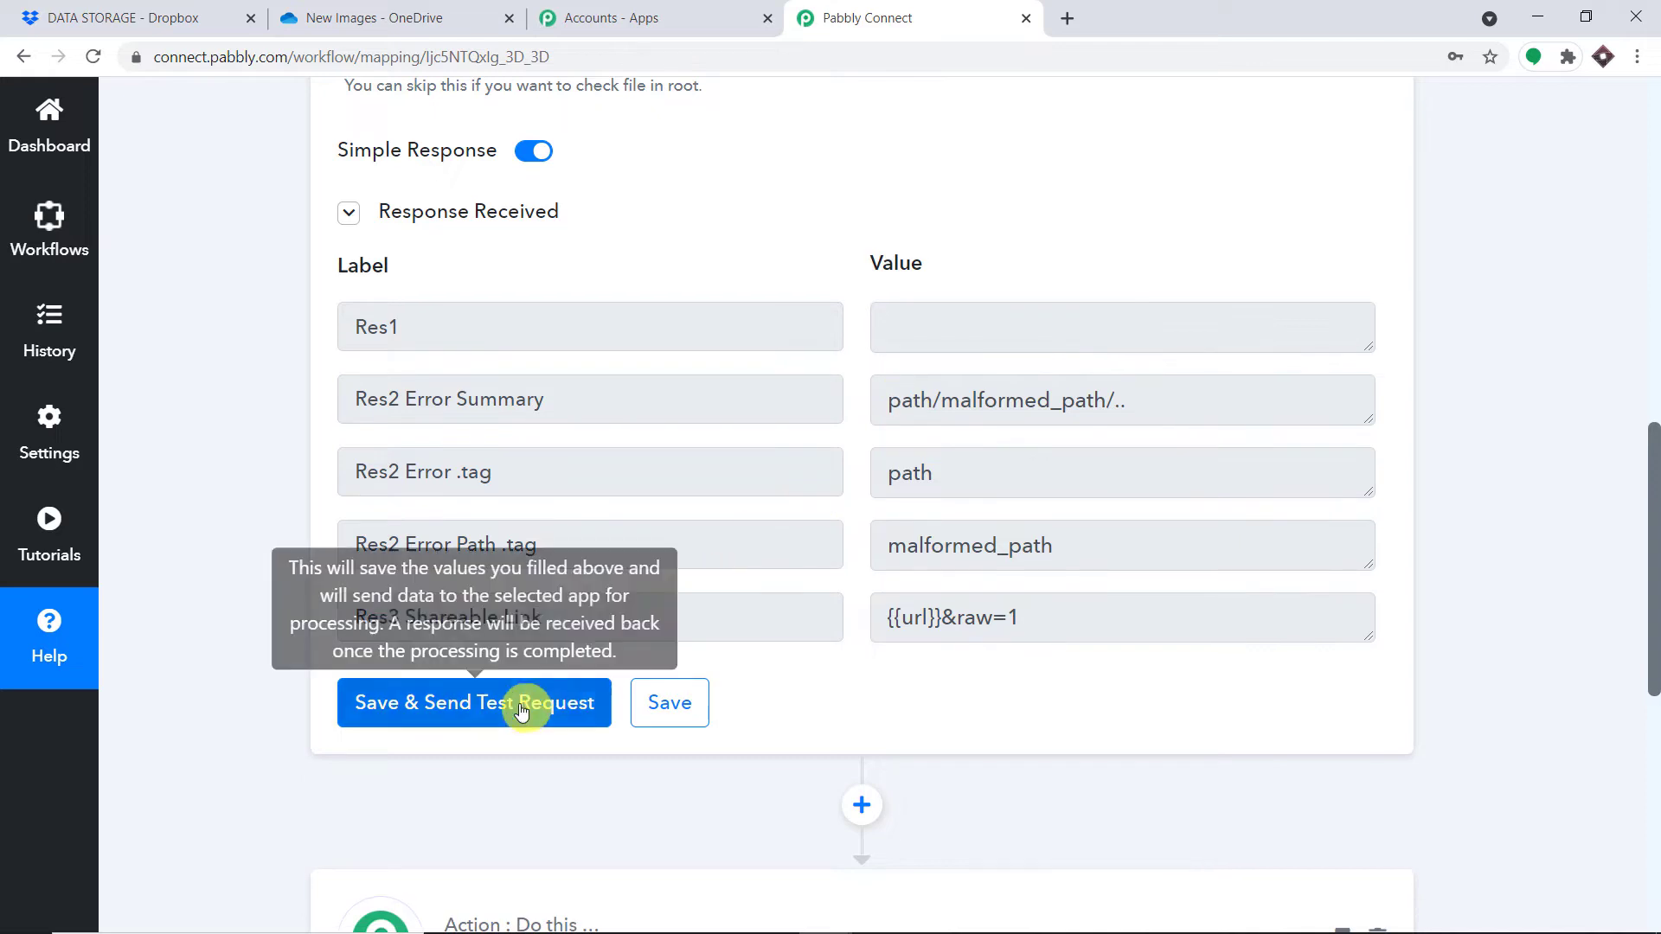
pyautogui.click(523, 700)
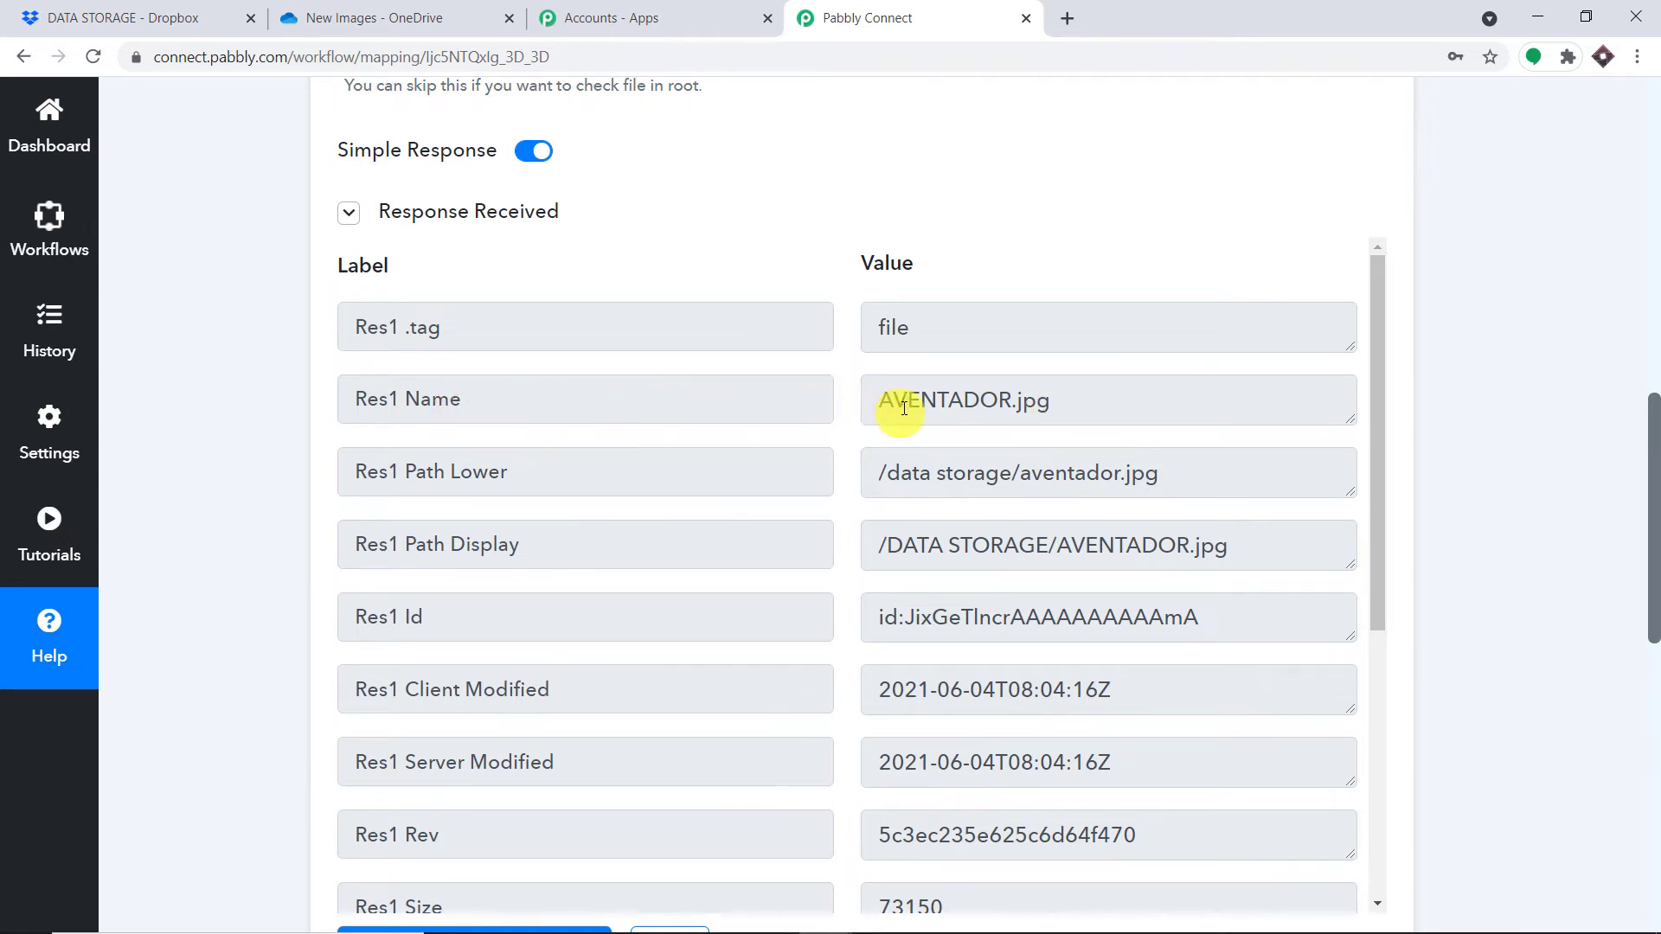
# Examine the file name and the full shareable link in the trigger's received response
pyautogui.moveTo(1052, 401); pyautogui.dragTo(874, 401)
pyautogui.moveTo(1653, 458); pyautogui.dragTo(1654, 554)
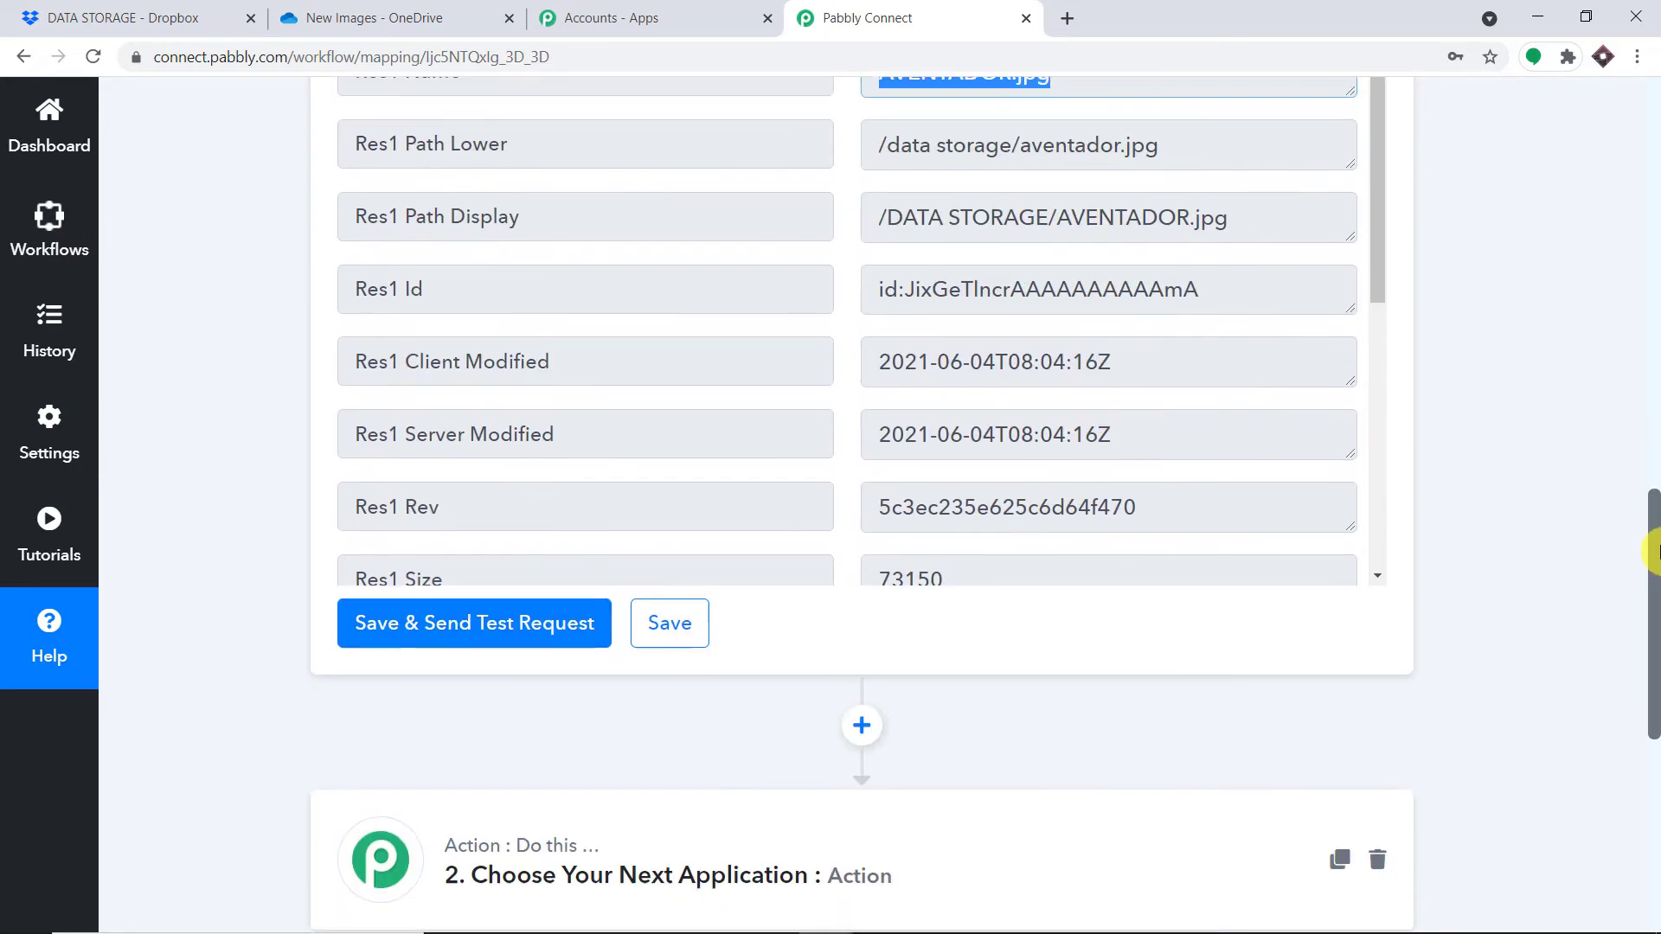
pyautogui.scroll(-5, 1049, 341)
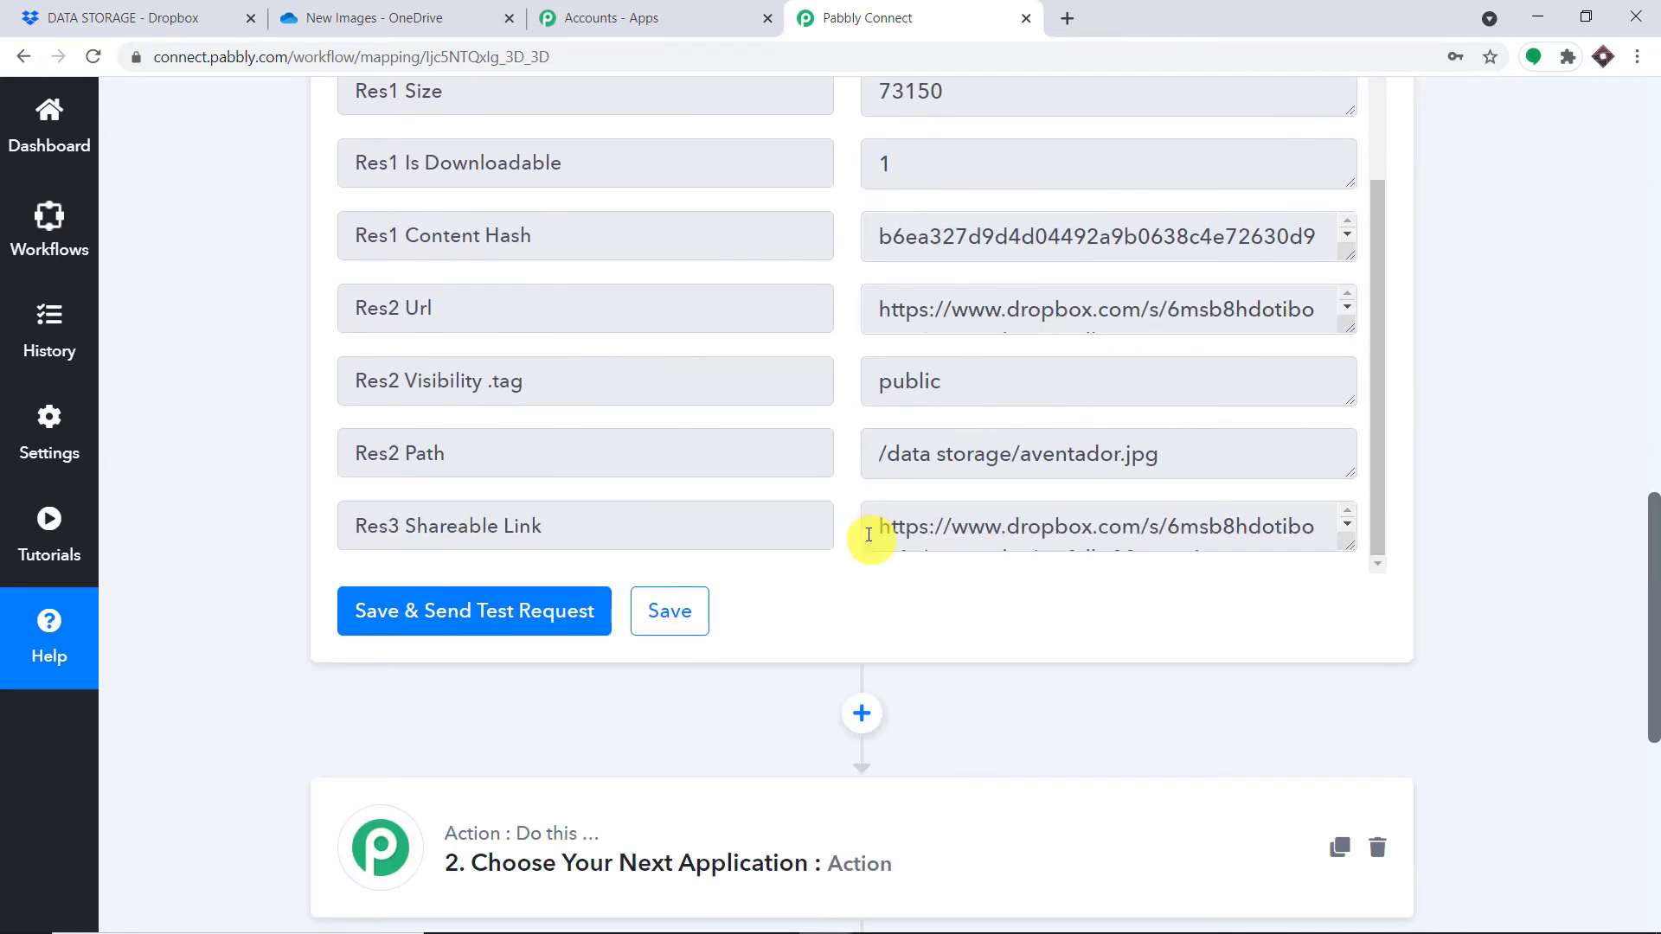
pyautogui.moveTo(1346, 545); pyautogui.dragTo(1342, 711)
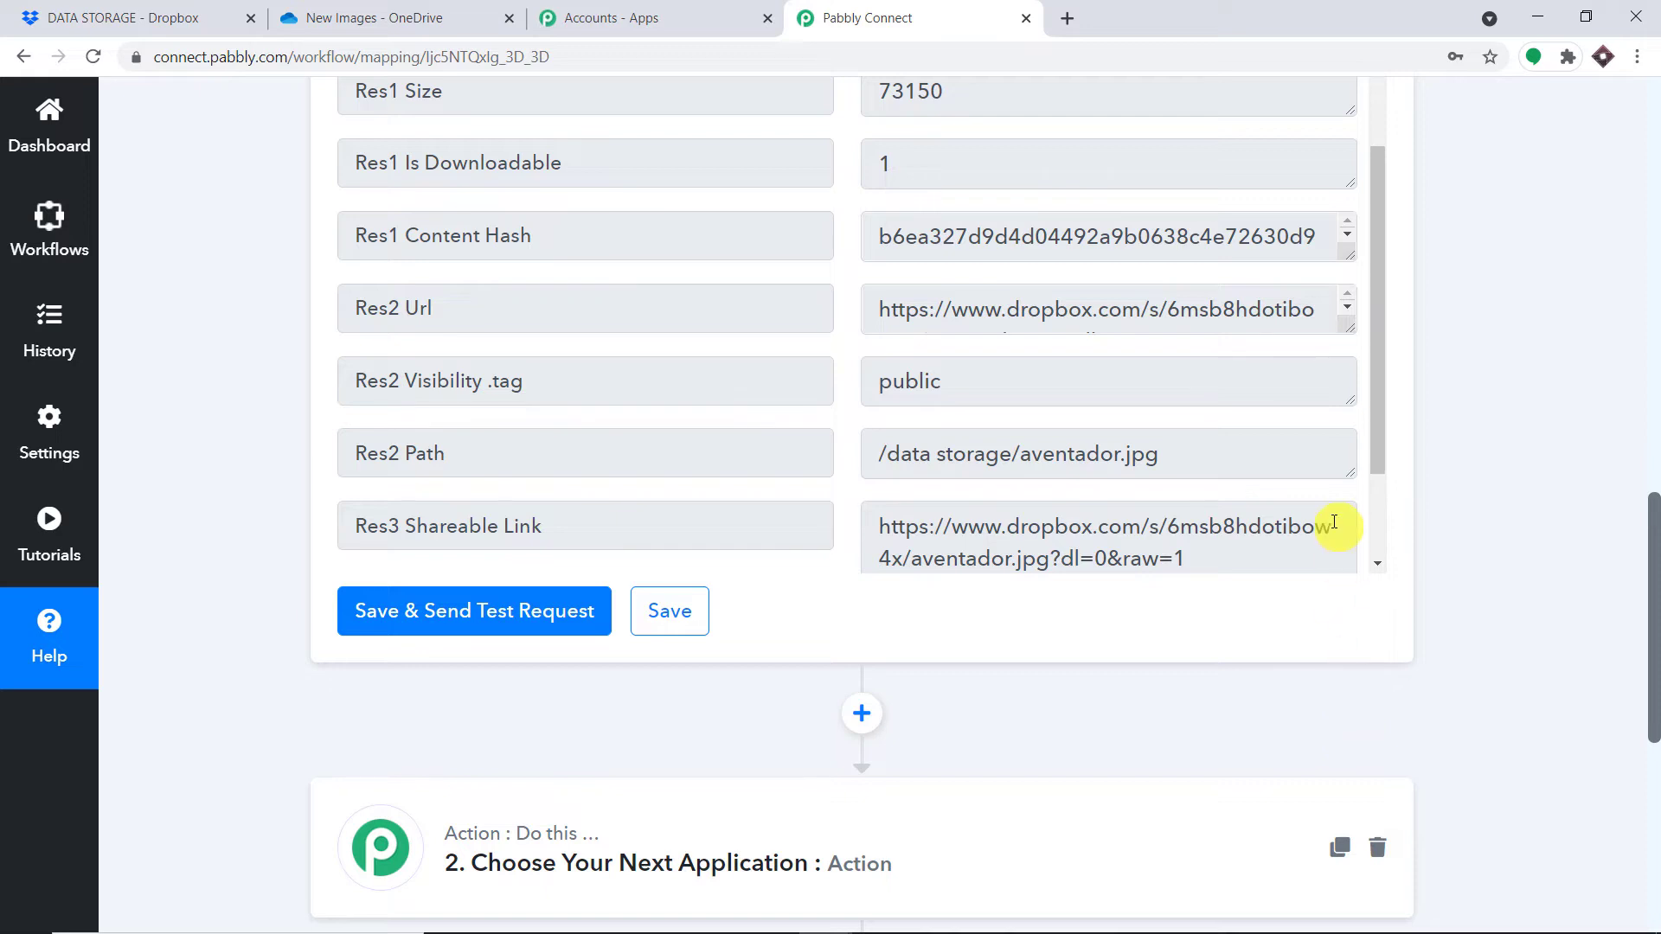
pyautogui.scroll(-2, 1258, 477)
# Copy the Res3 Shareable Link, open it in a new browser tab to check the image, and return to the workflow
pyautogui.moveTo(1200, 427); pyautogui.dragTo(878, 339)
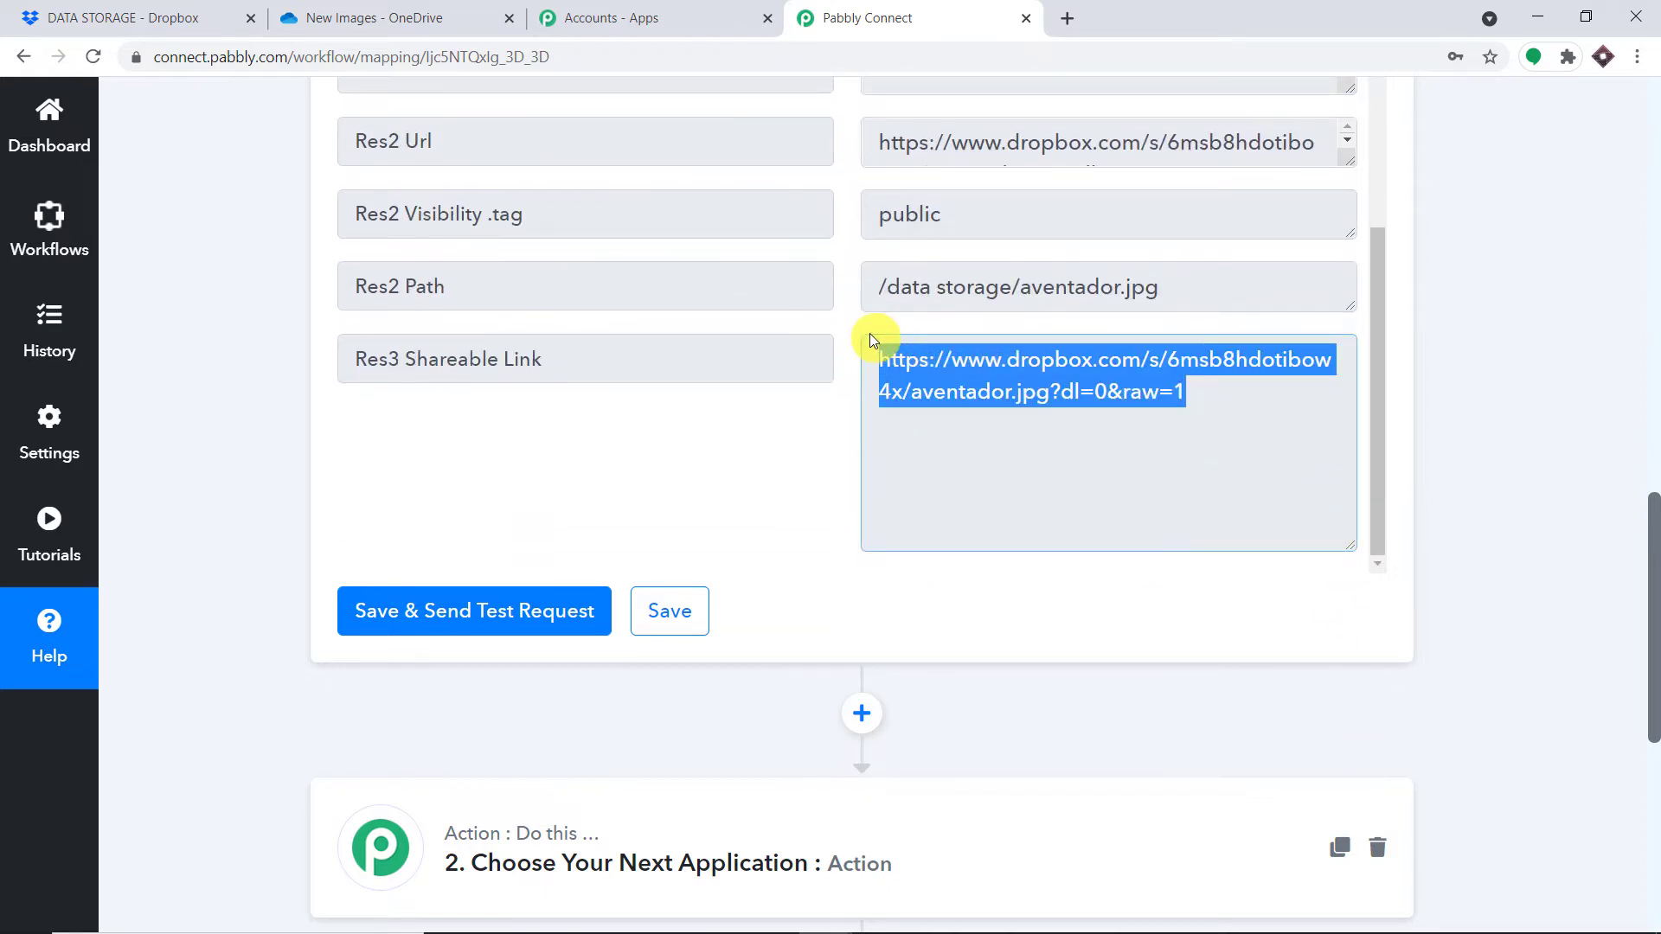
pyautogui.rightClick(958, 373)
pyautogui.click(985, 378)
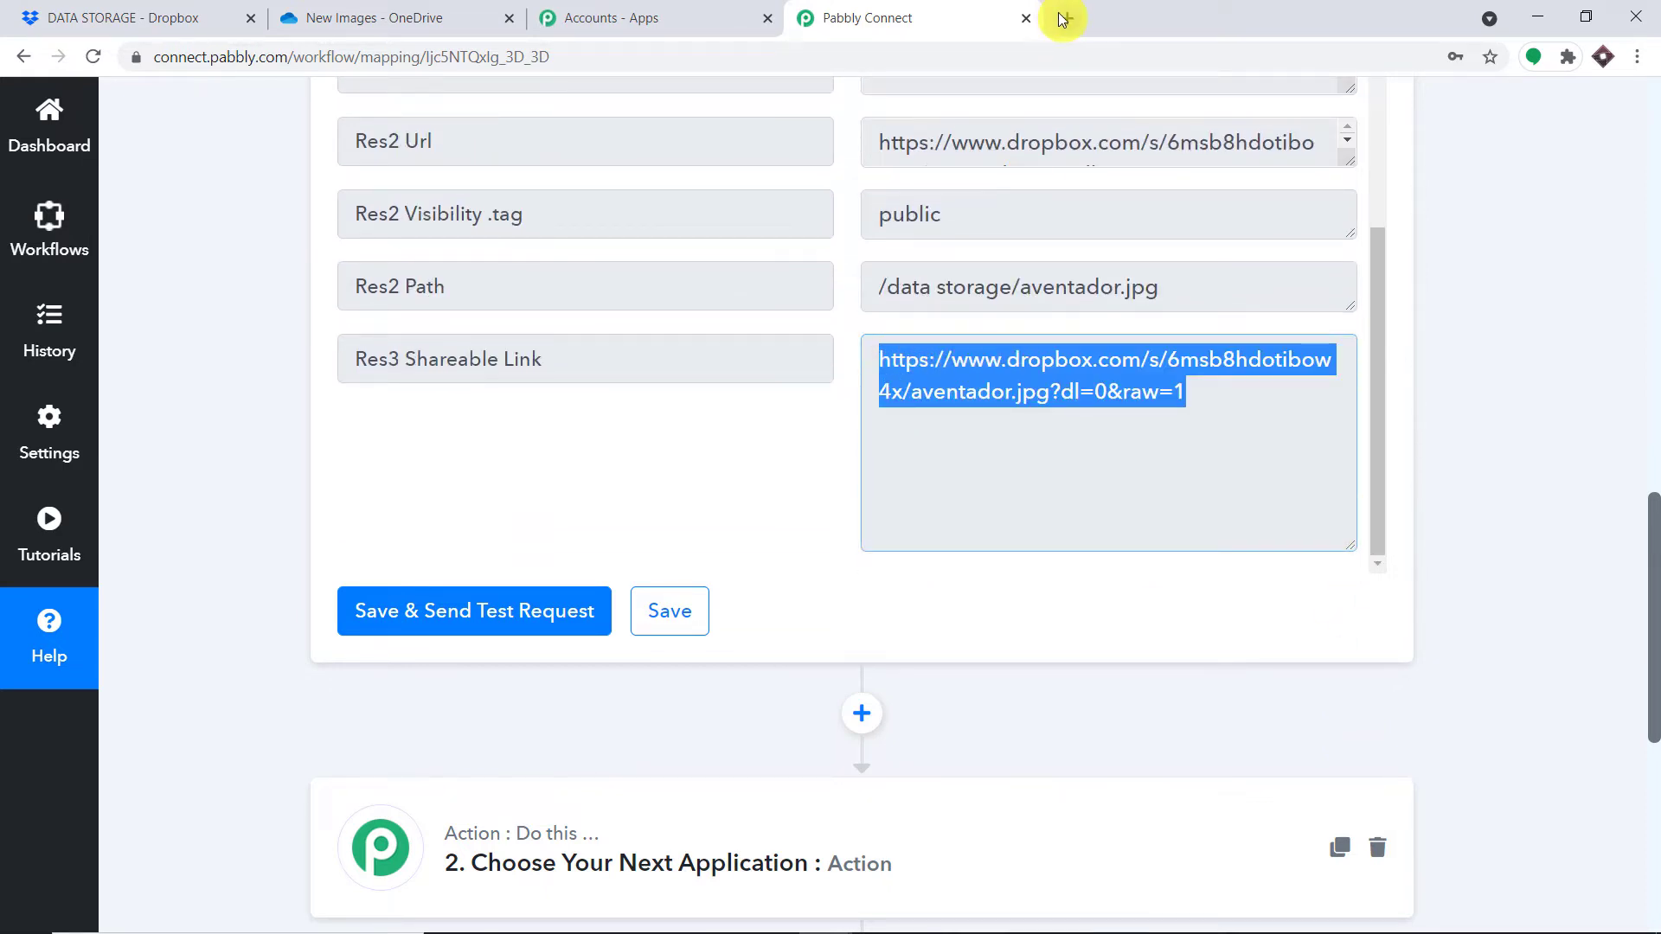
pyautogui.click(1066, 18)
pyautogui.hotkey('ctrl', 'v')
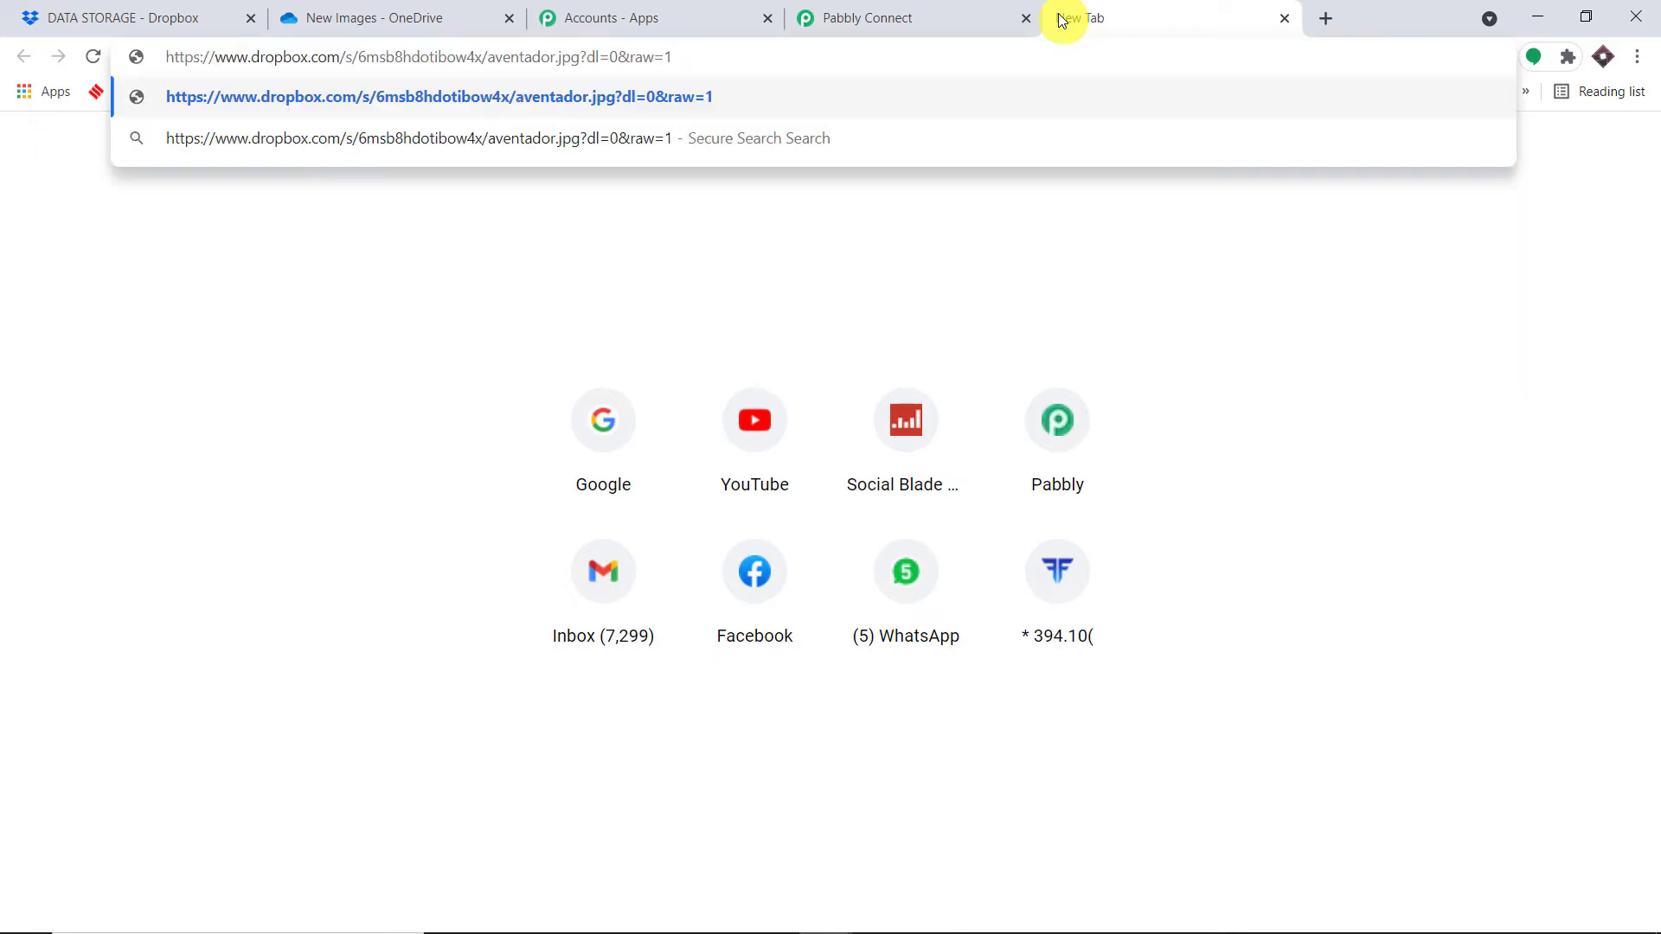
pyautogui.press('Return')
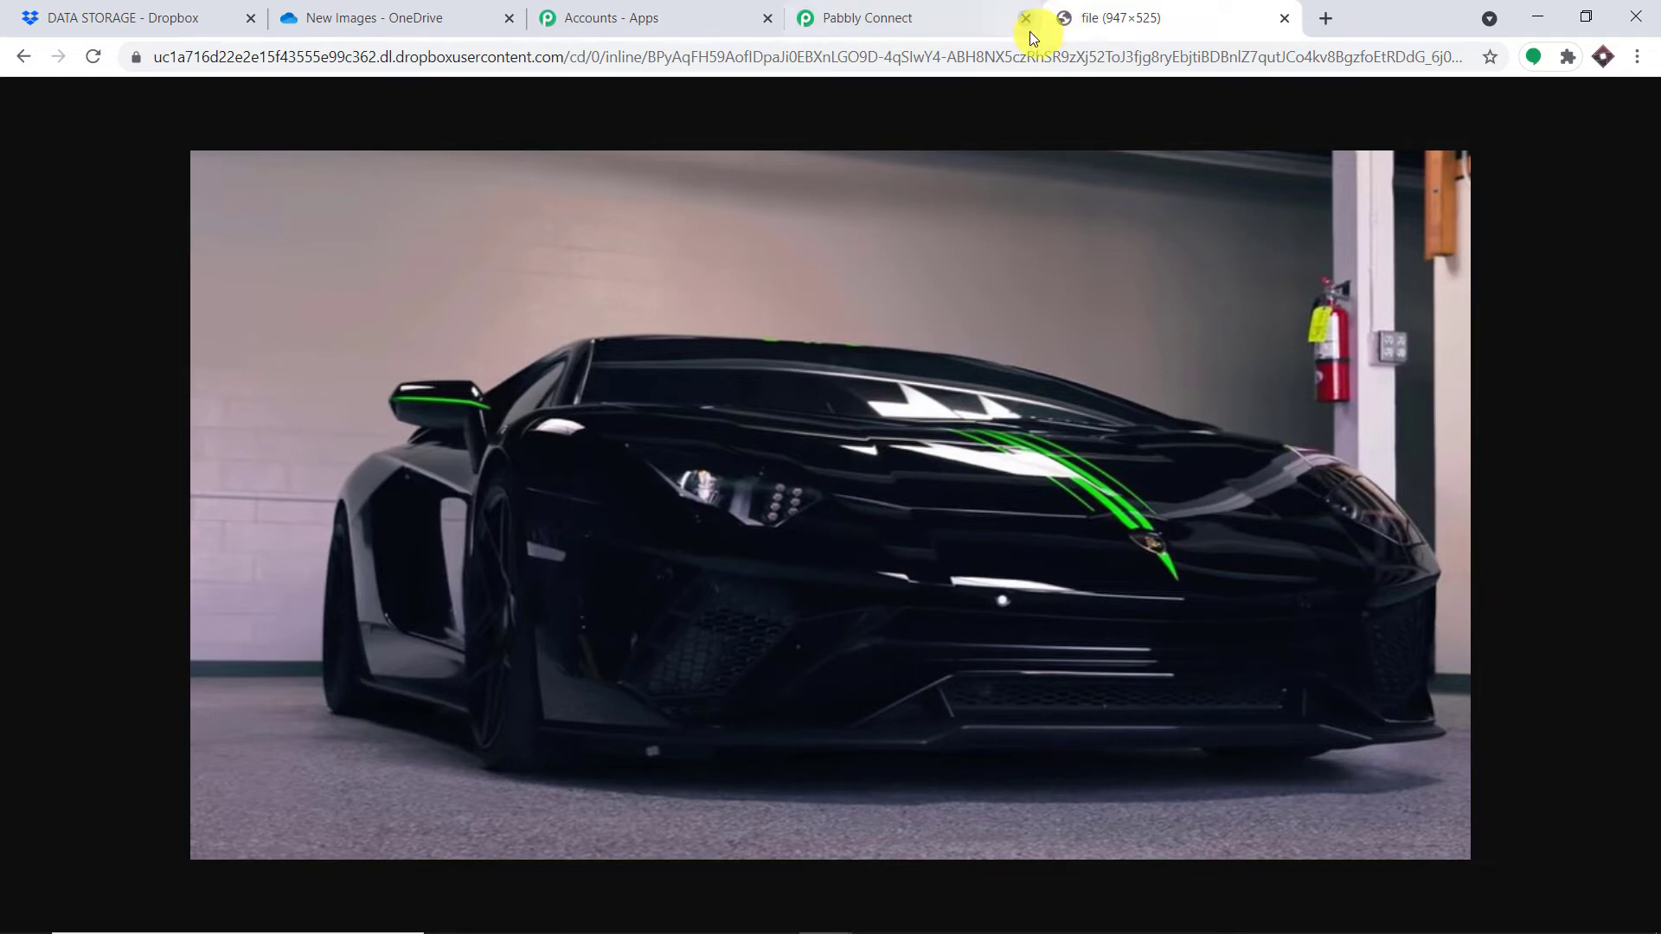
pyautogui.click(943, 26)
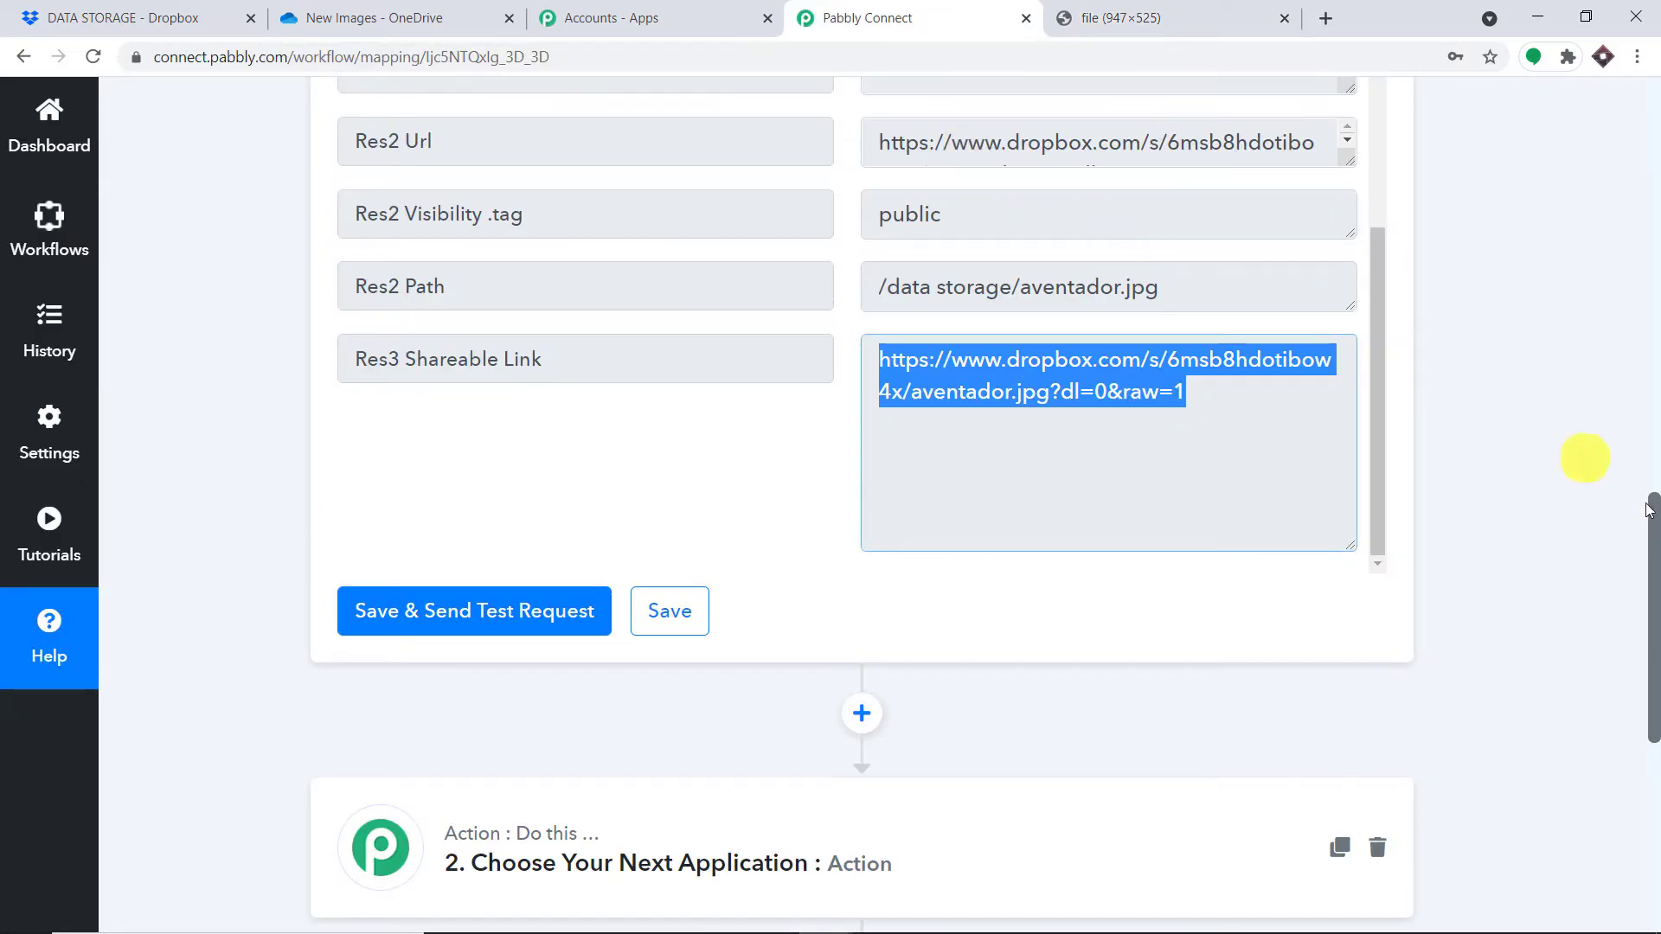
# Choose Microsoft OneDrive as the workflow's action app and Upload File as its action event
pyautogui.scroll(-2, 1653, 549)
pyautogui.scroll(-5, 1654, 549)
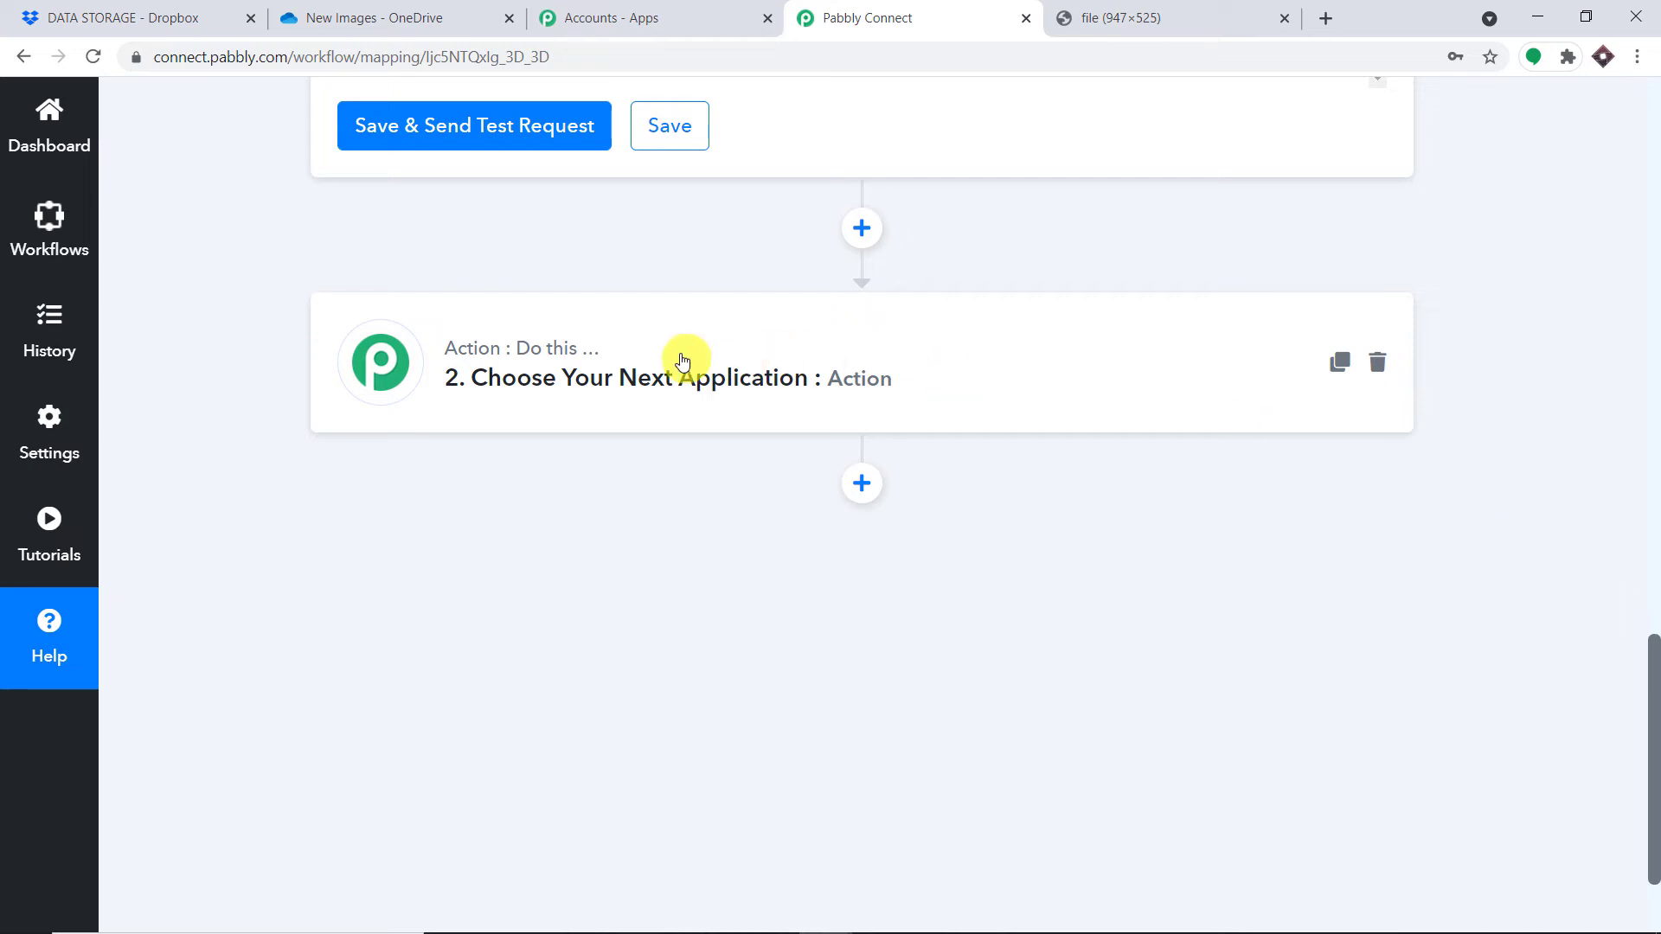
pyautogui.click(681, 360)
pyautogui.click(549, 536)
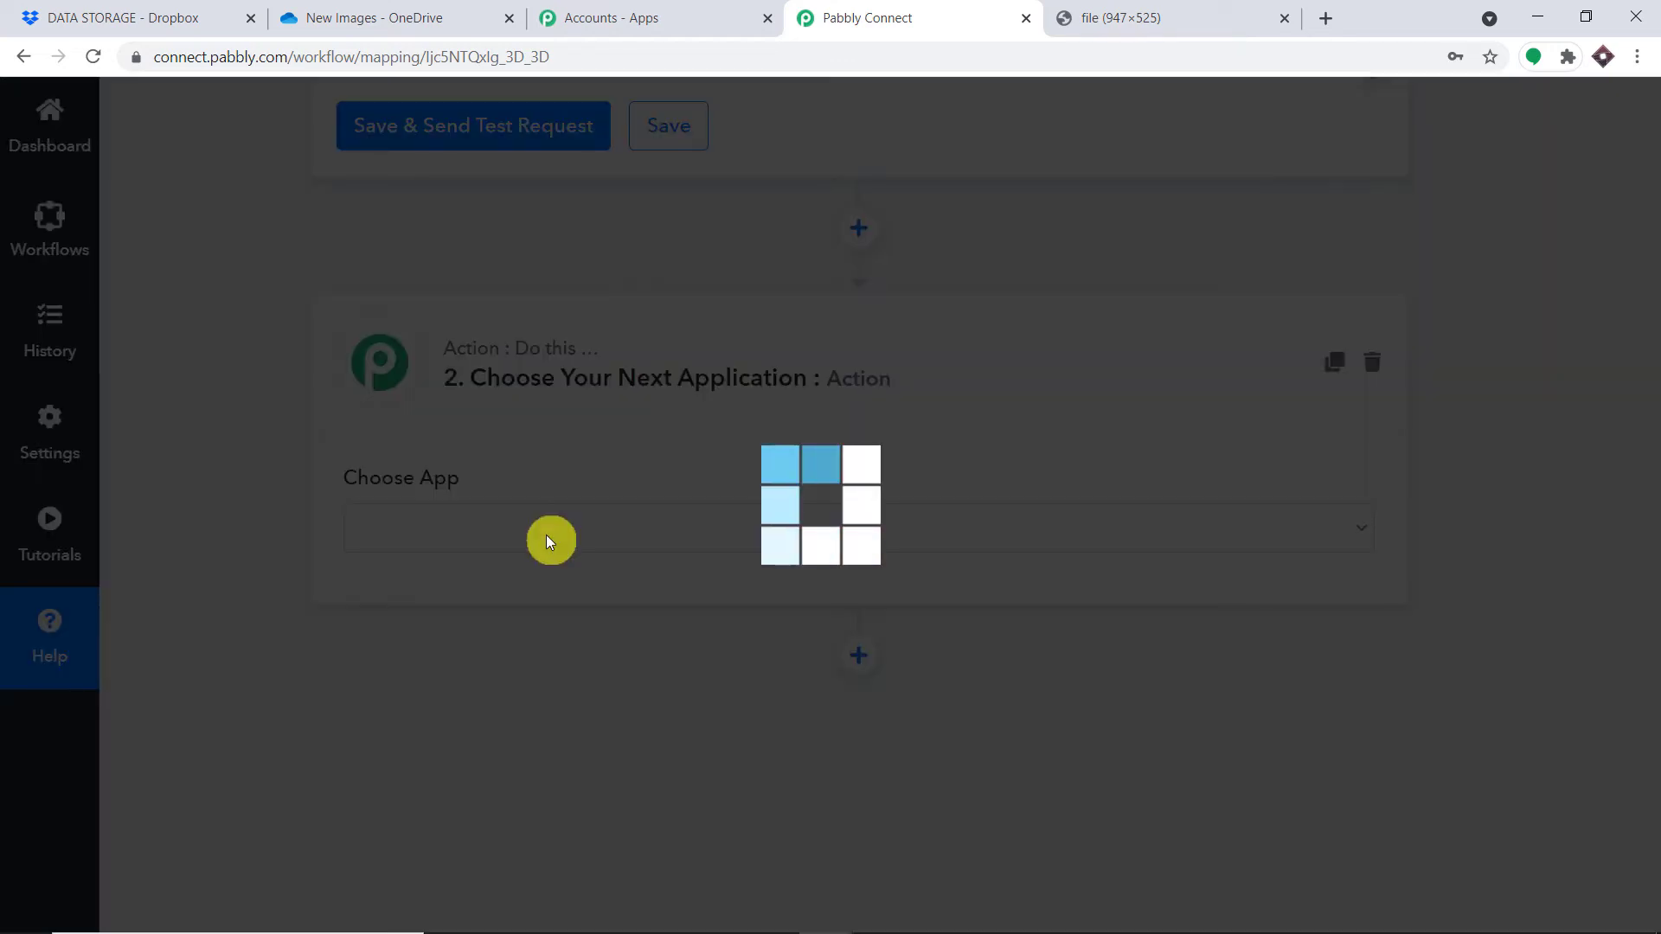
pyautogui.write('O')
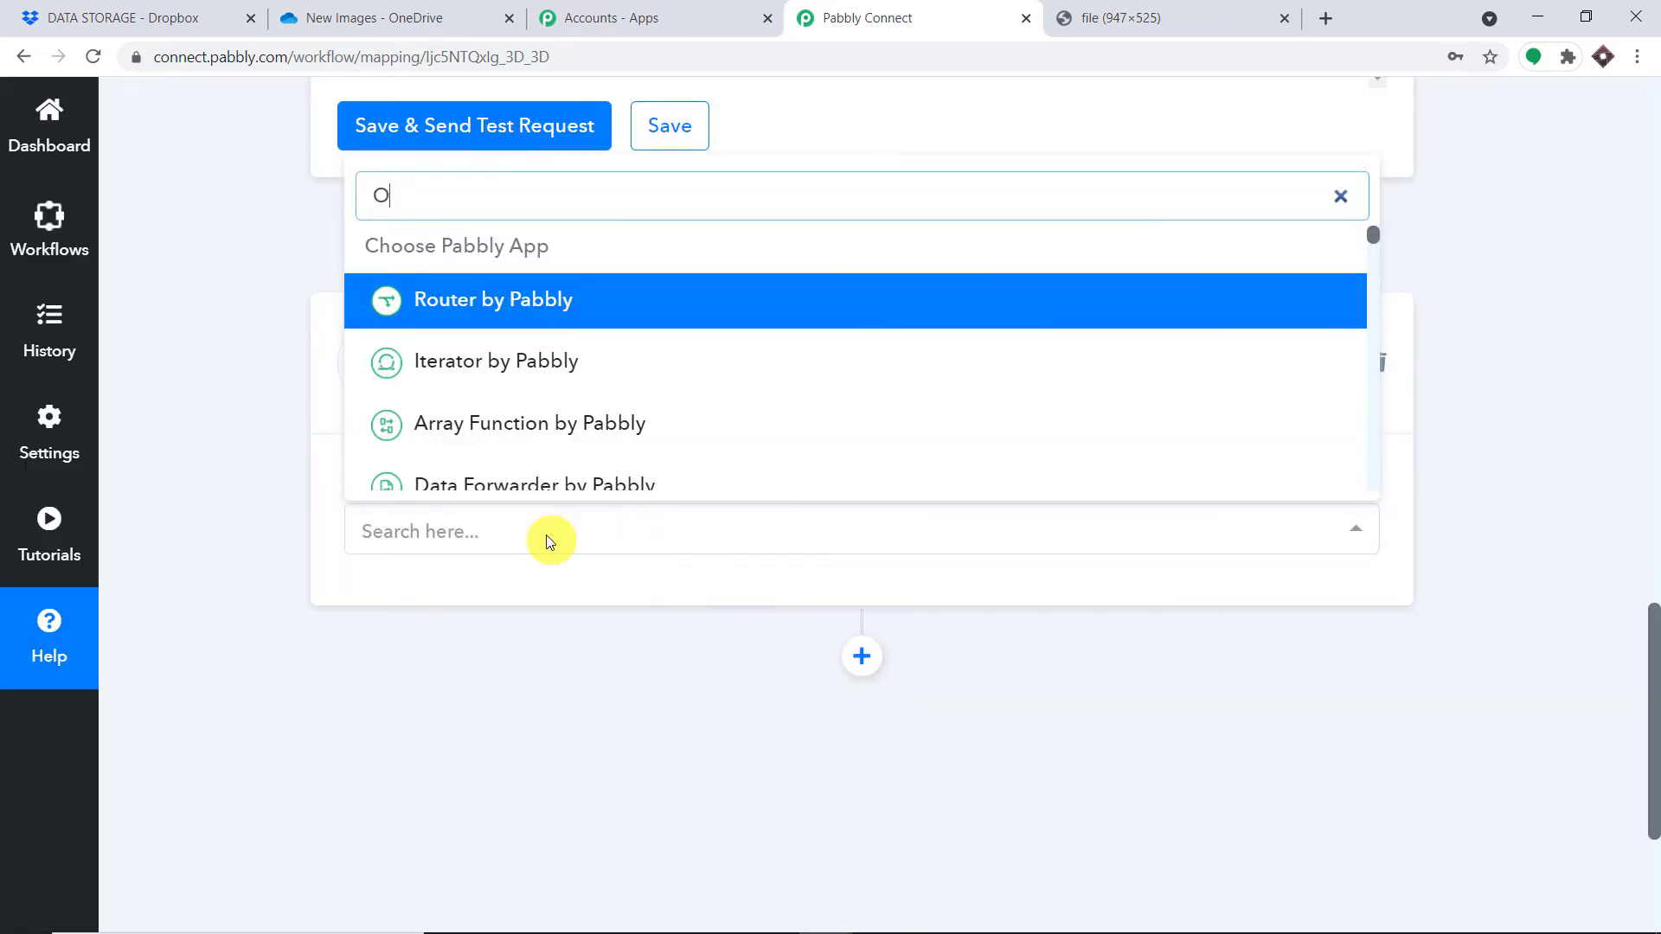
pyautogui.write('NE')
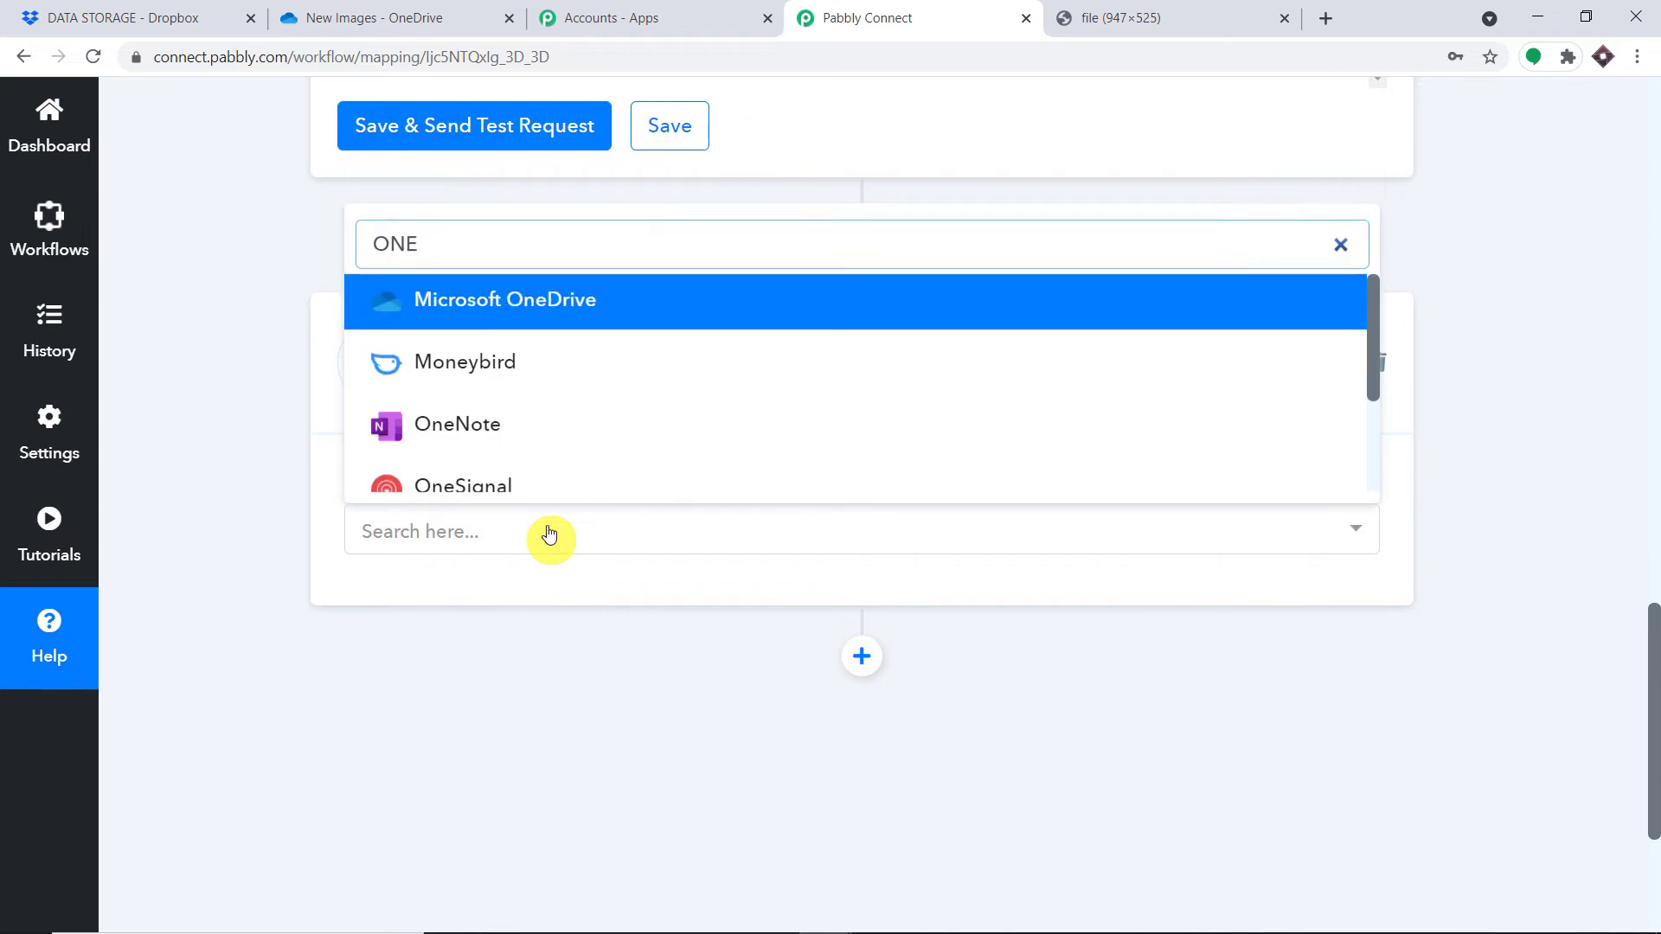
pyautogui.click(629, 320)
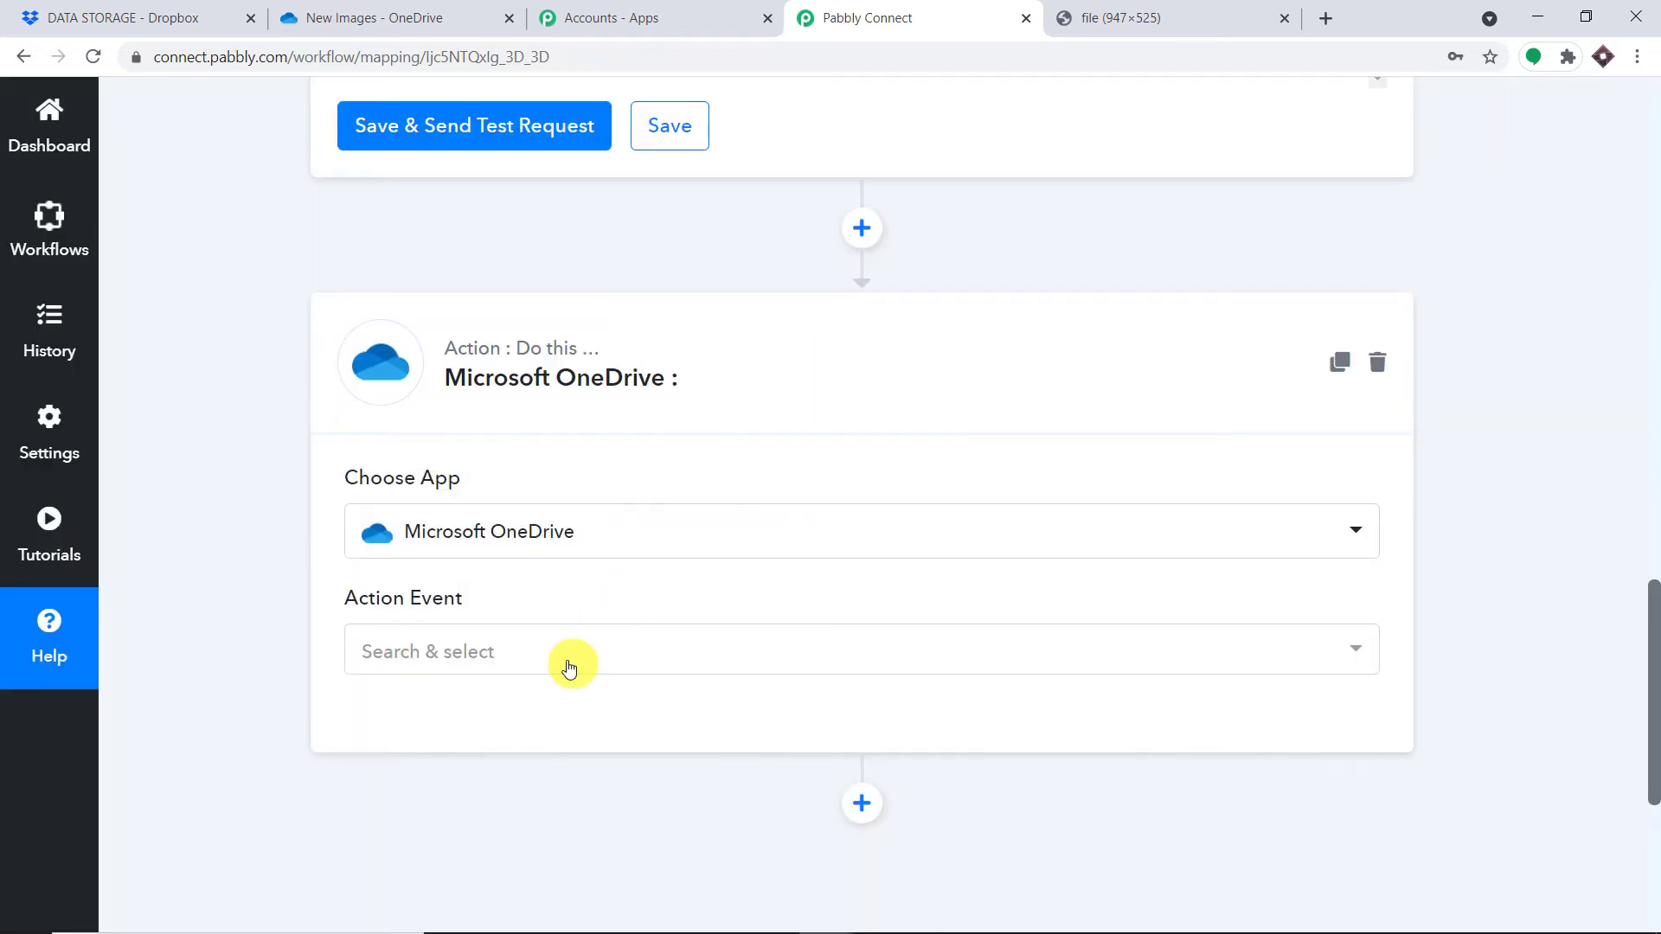
pyautogui.click(568, 664)
pyautogui.scroll(-3, 605, 489)
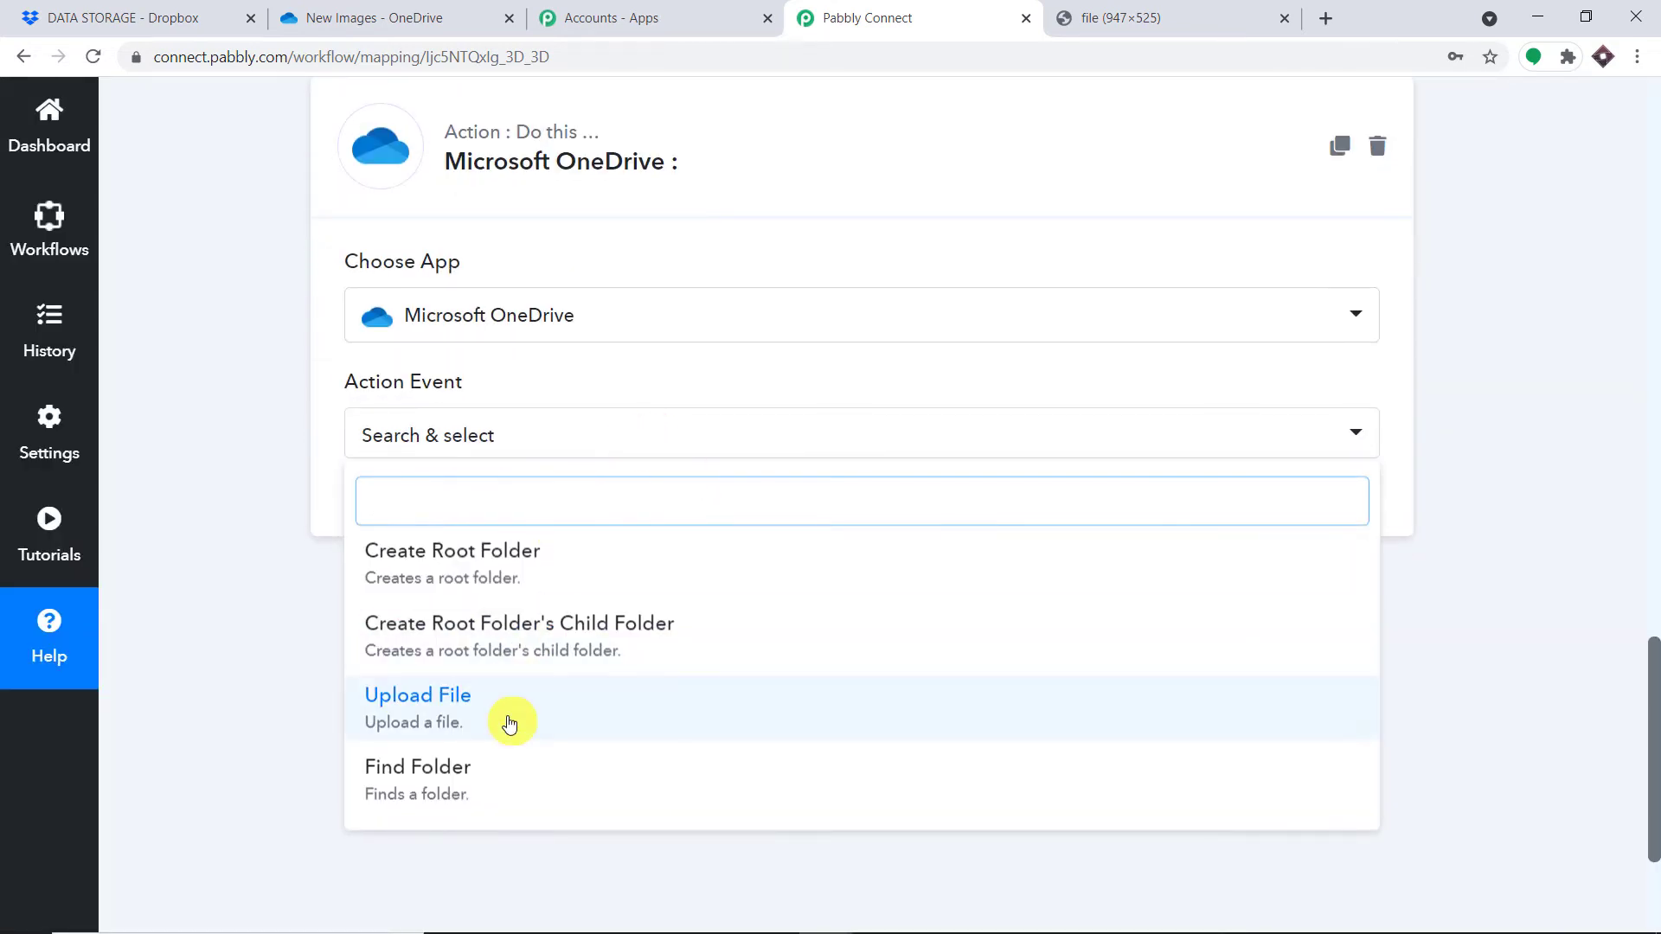
pyautogui.click(508, 723)
# Connect a Microsoft OneDrive account through a new connection, granting Pabbly Connect the requested permissions
pyautogui.click(415, 508)
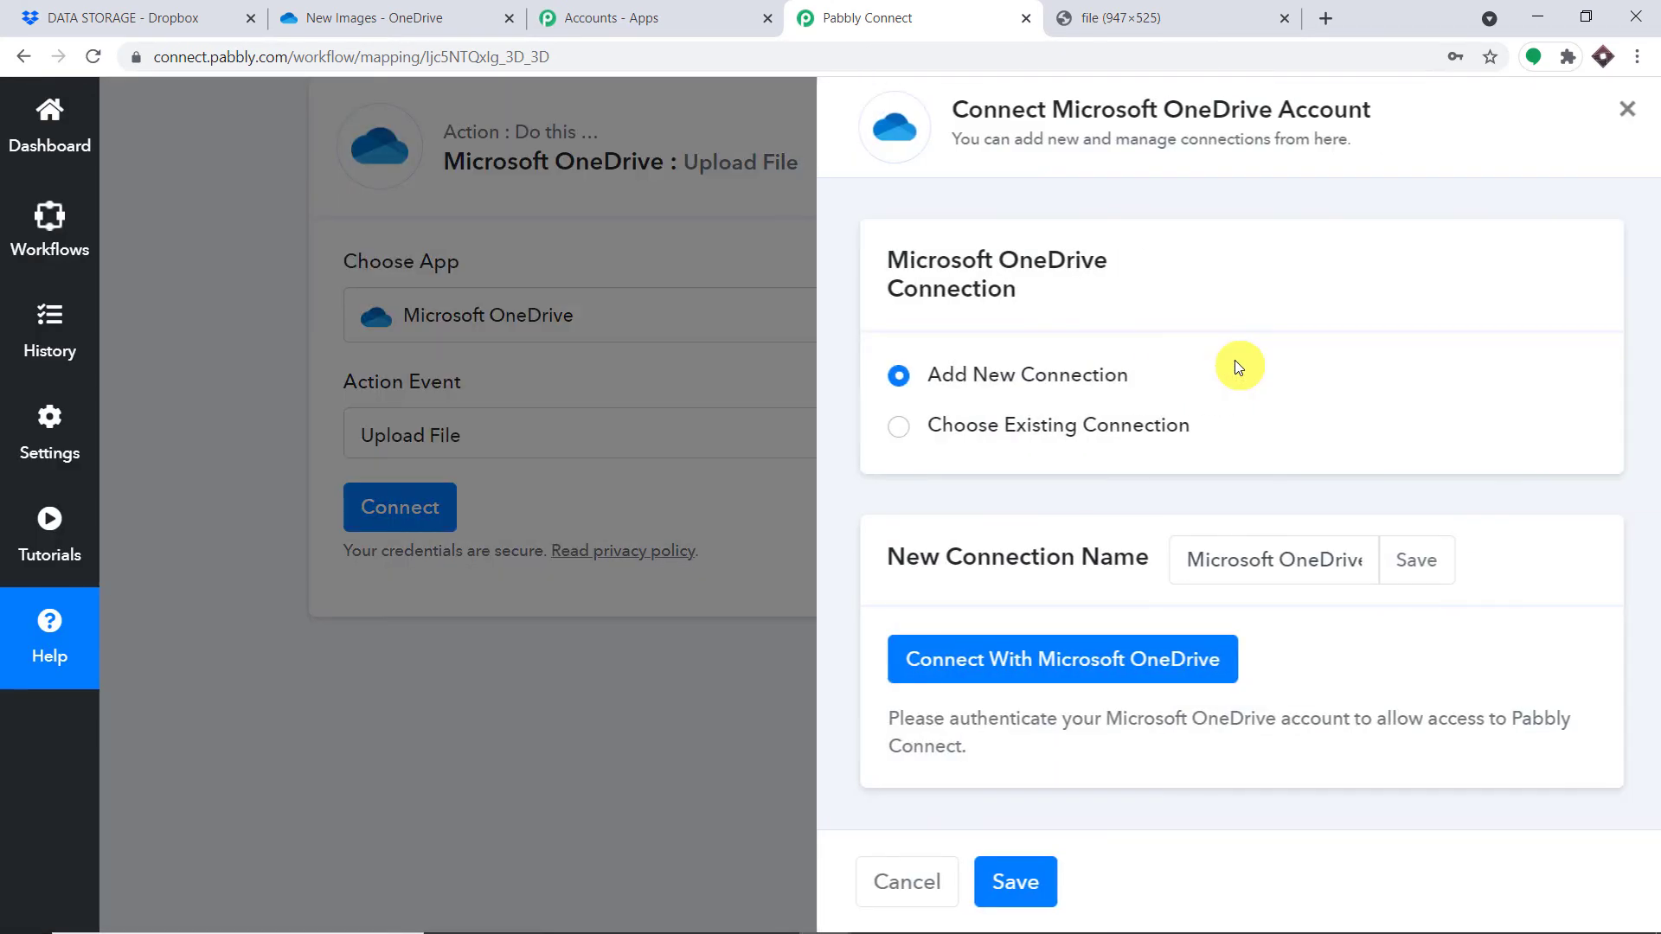
pyautogui.scroll(-1, 1233, 362)
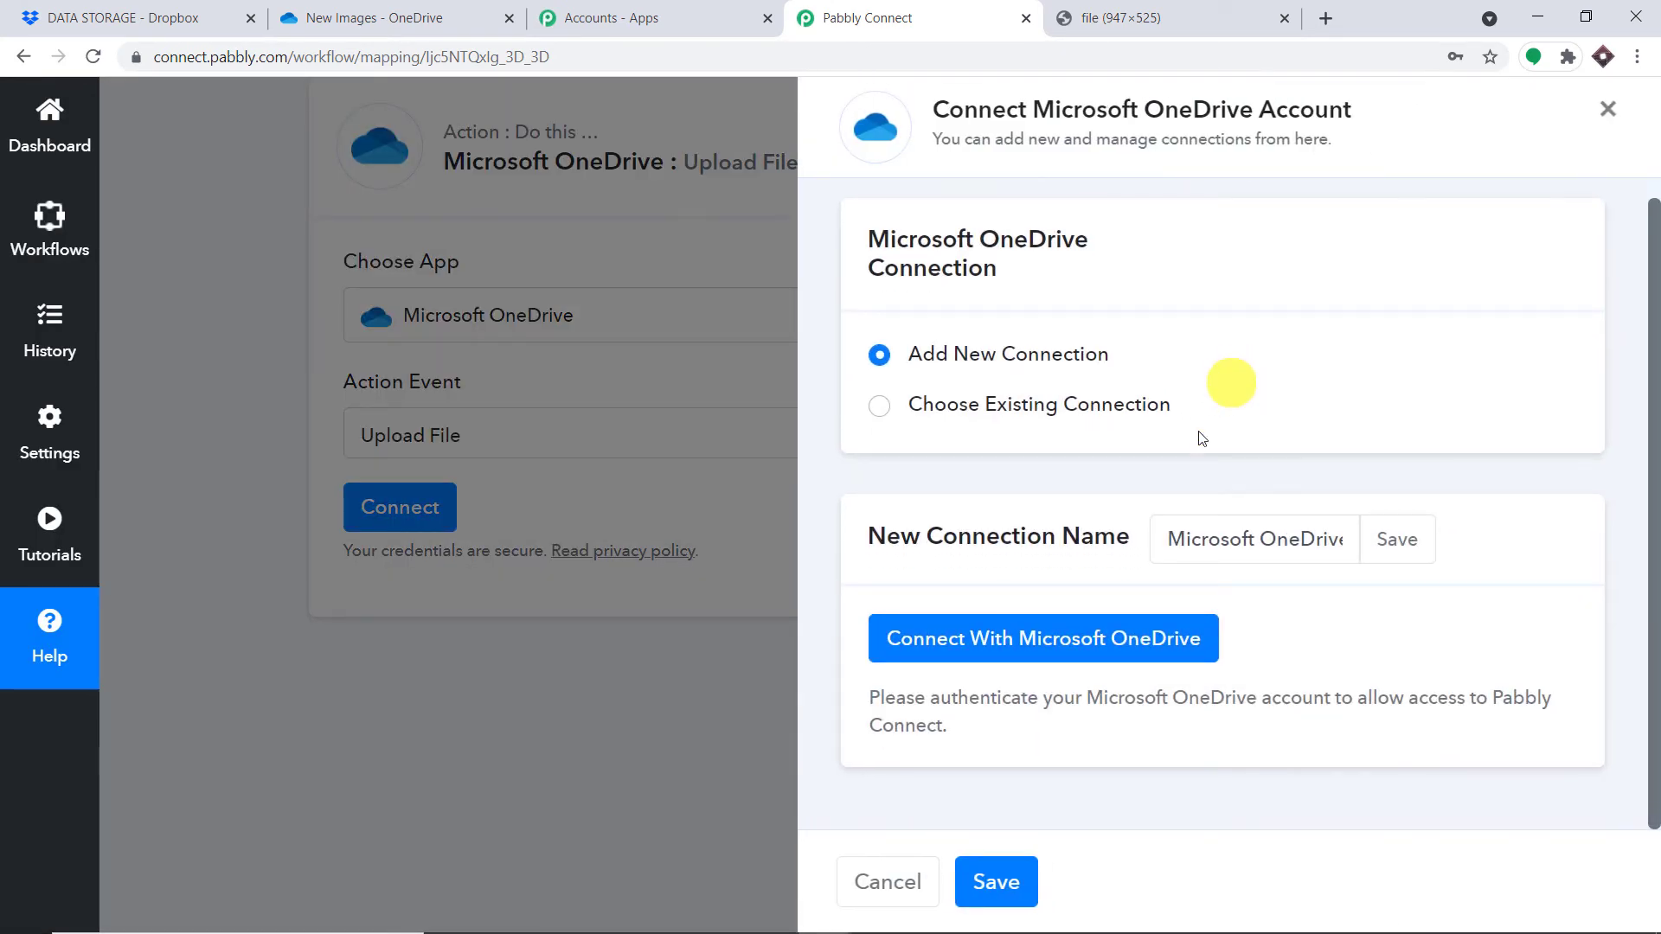
pyautogui.click(1062, 640)
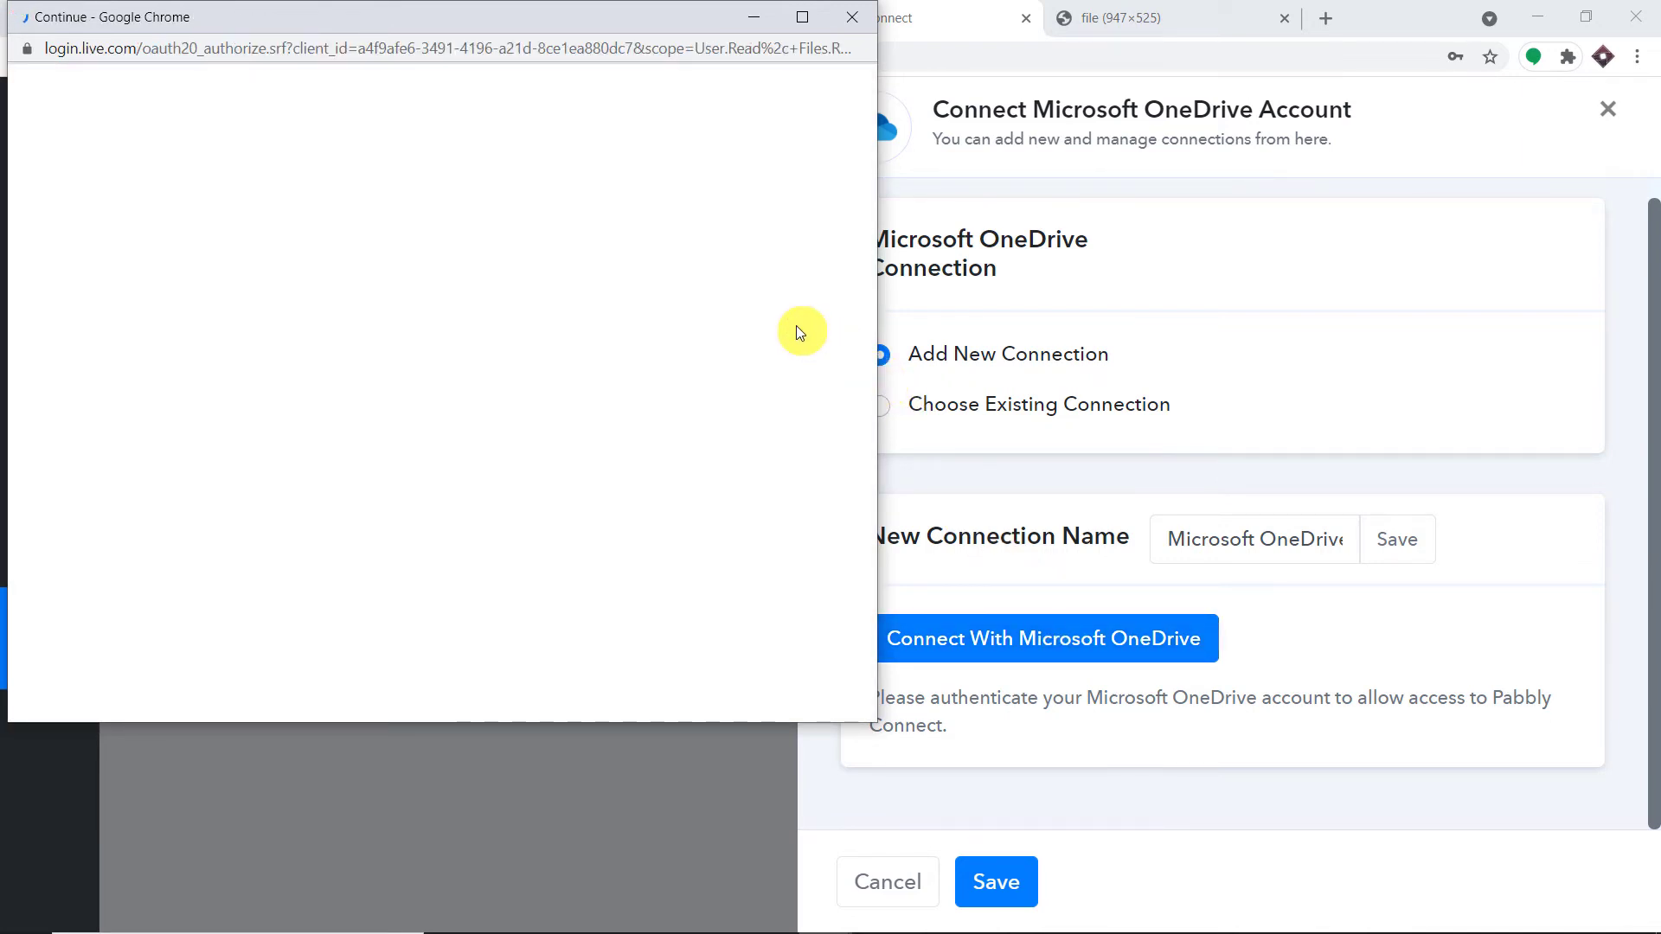
pyautogui.scroll(-10, 770, 355)
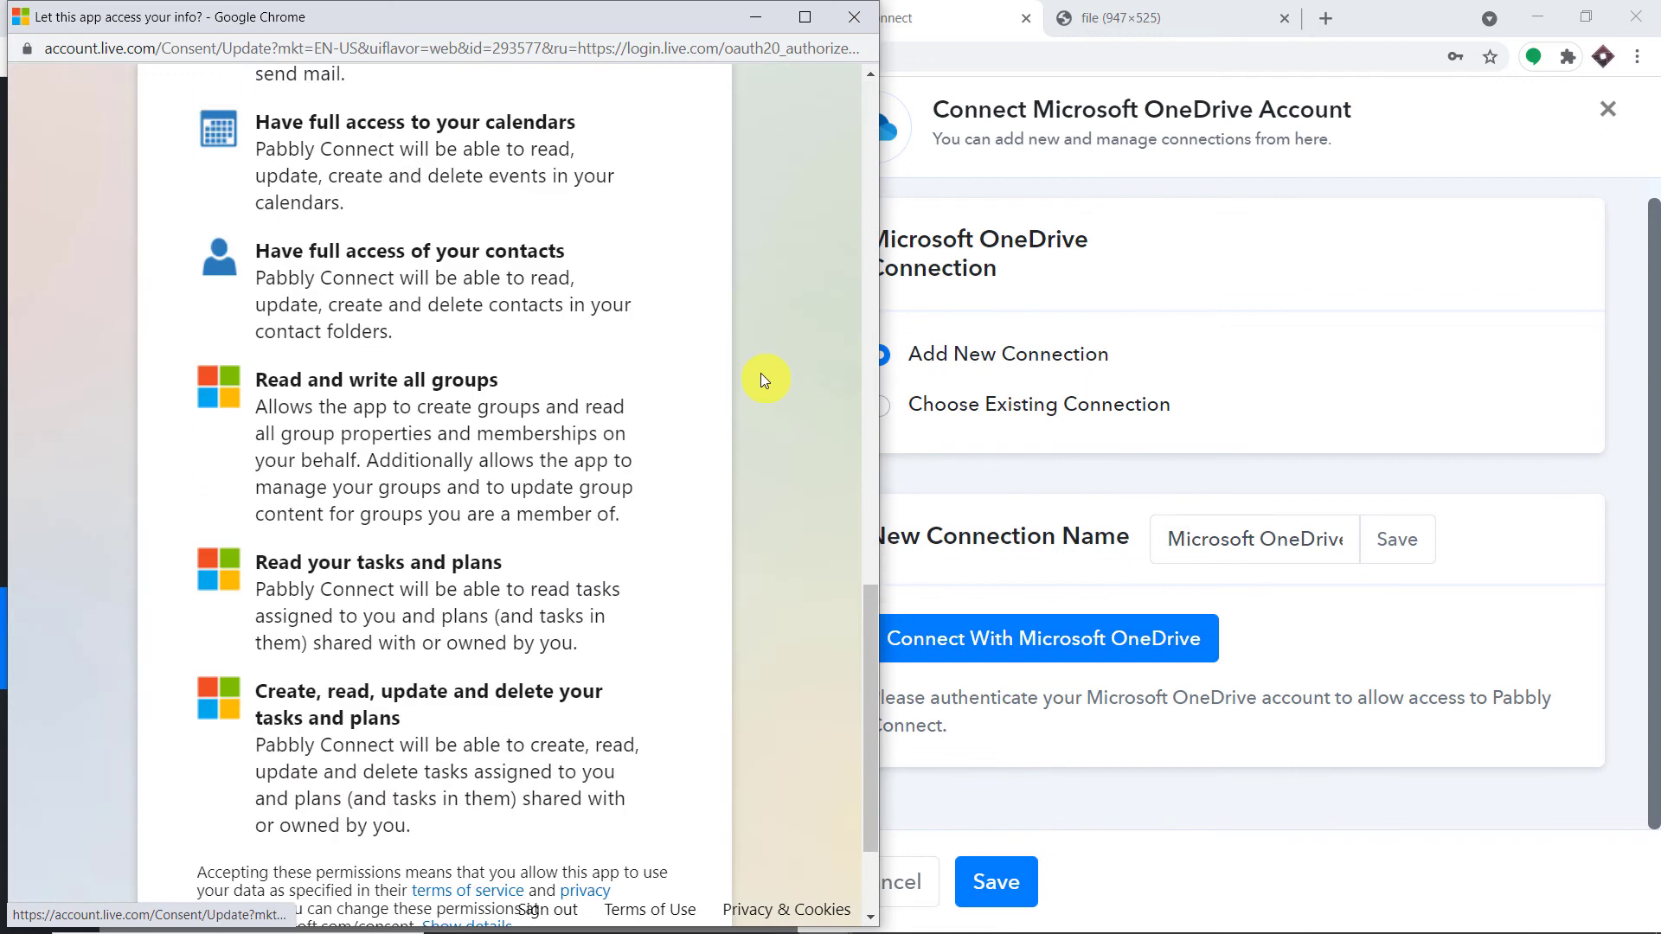
pyautogui.scroll(-2, 762, 379)
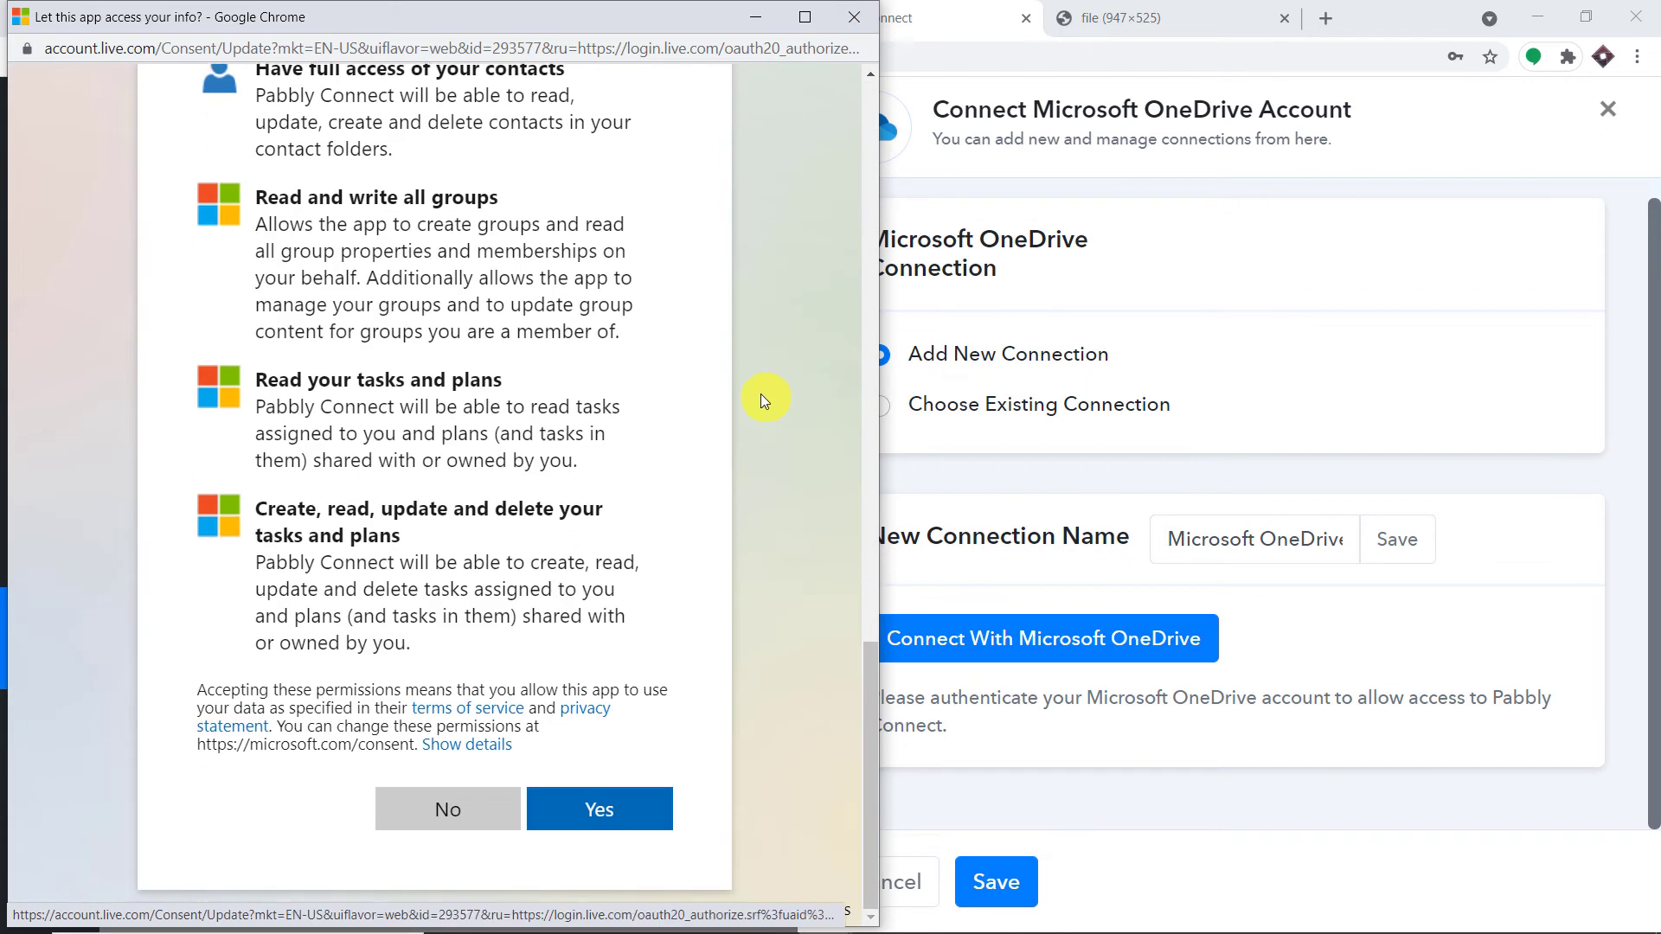
pyautogui.click(634, 819)
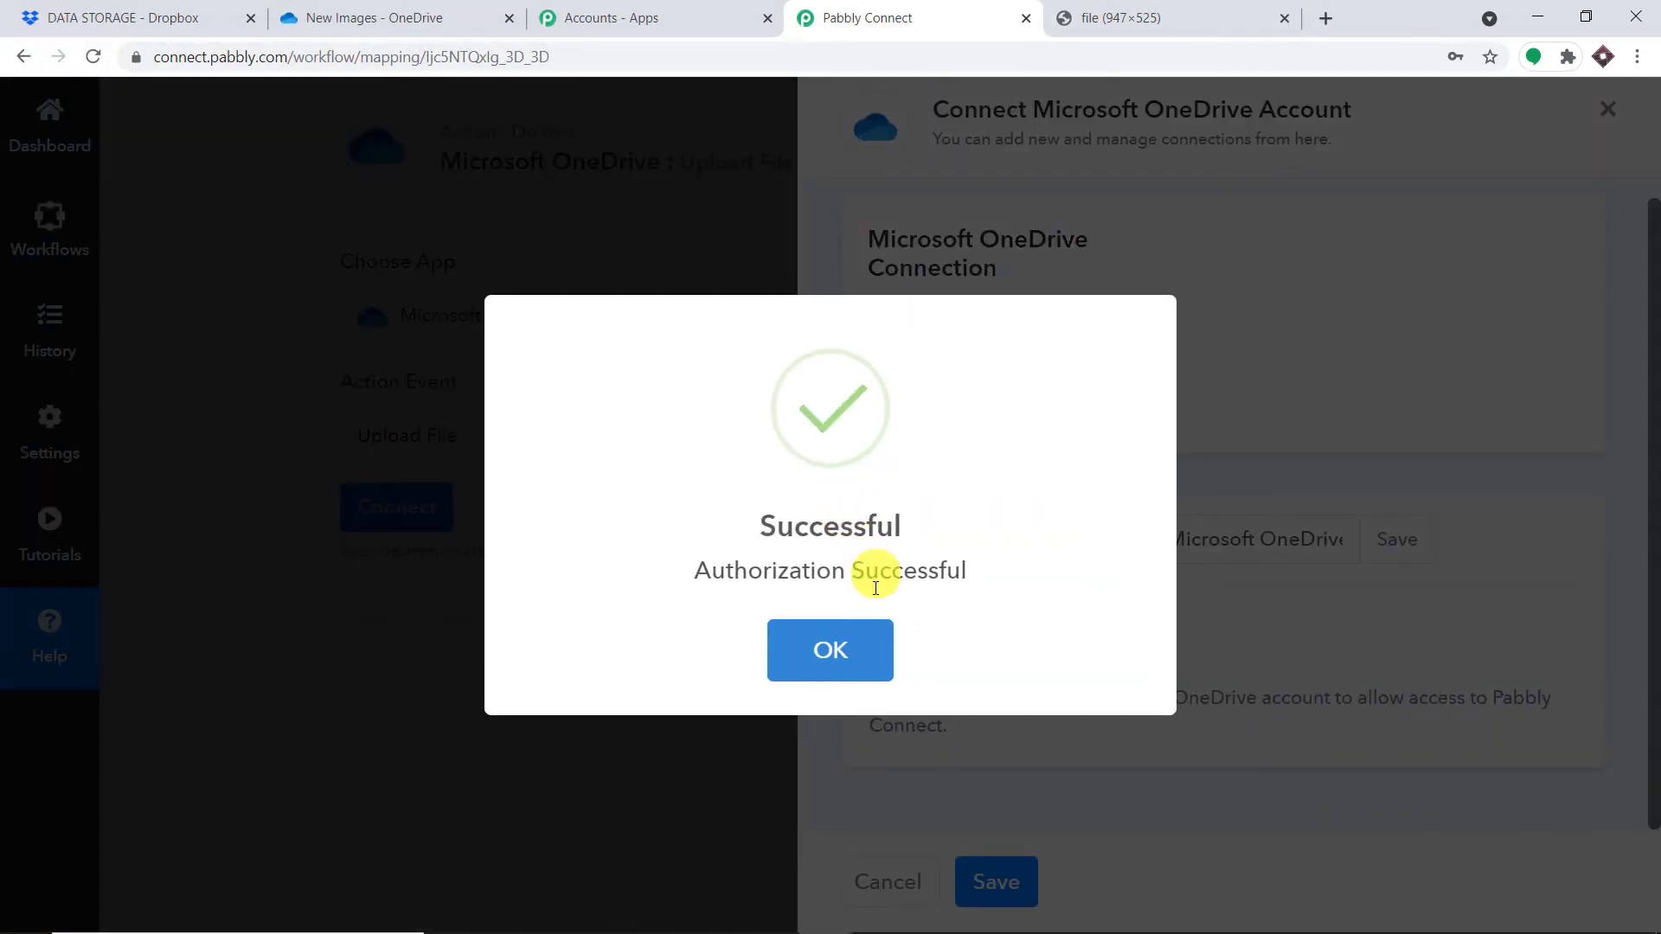
pyautogui.click(862, 641)
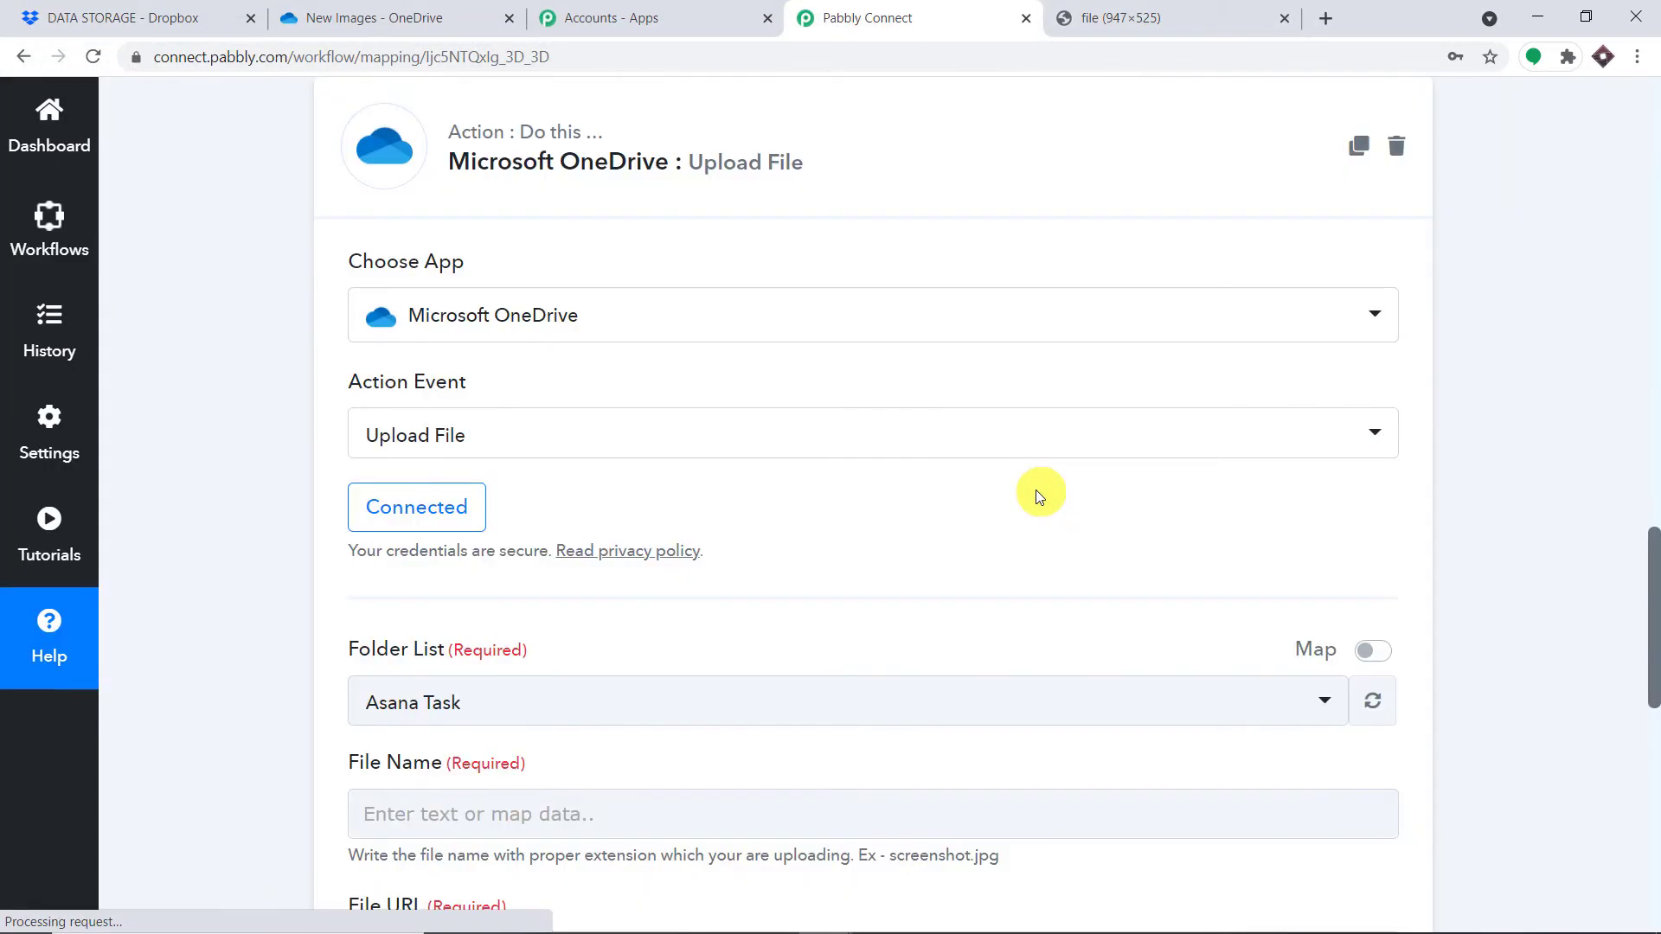
# Examine the Upload File action's fields and the OneDrive folders offered in its Folder List
pyautogui.scroll(-3, 1038, 495)
pyautogui.scroll(-2, 1035, 489)
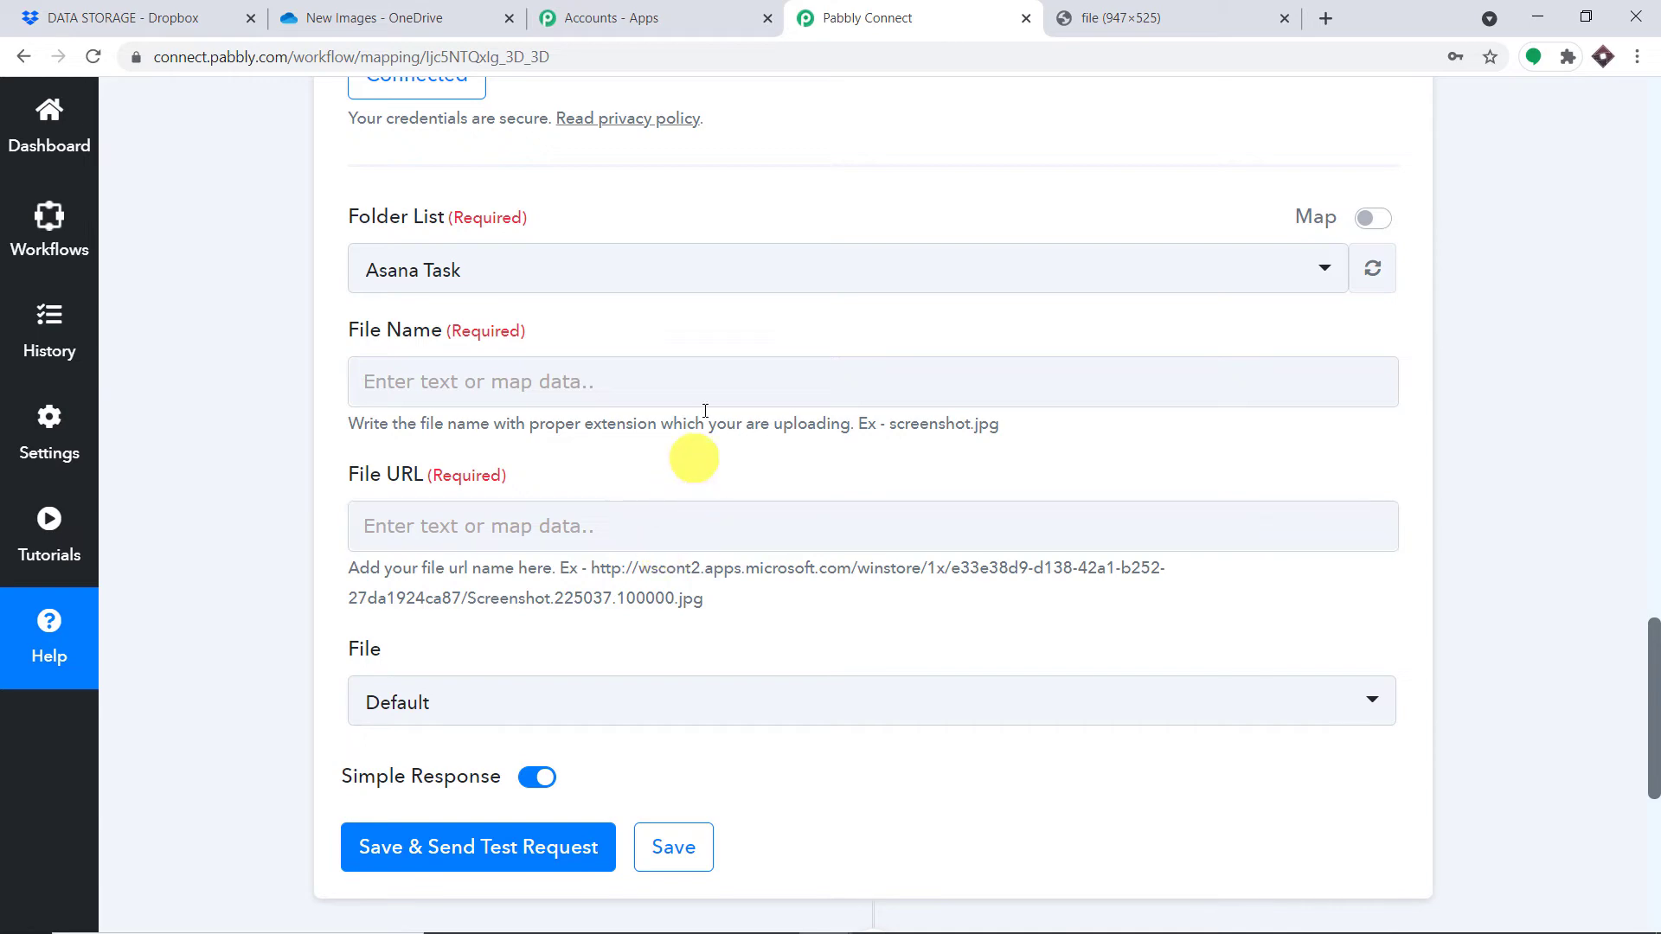
pyautogui.scroll(10, 730, 367)
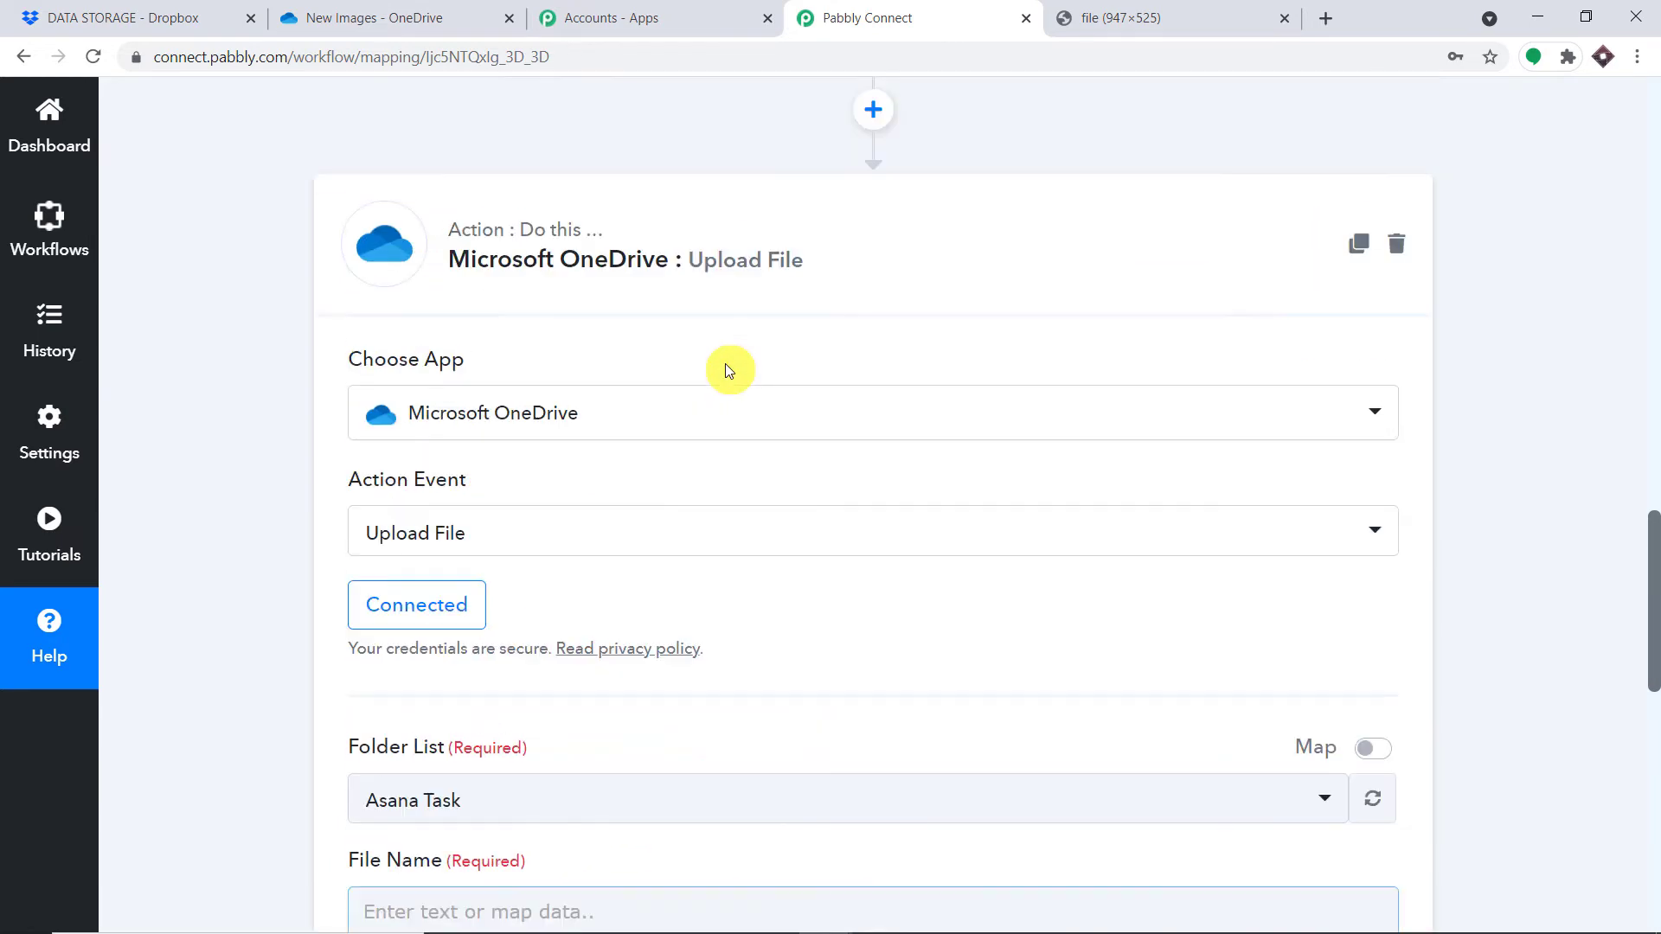
pyautogui.scroll(-2, 869, 304)
pyautogui.scroll(-5, 463, 493)
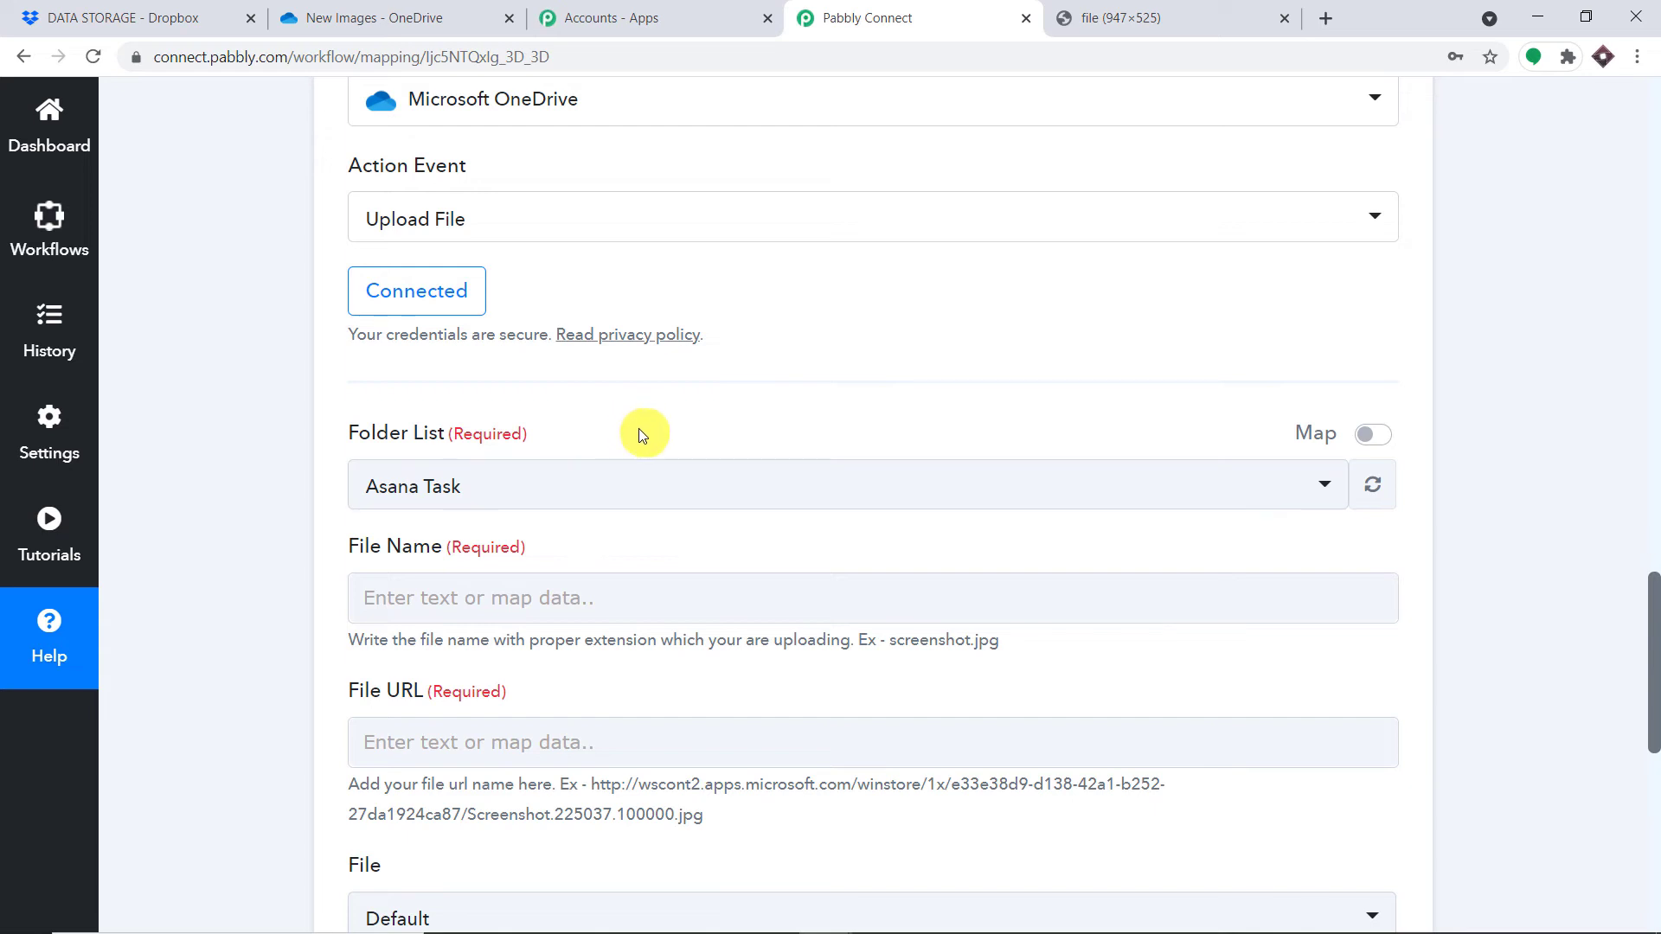
pyautogui.scroll(-1, 638, 429)
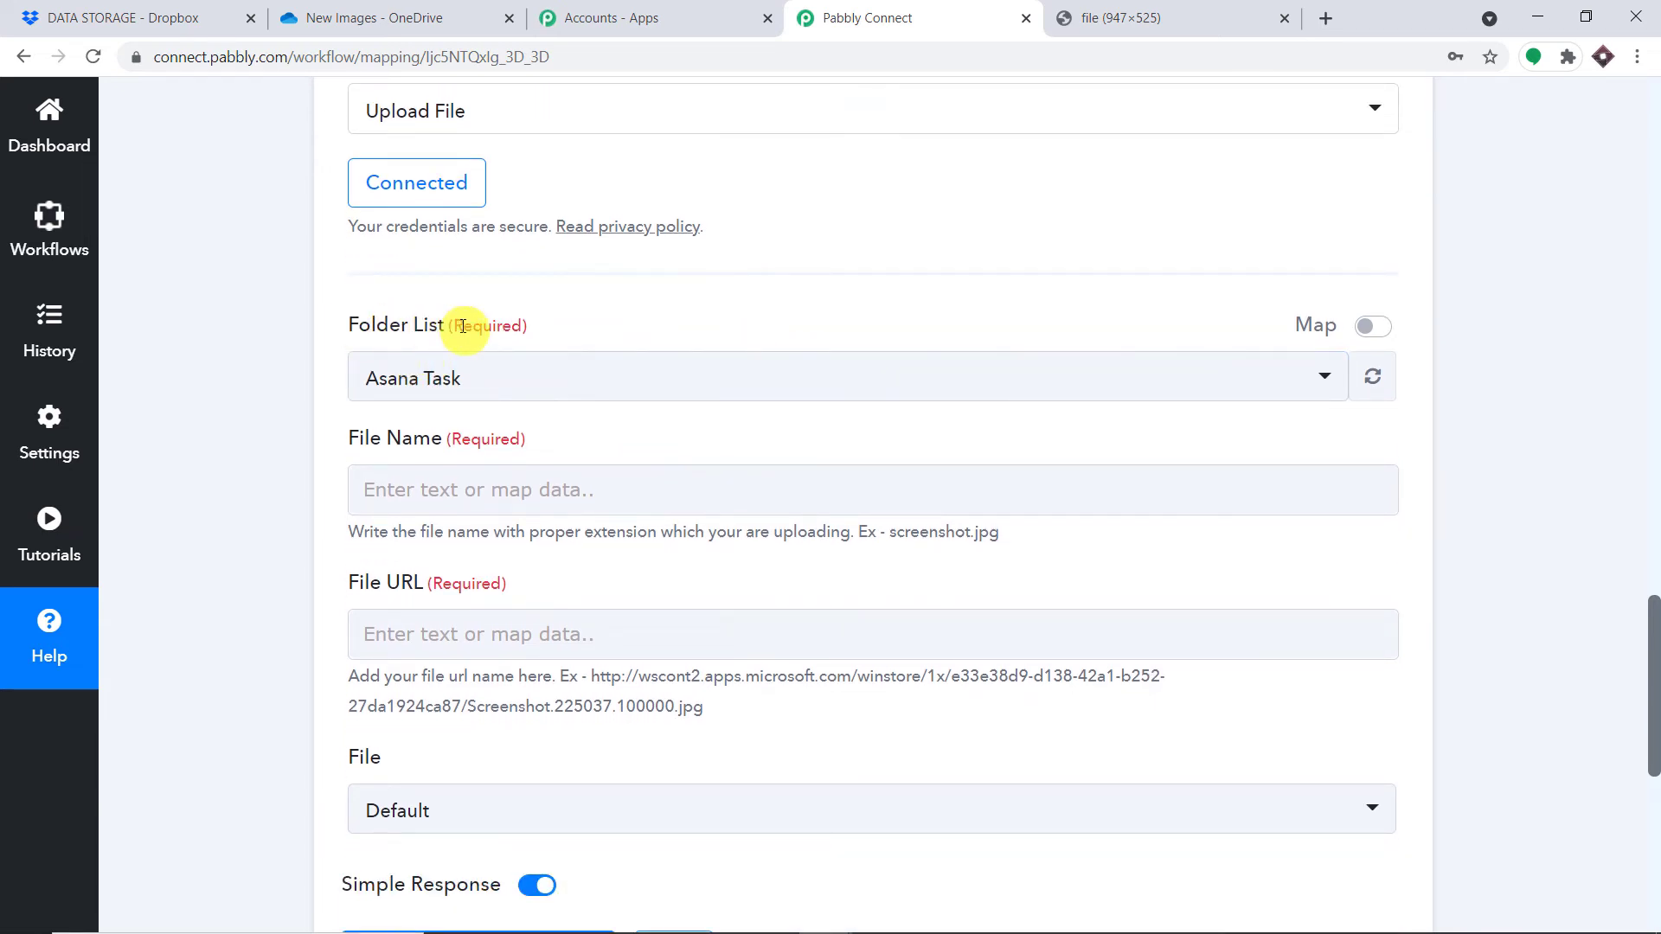
pyautogui.click(492, 395)
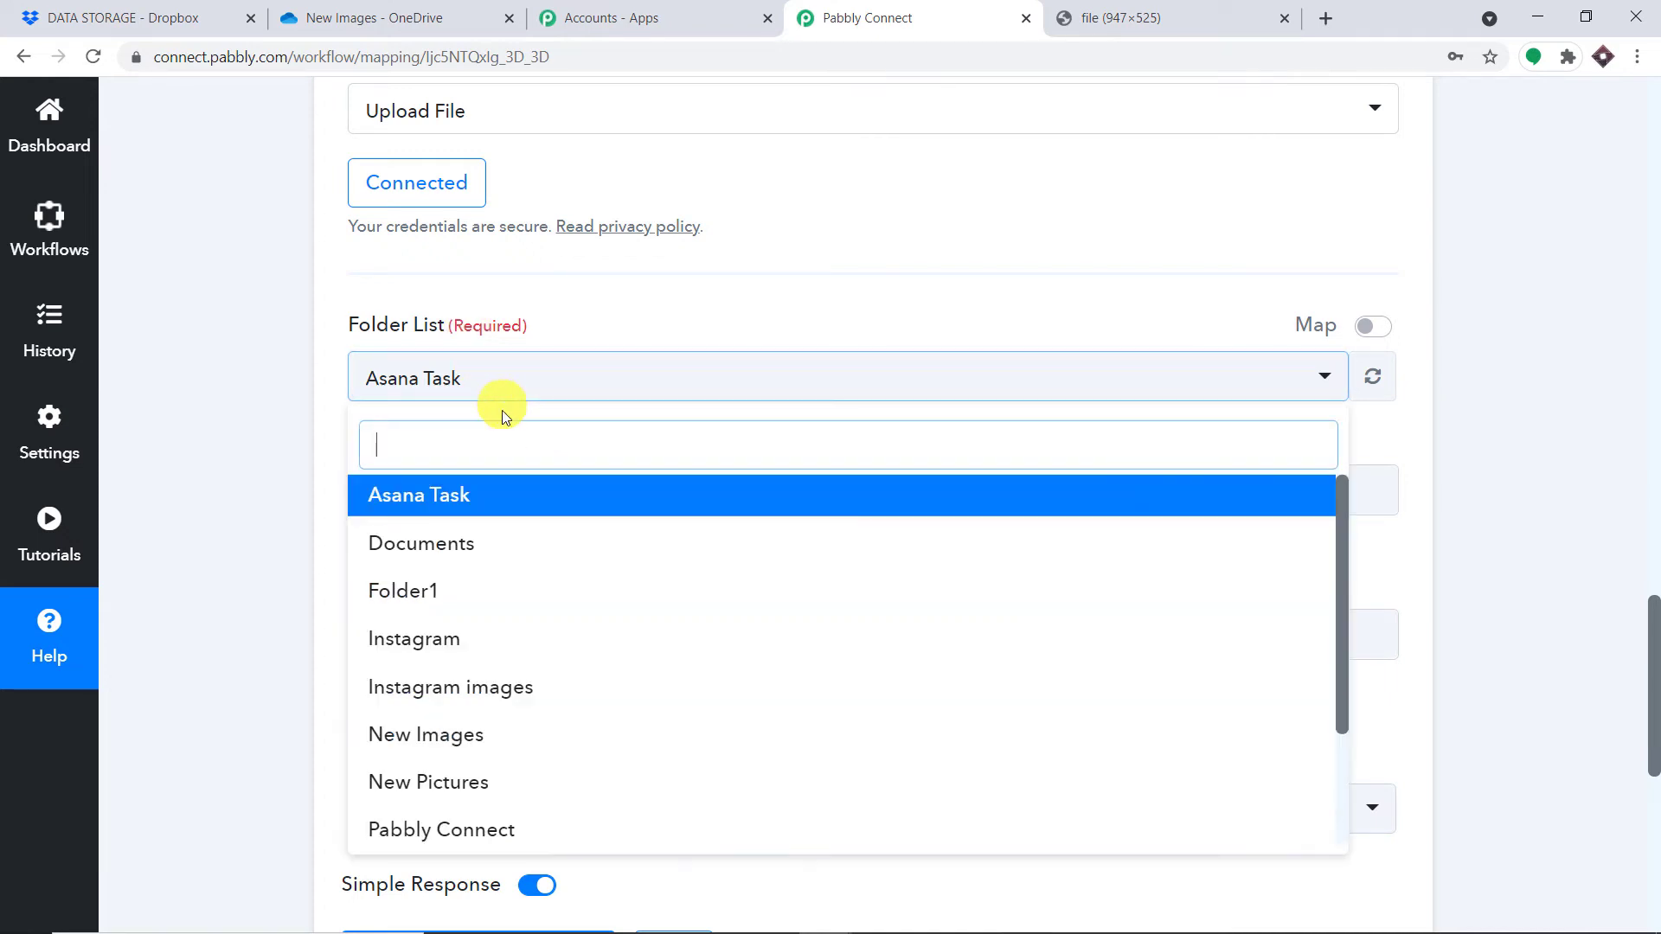
pyautogui.scroll(-5, 574, 571)
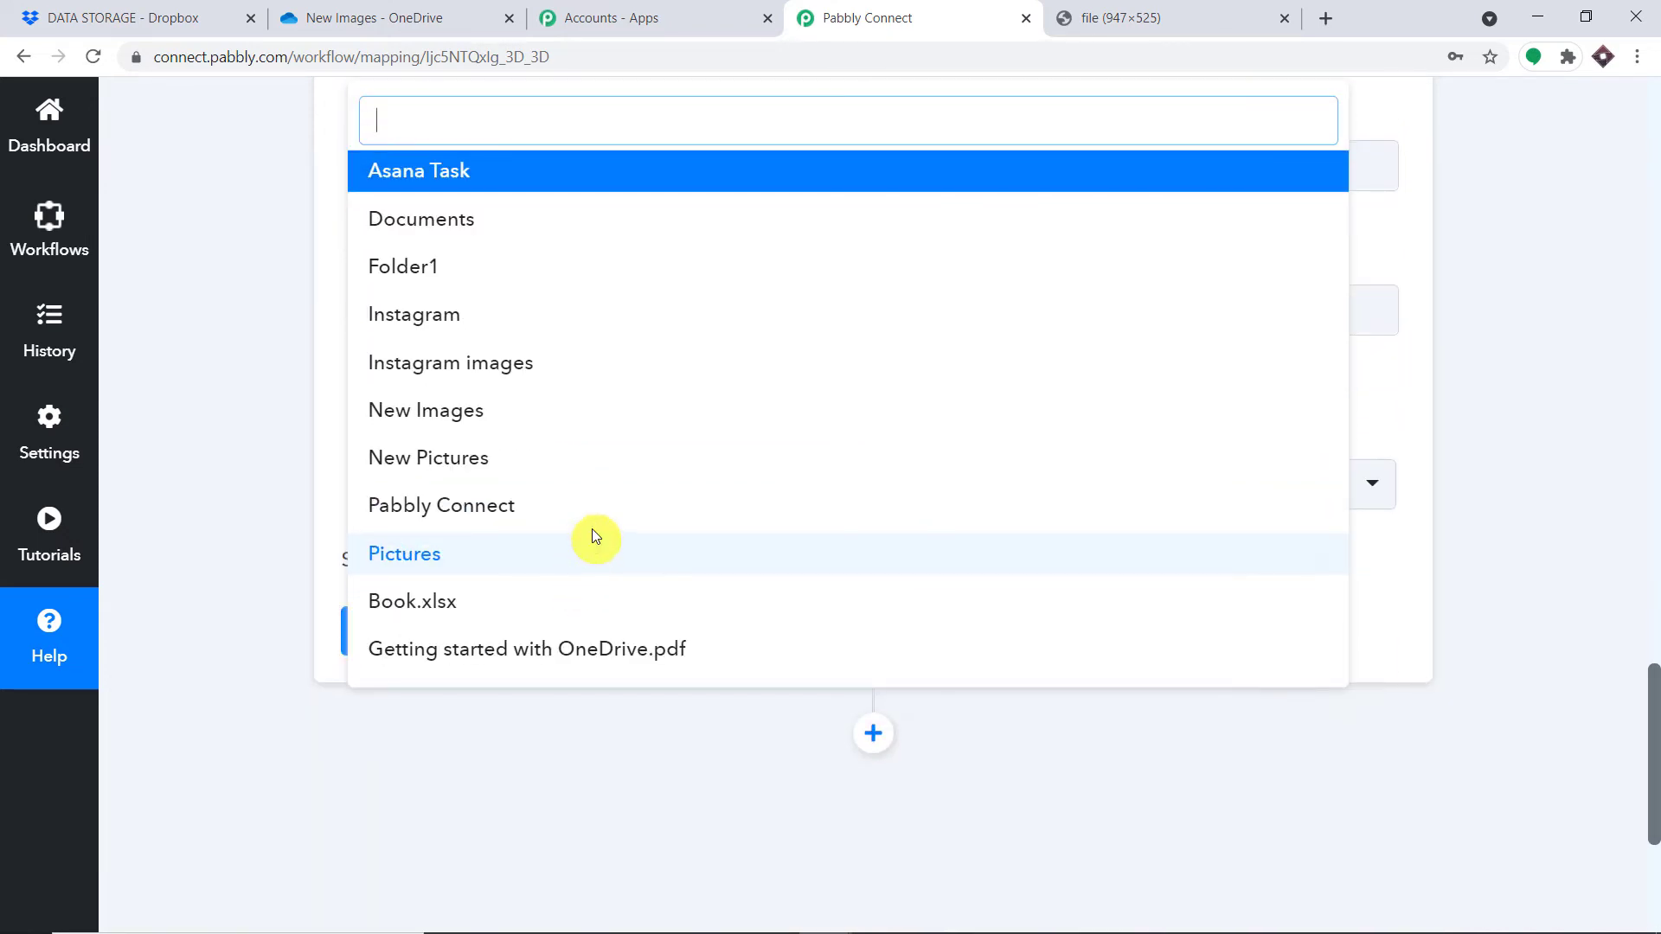
# Switch to OneDrive and create a folder named NEW DATA STORAGE in My files
pyautogui.click(405, 12)
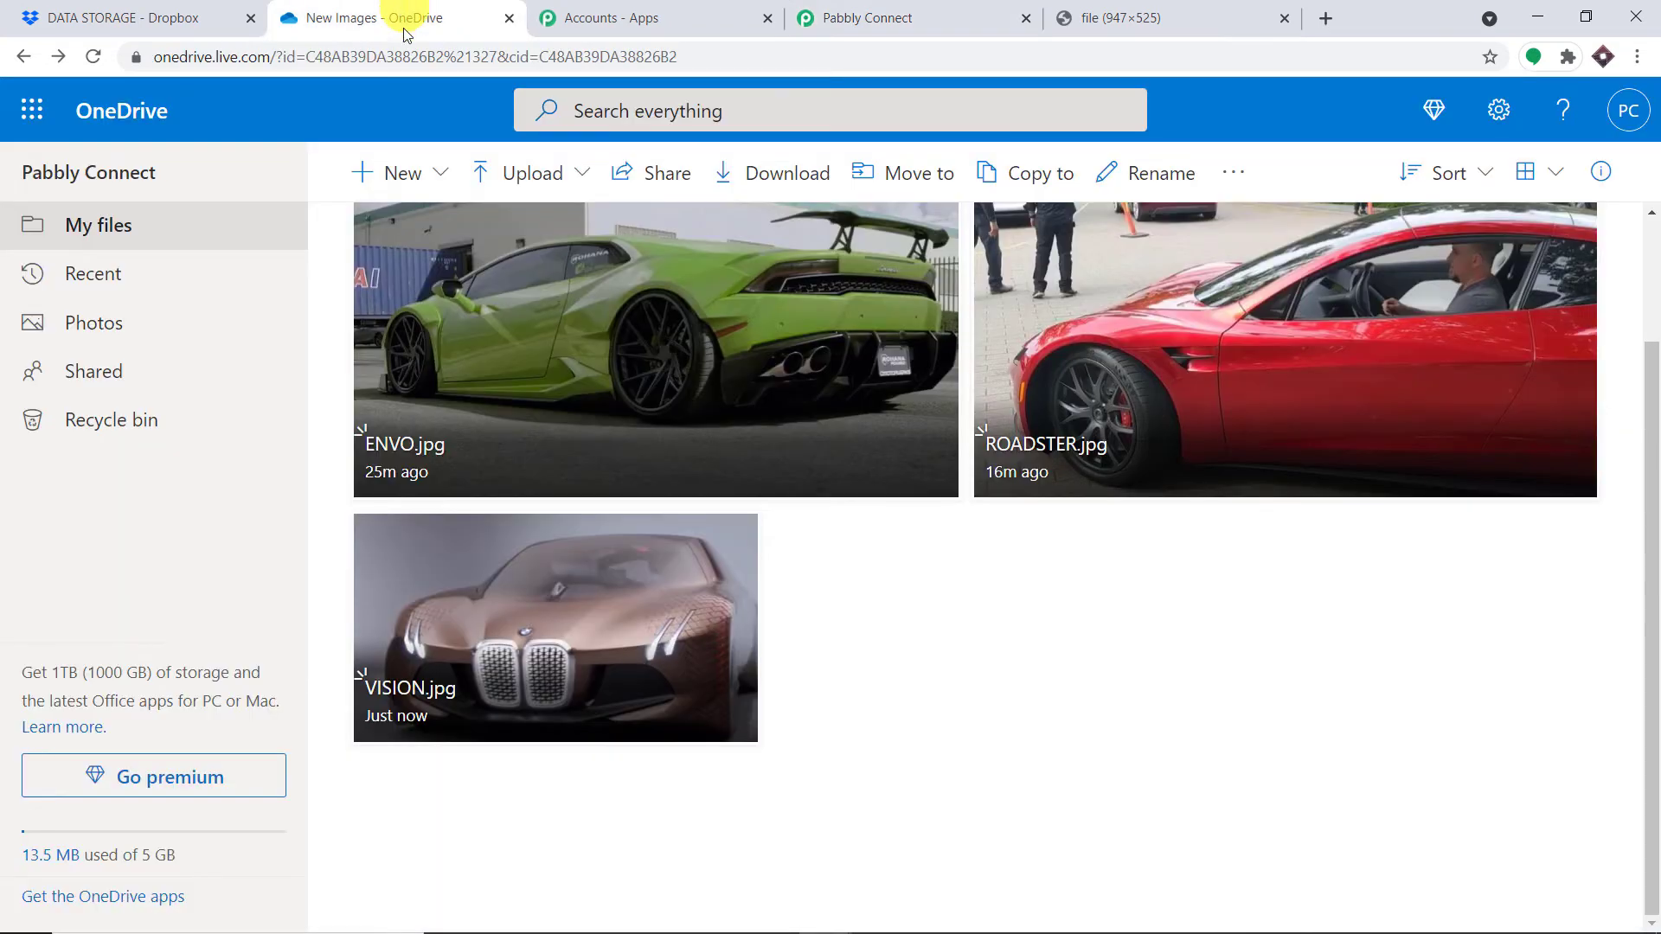
pyautogui.click(148, 225)
pyautogui.click(134, 124)
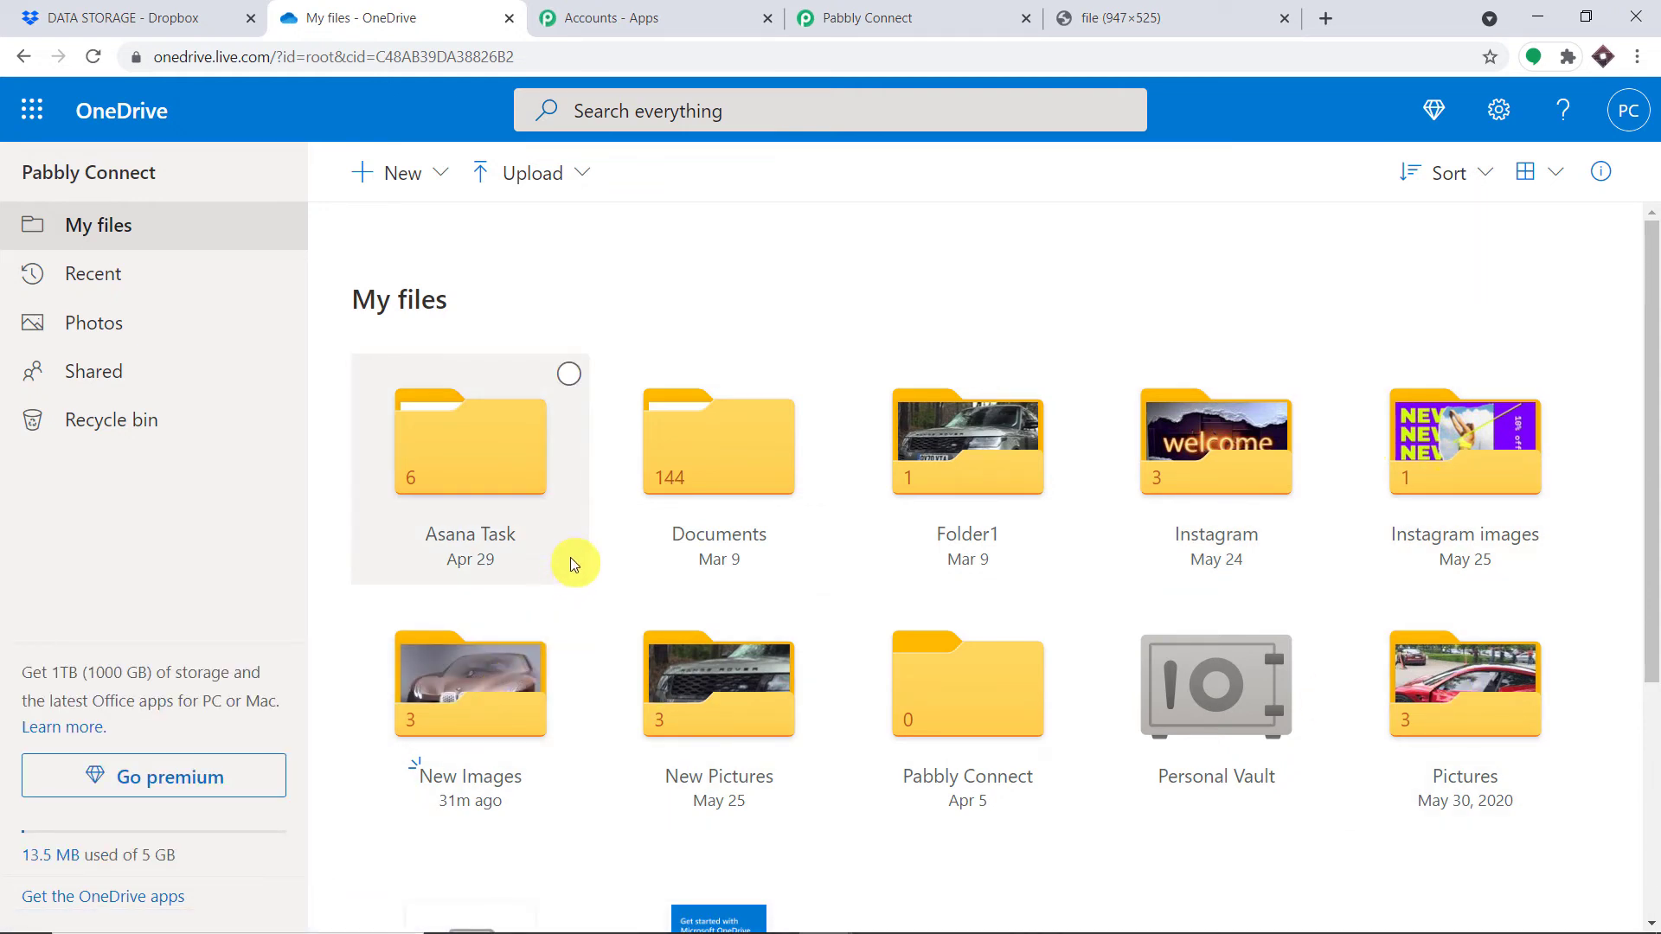
pyautogui.click(406, 179)
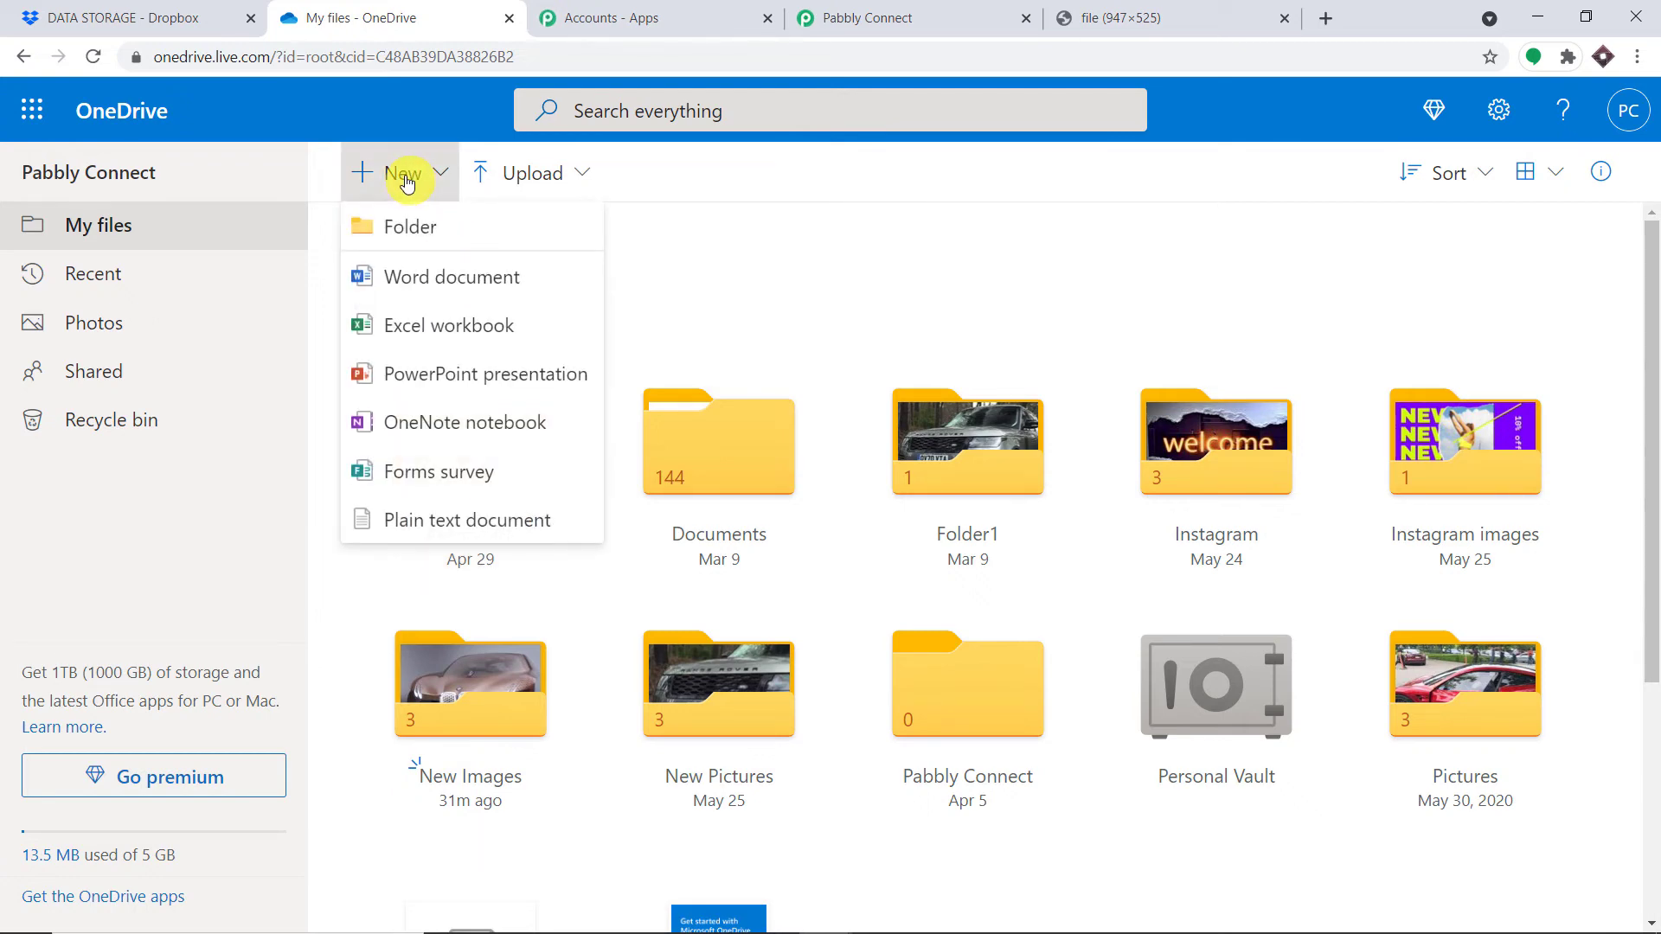
pyautogui.click(409, 223)
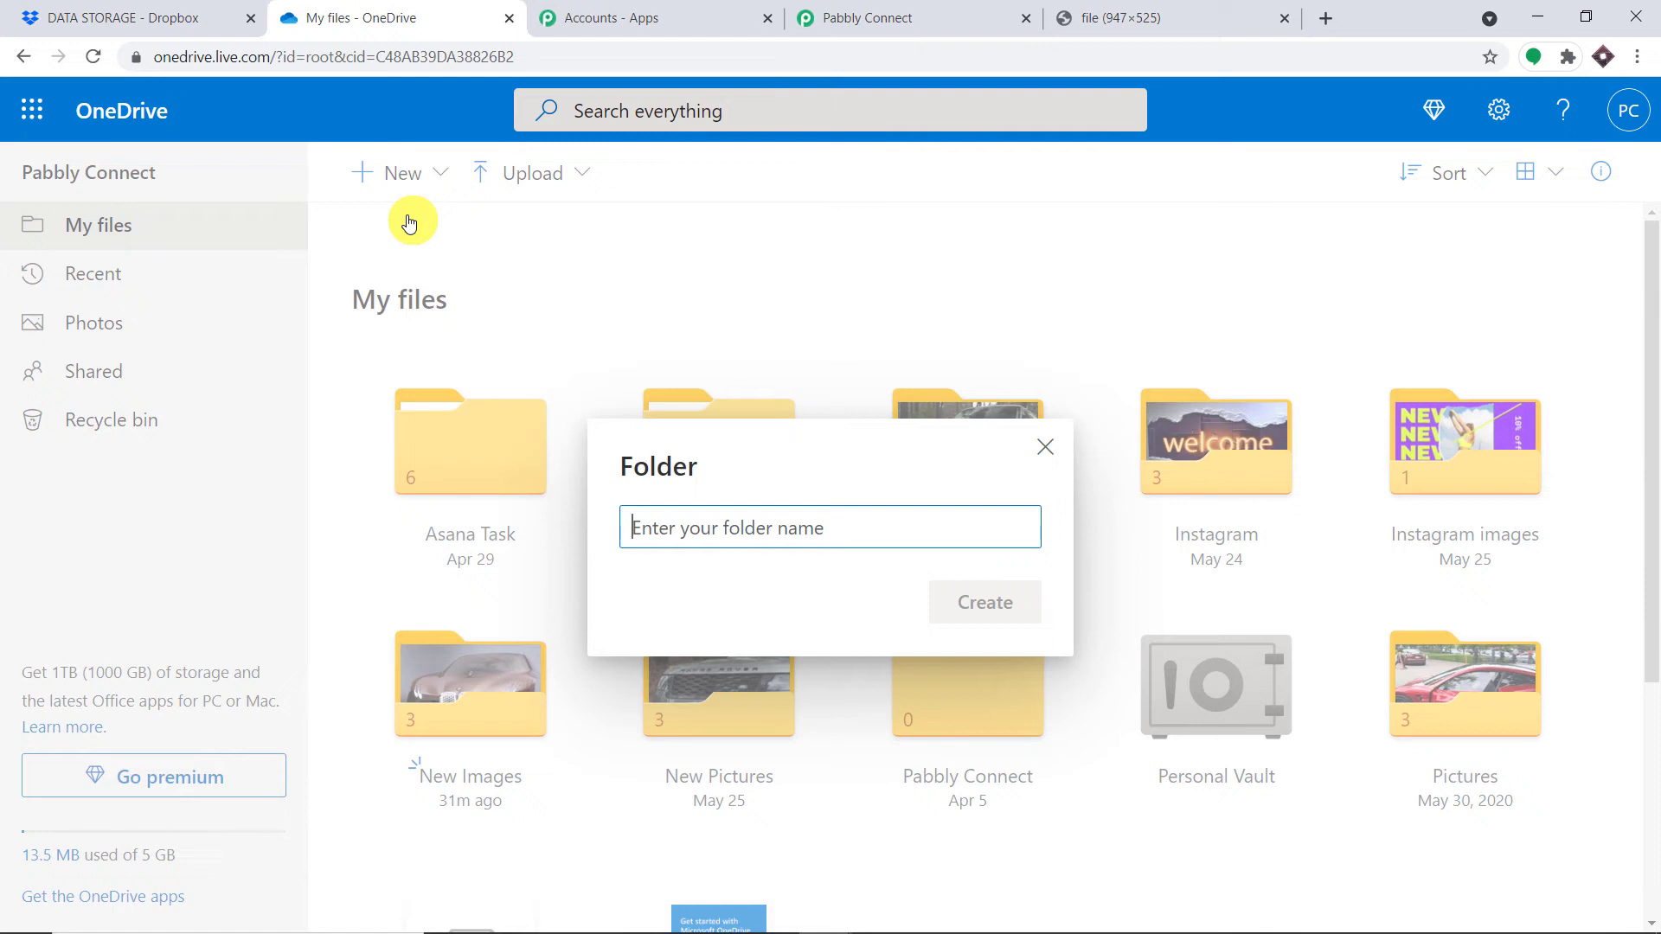
pyautogui.write('NEW DATA STORAGE')
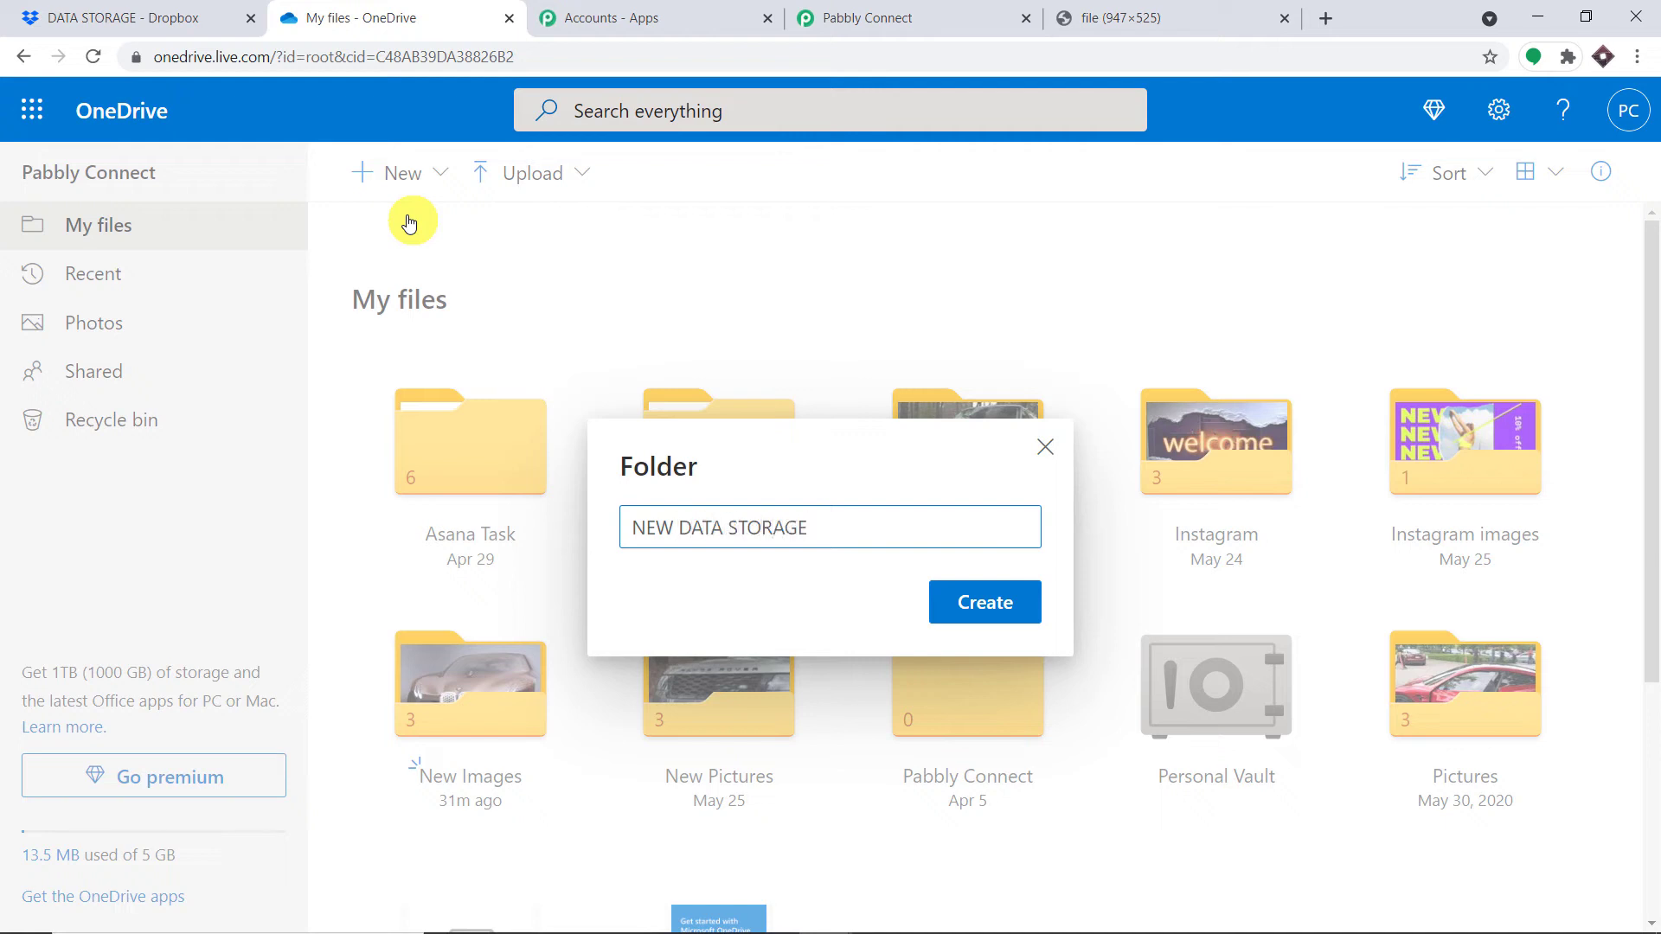
pyautogui.click(984, 601)
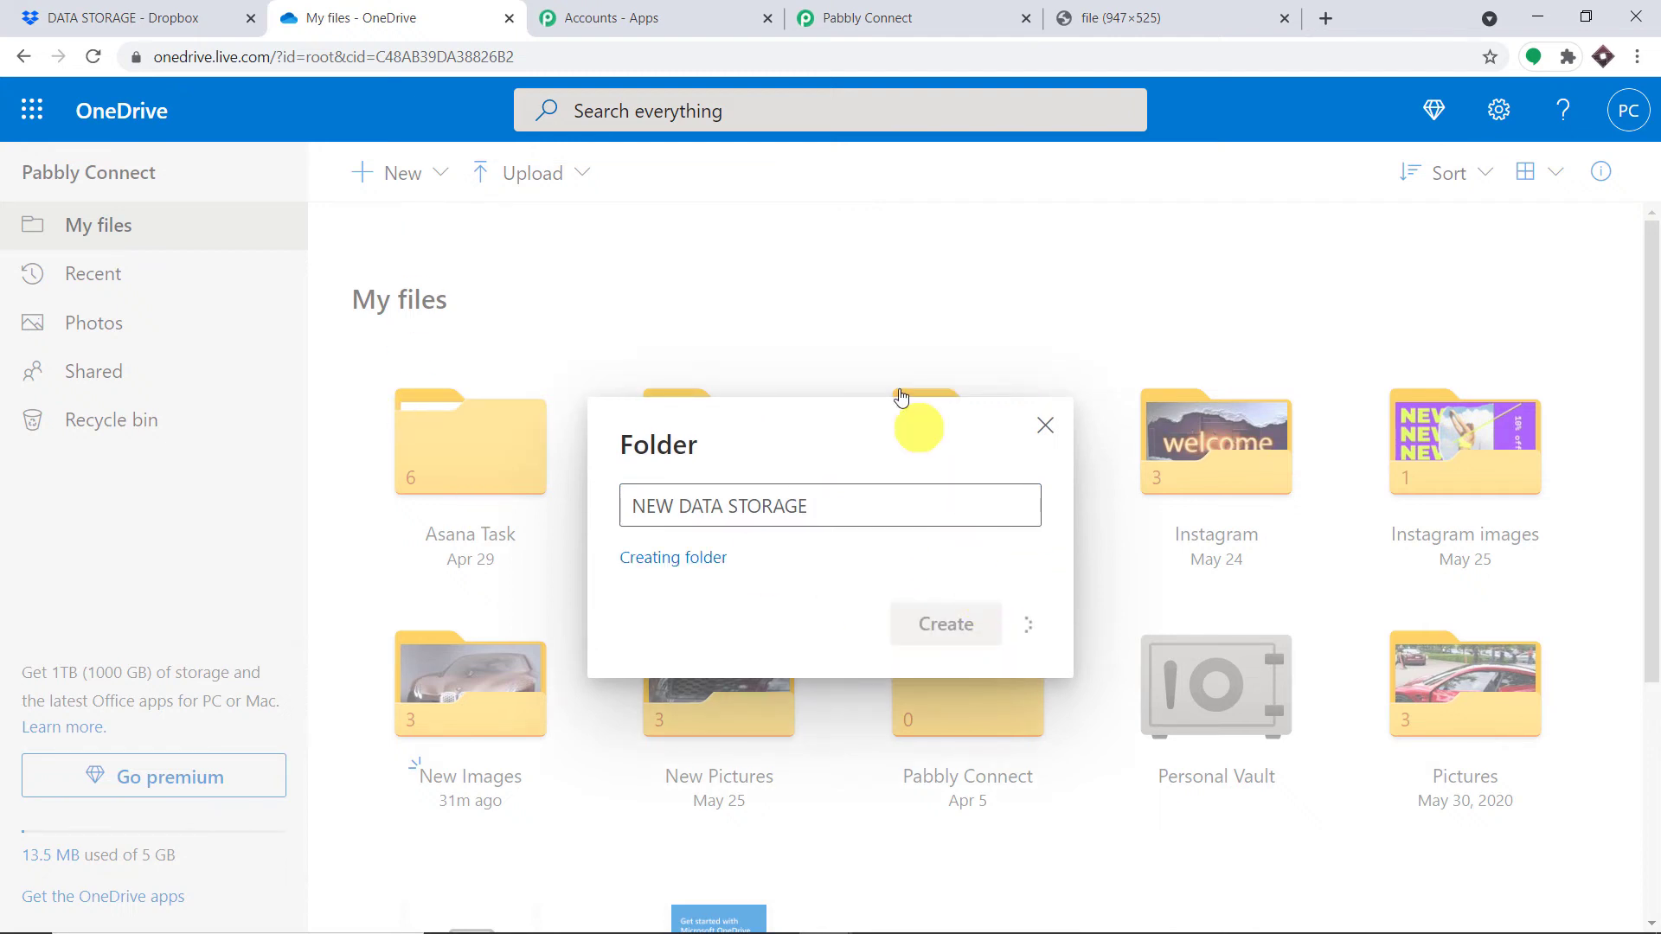
pyautogui.scroll(-1, 458, 606)
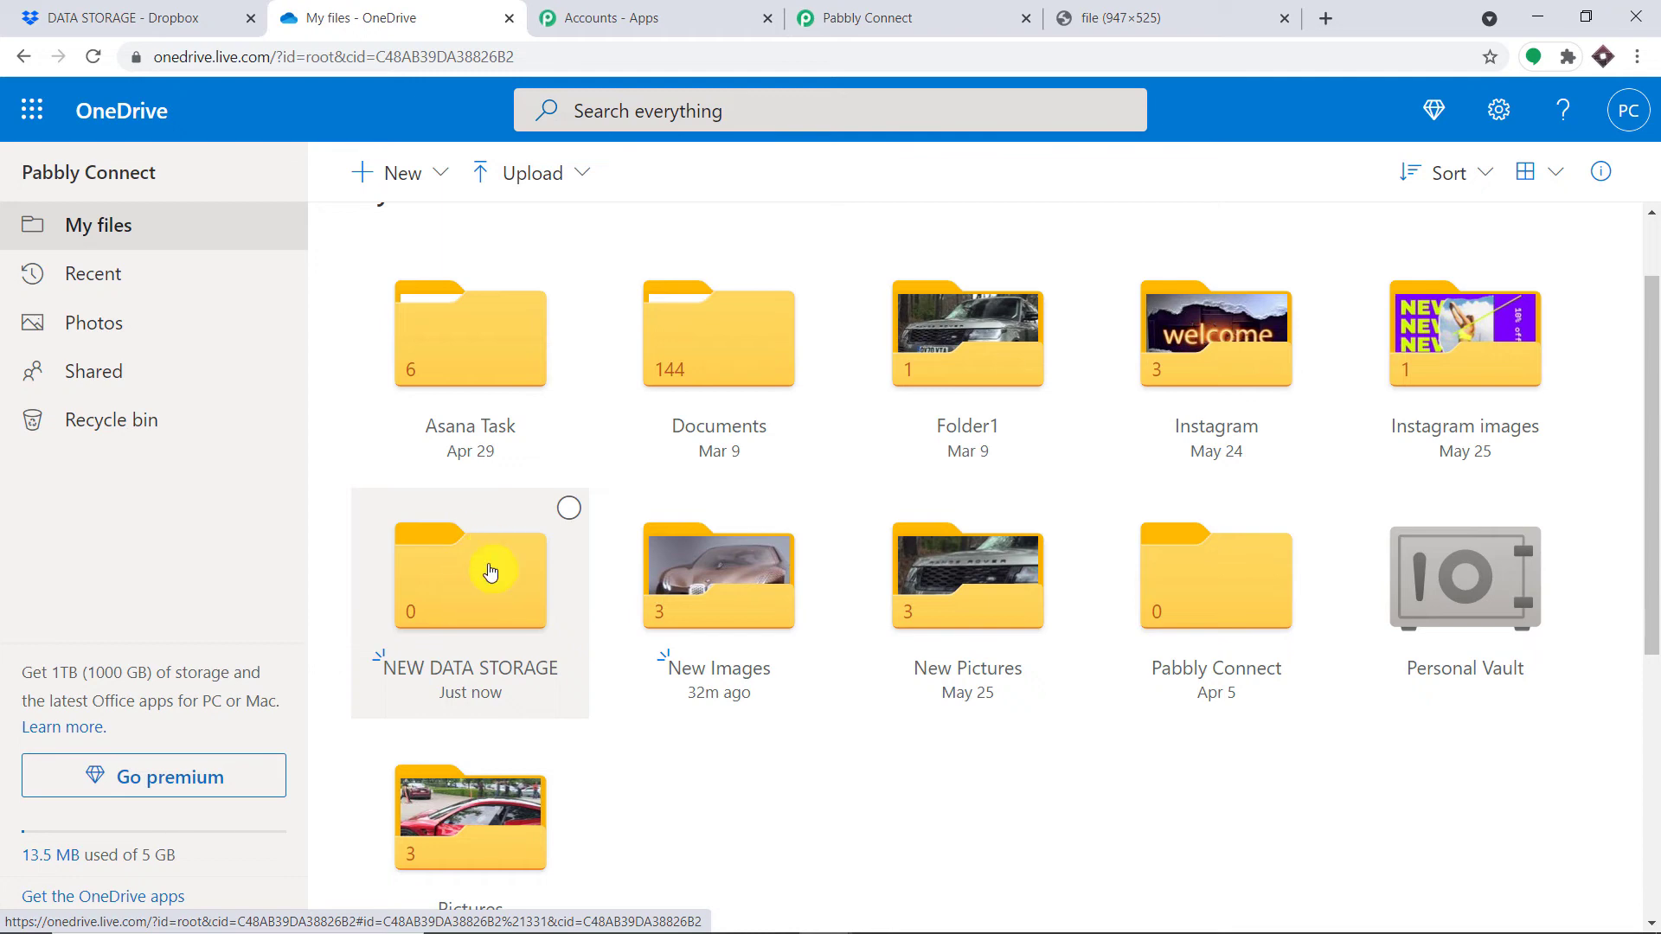
# Return to the Pabbly Connect workflow, refresh the action's Folder List and choose NEW DATA STORAGE
pyautogui.click(877, 16)
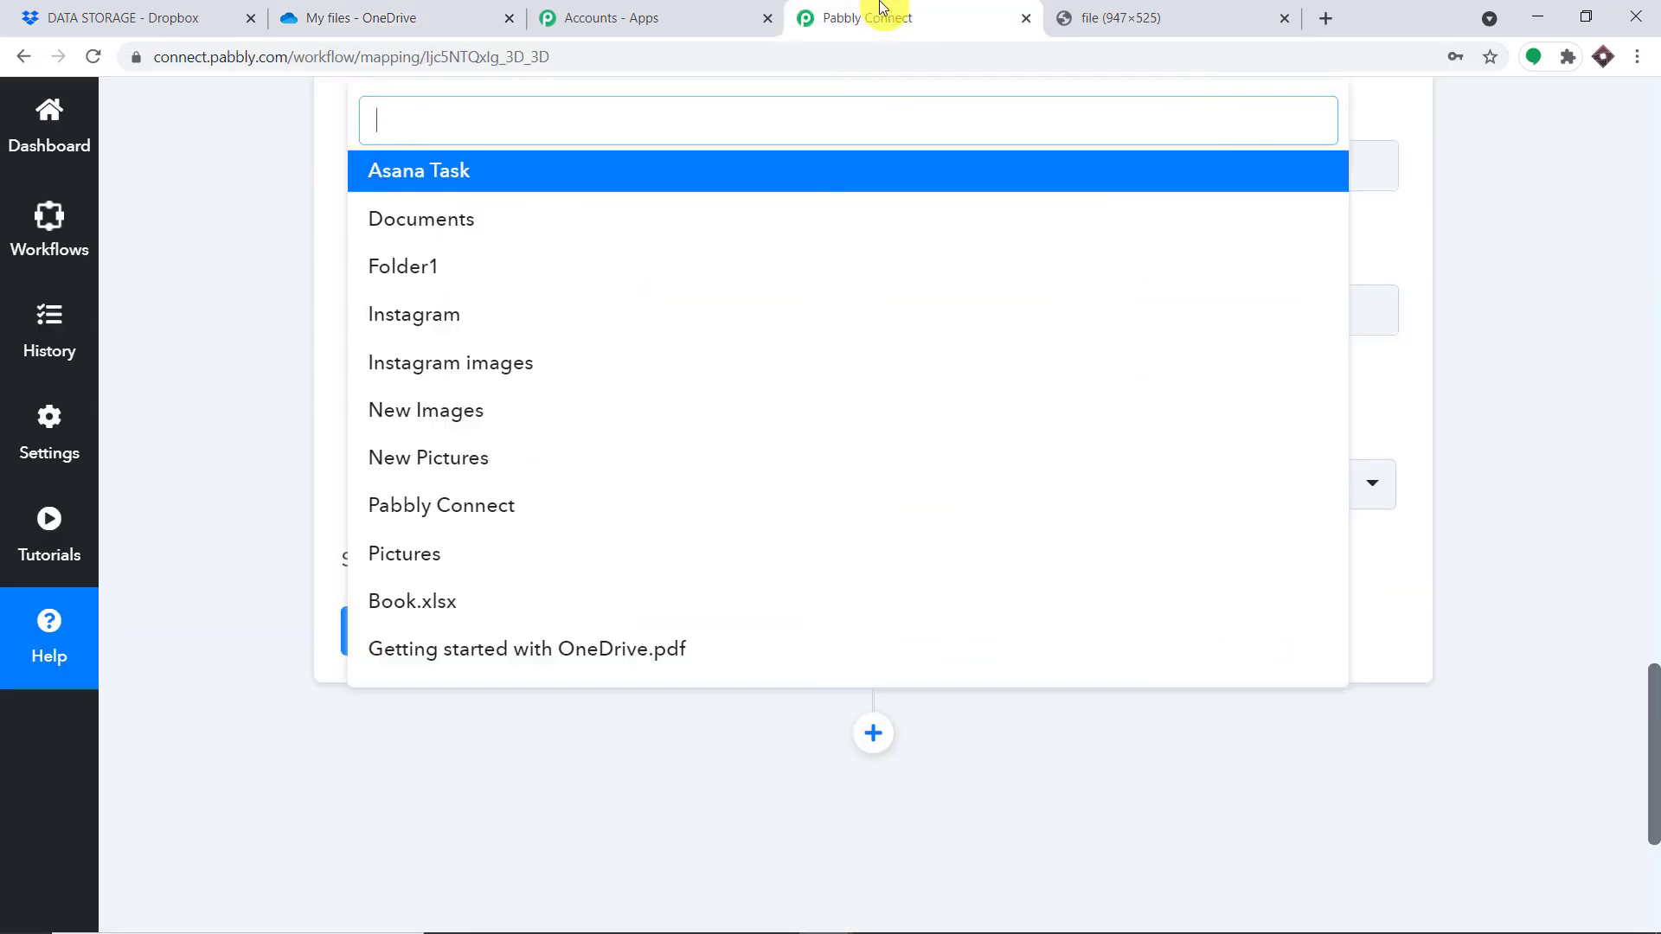
pyautogui.click(1428, 237)
pyautogui.scroll(3, 1431, 249)
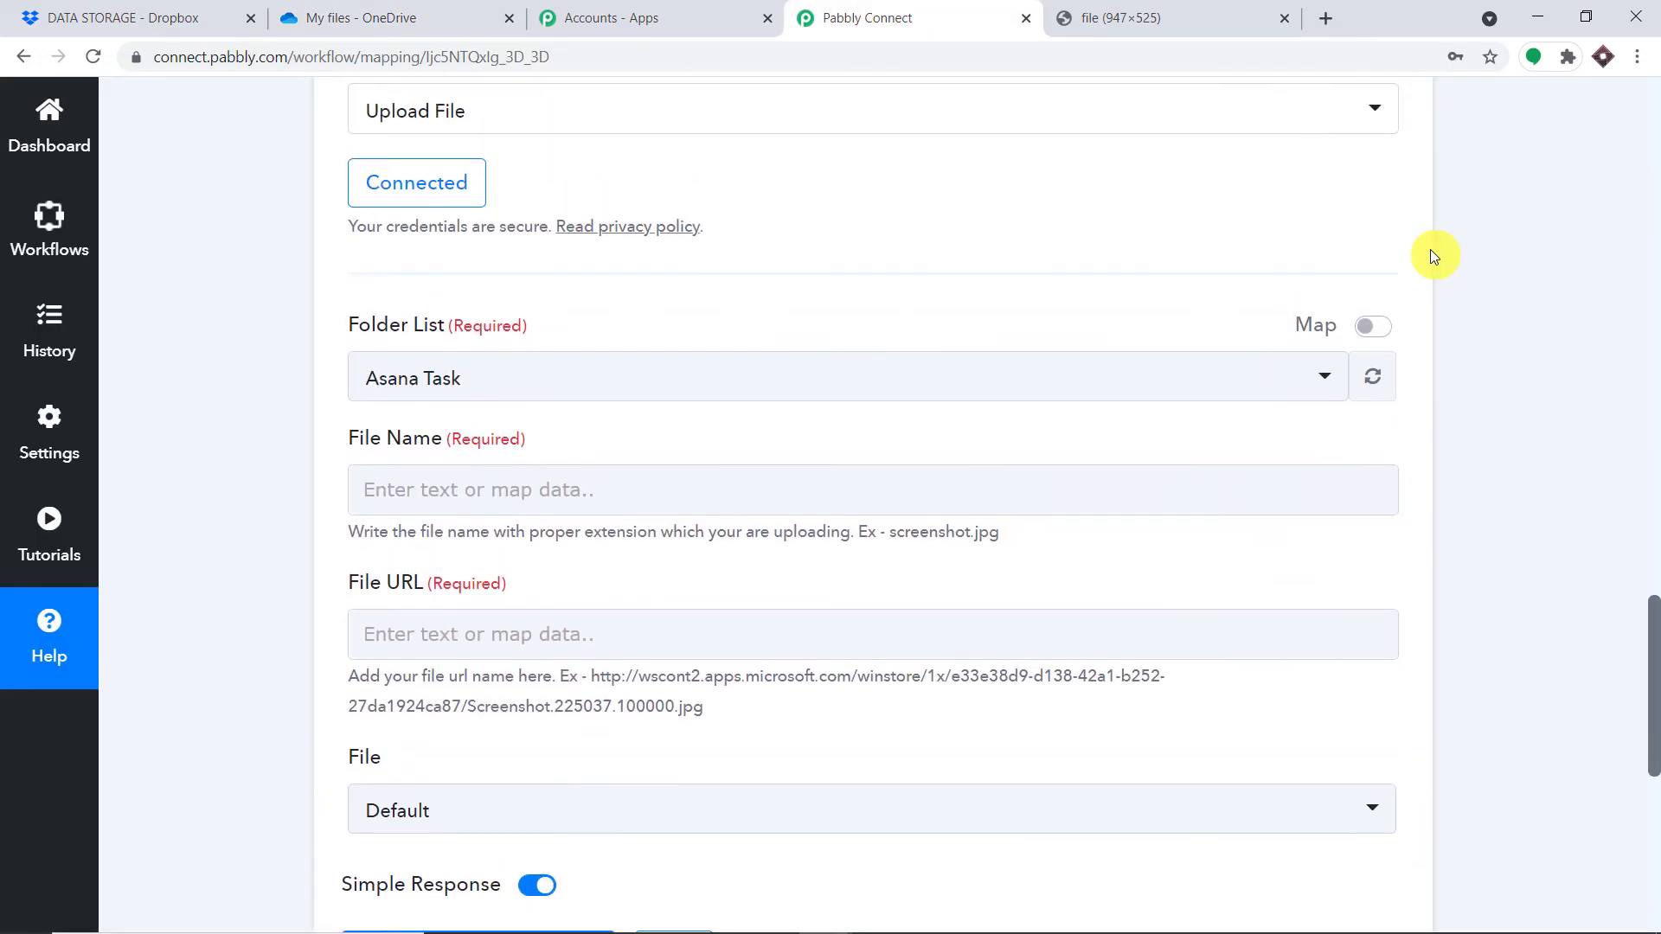
pyautogui.click(1379, 382)
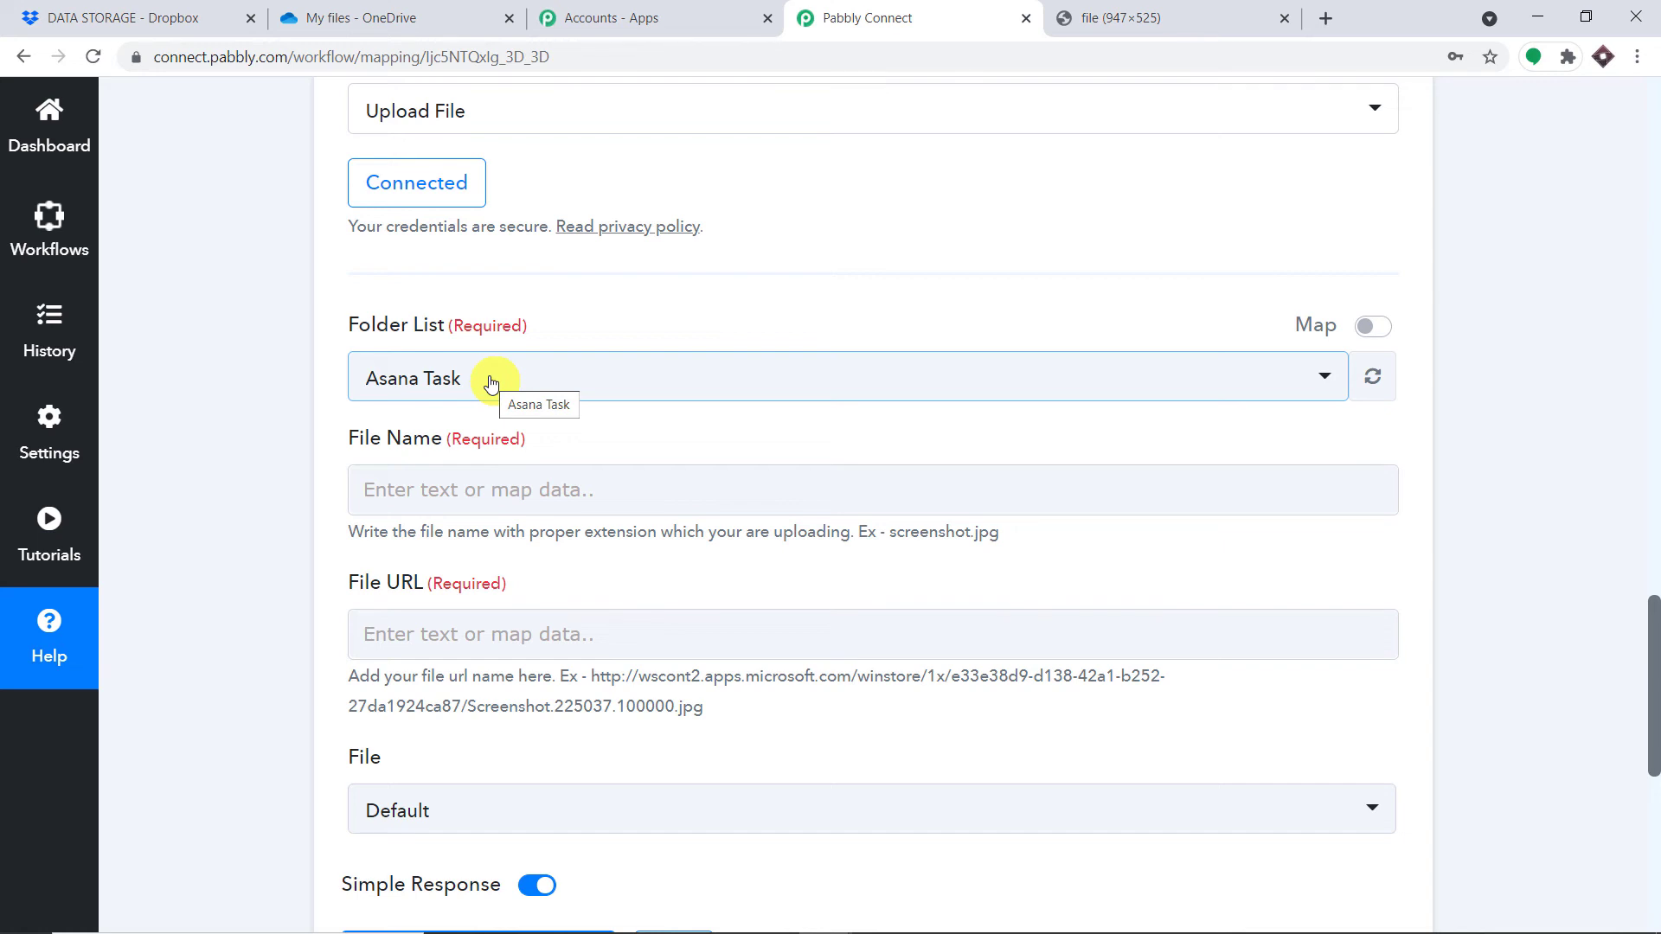
pyautogui.click(490, 383)
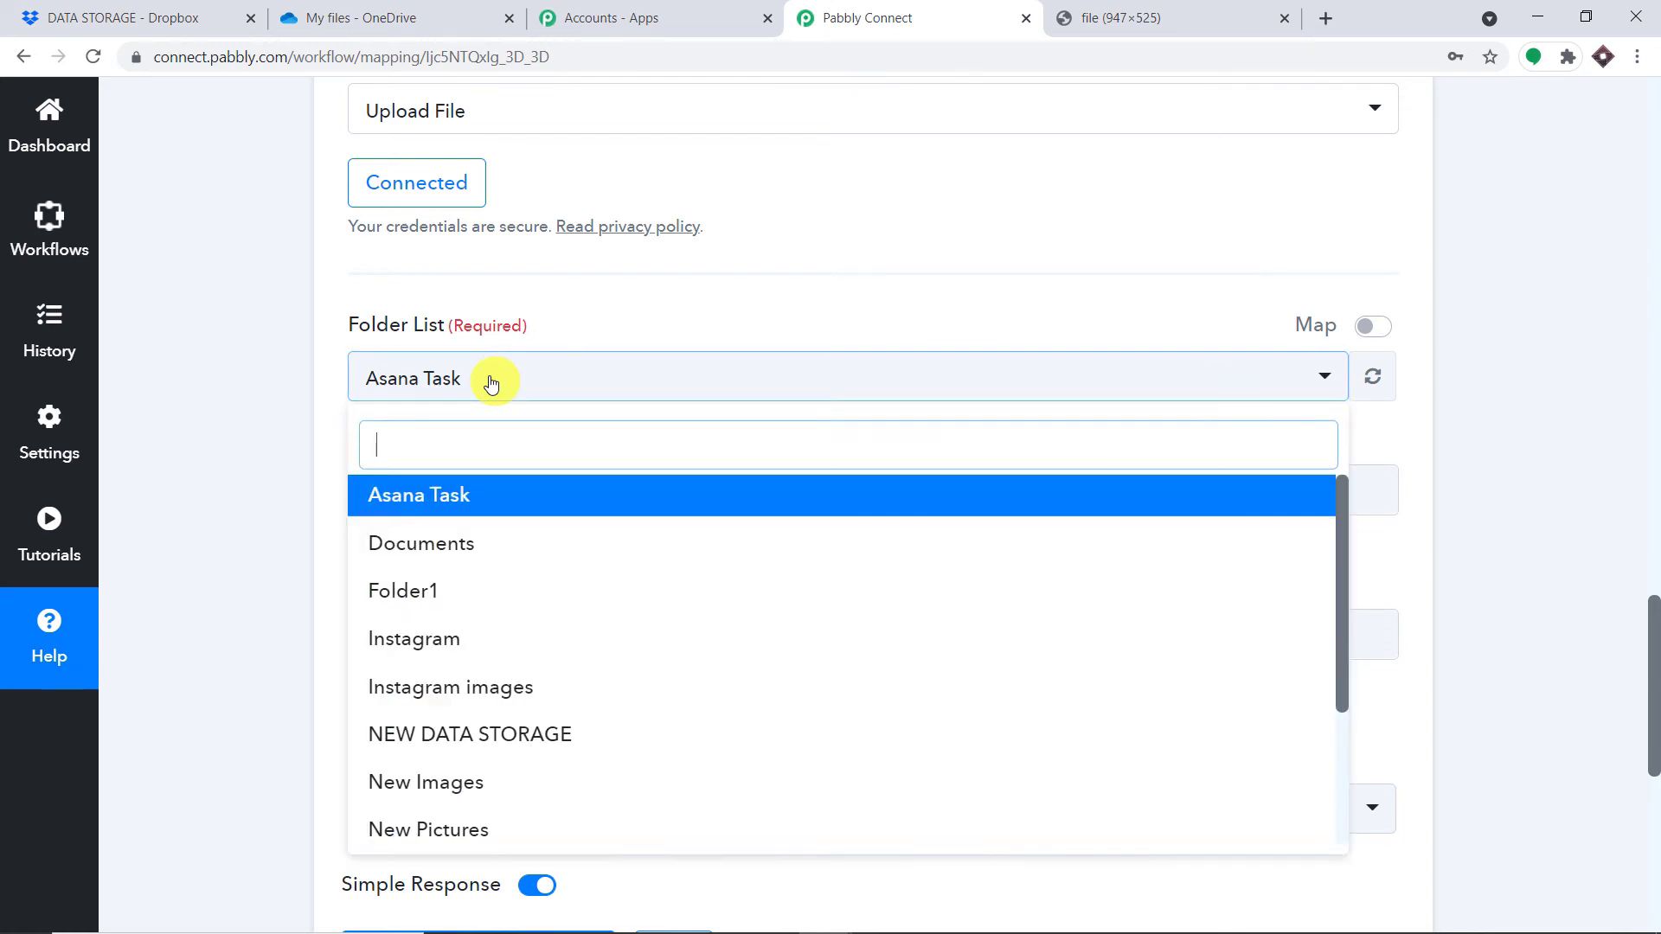
pyautogui.scroll(-2, 562, 606)
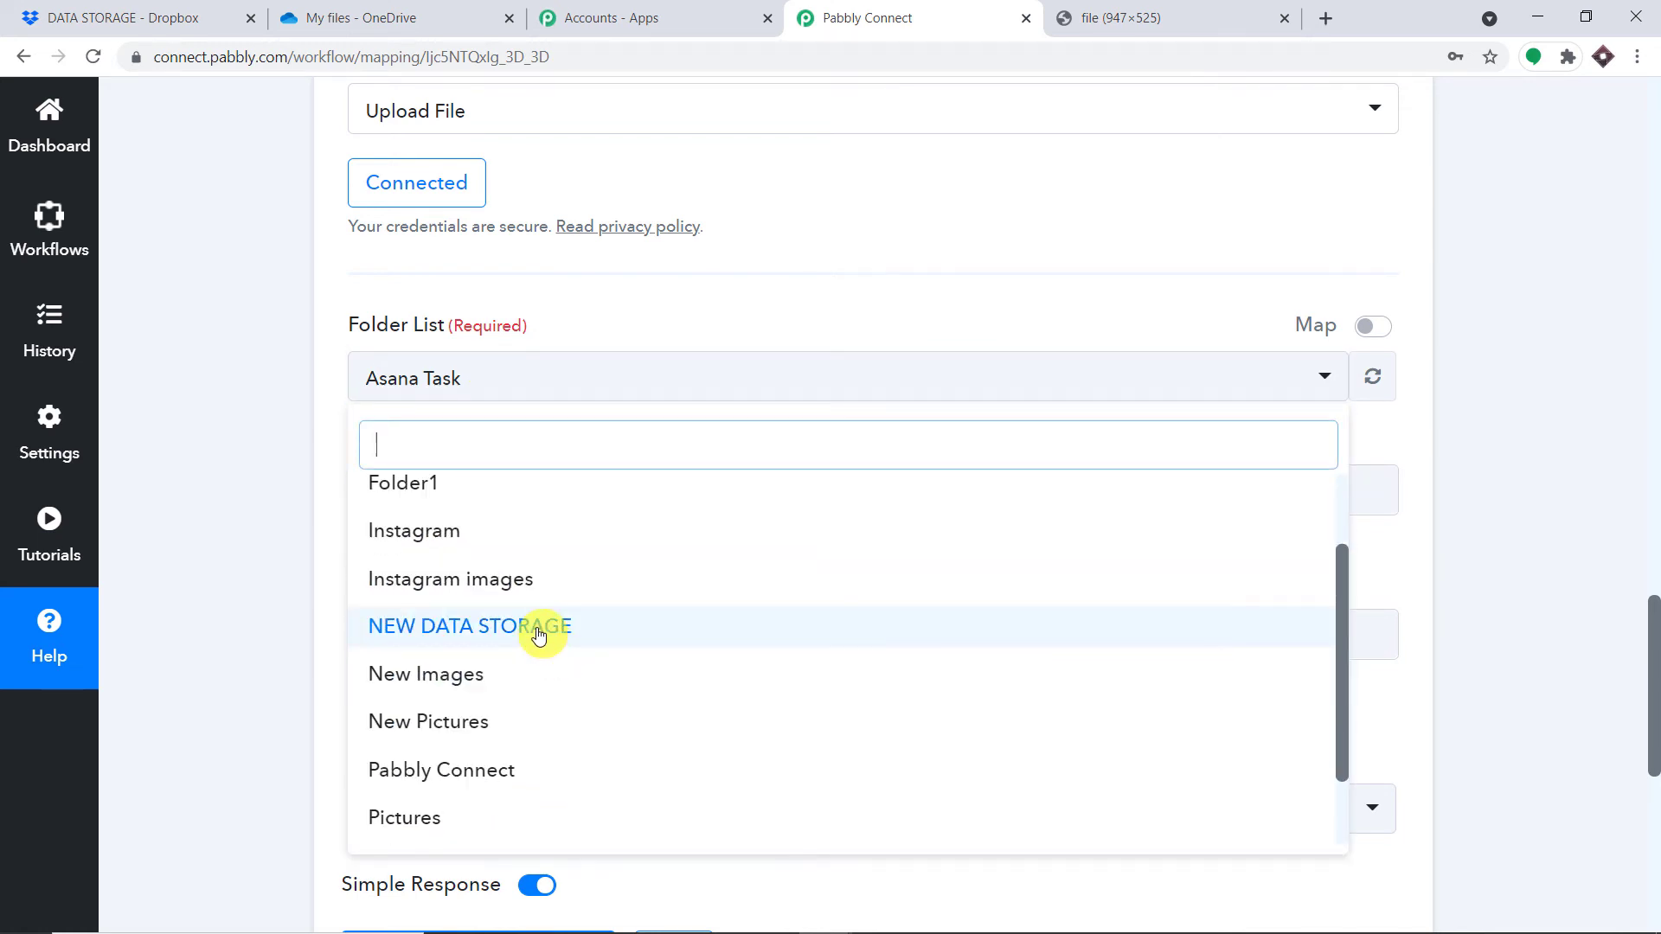
pyautogui.click(538, 634)
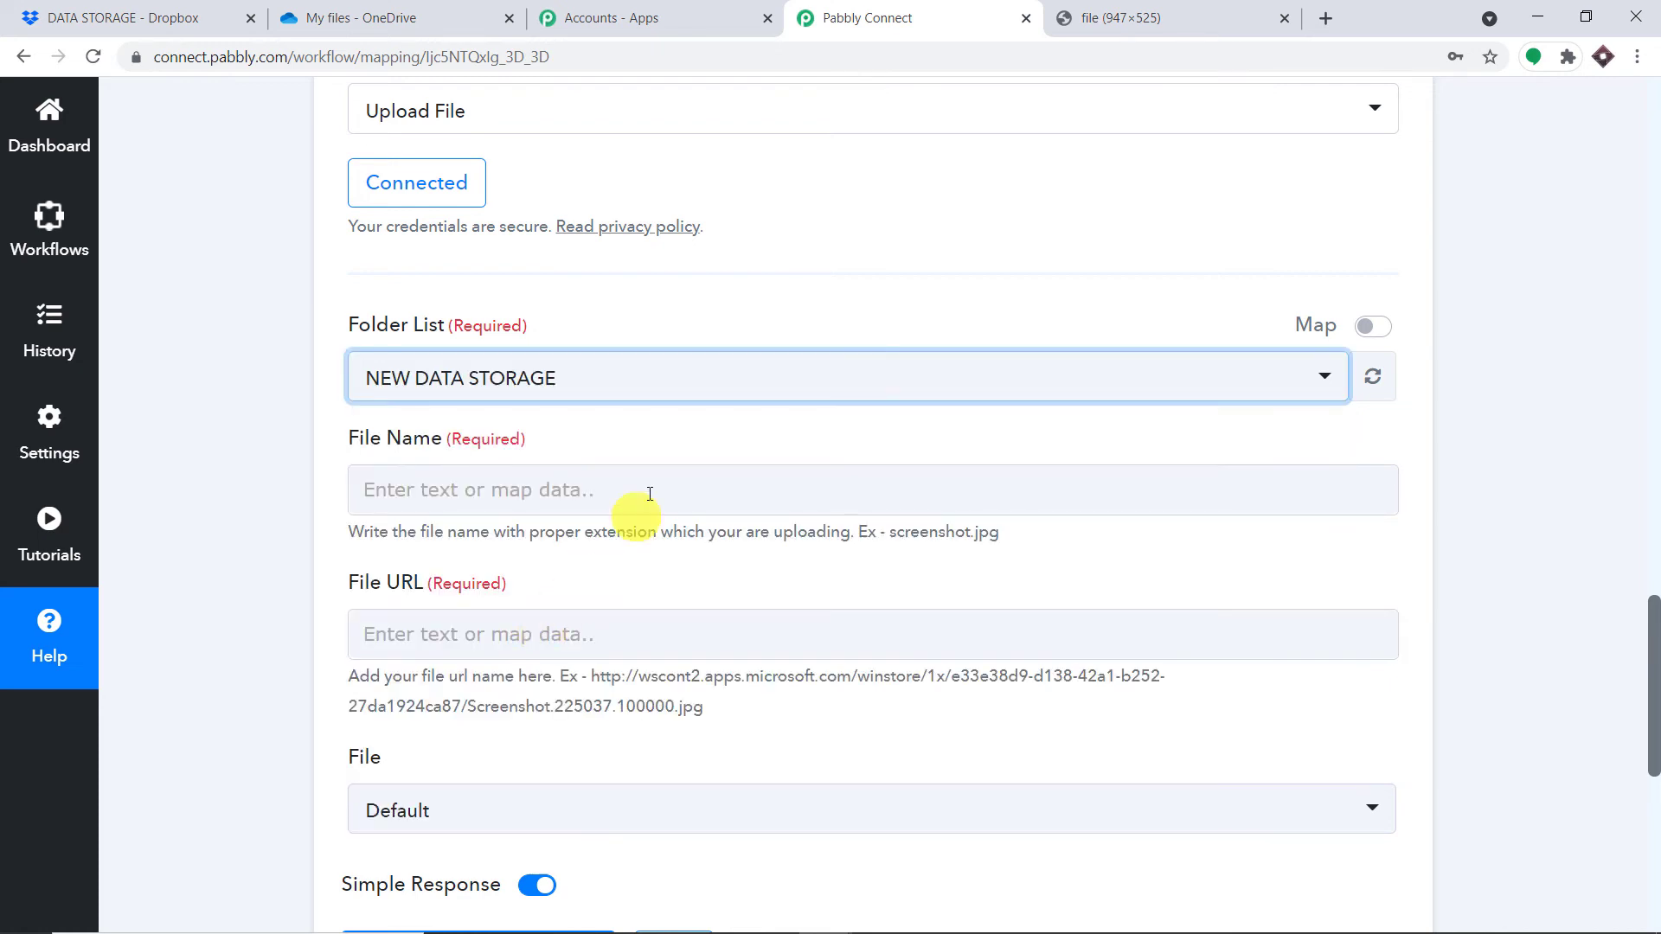
# Check the Res1 Name value in the Dropbox trigger's response and map Res1 Name to the OneDrive action's File Name
pyautogui.scroll(-1, 735, 318)
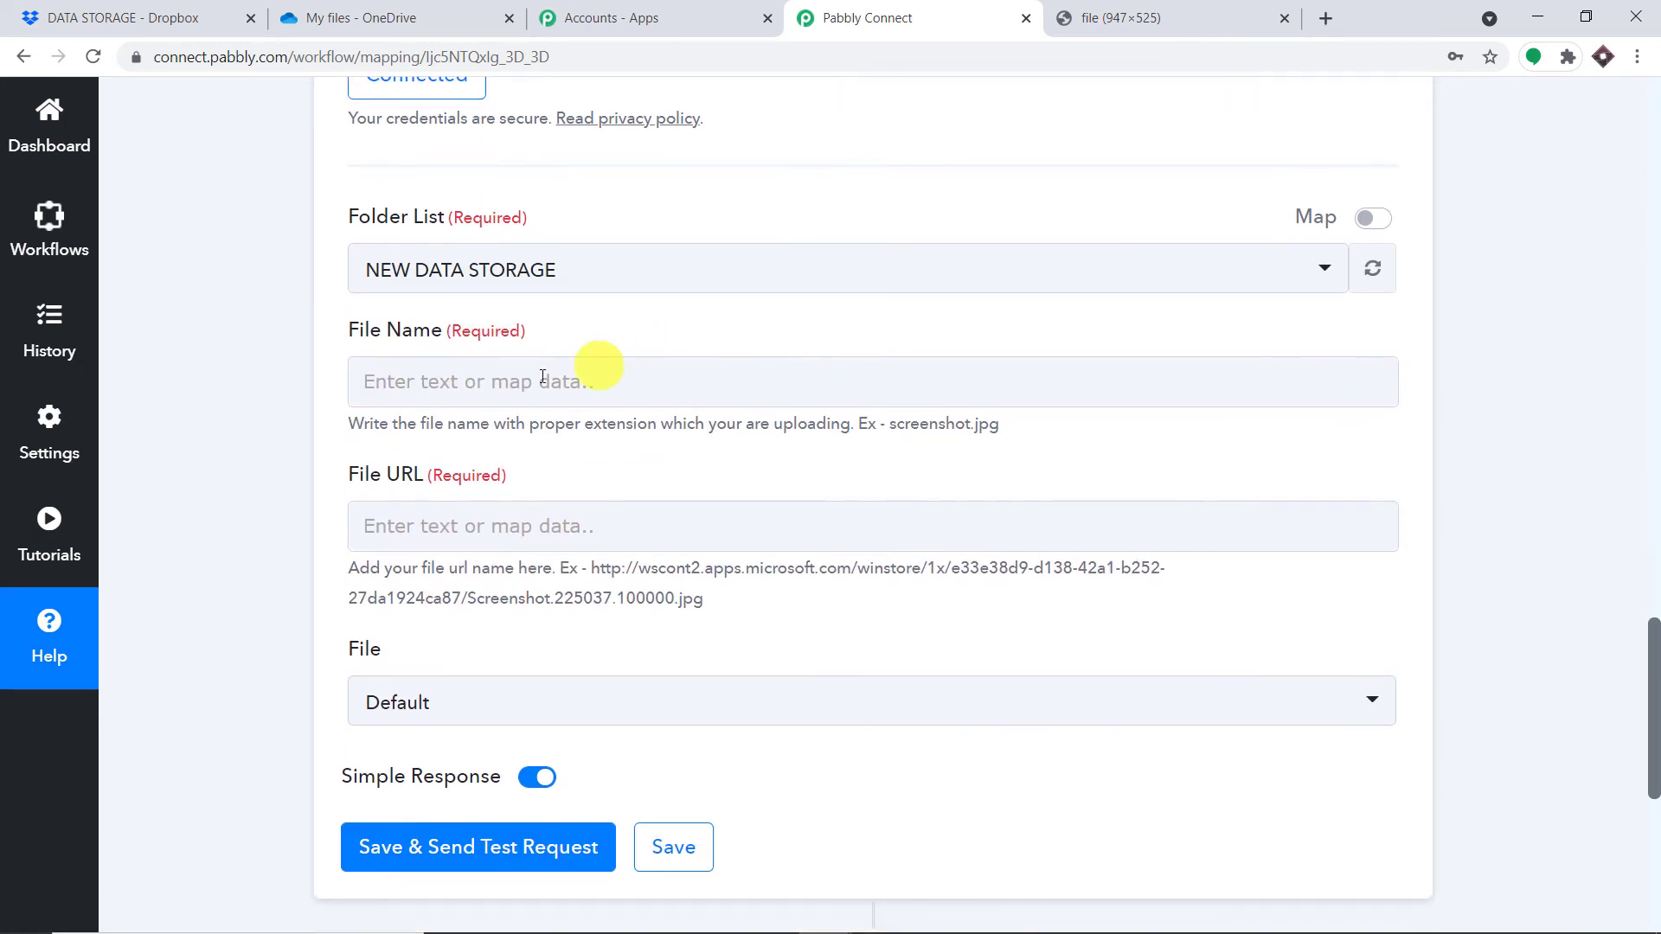
pyautogui.click(497, 393)
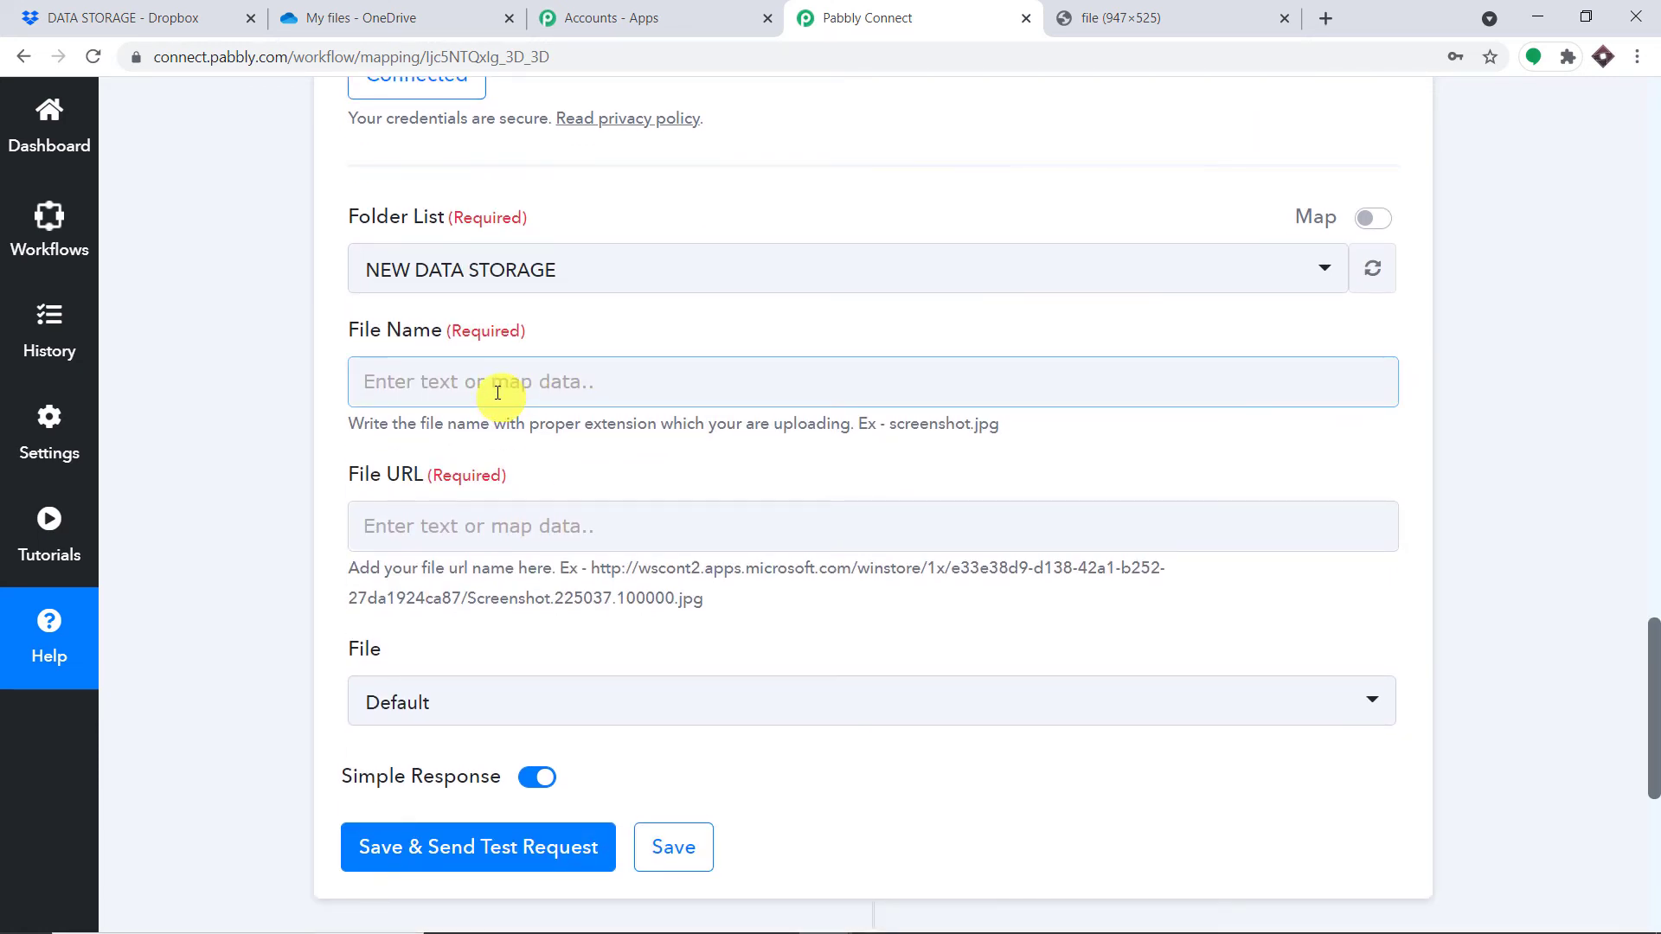
pyautogui.scroll(15, 497, 392)
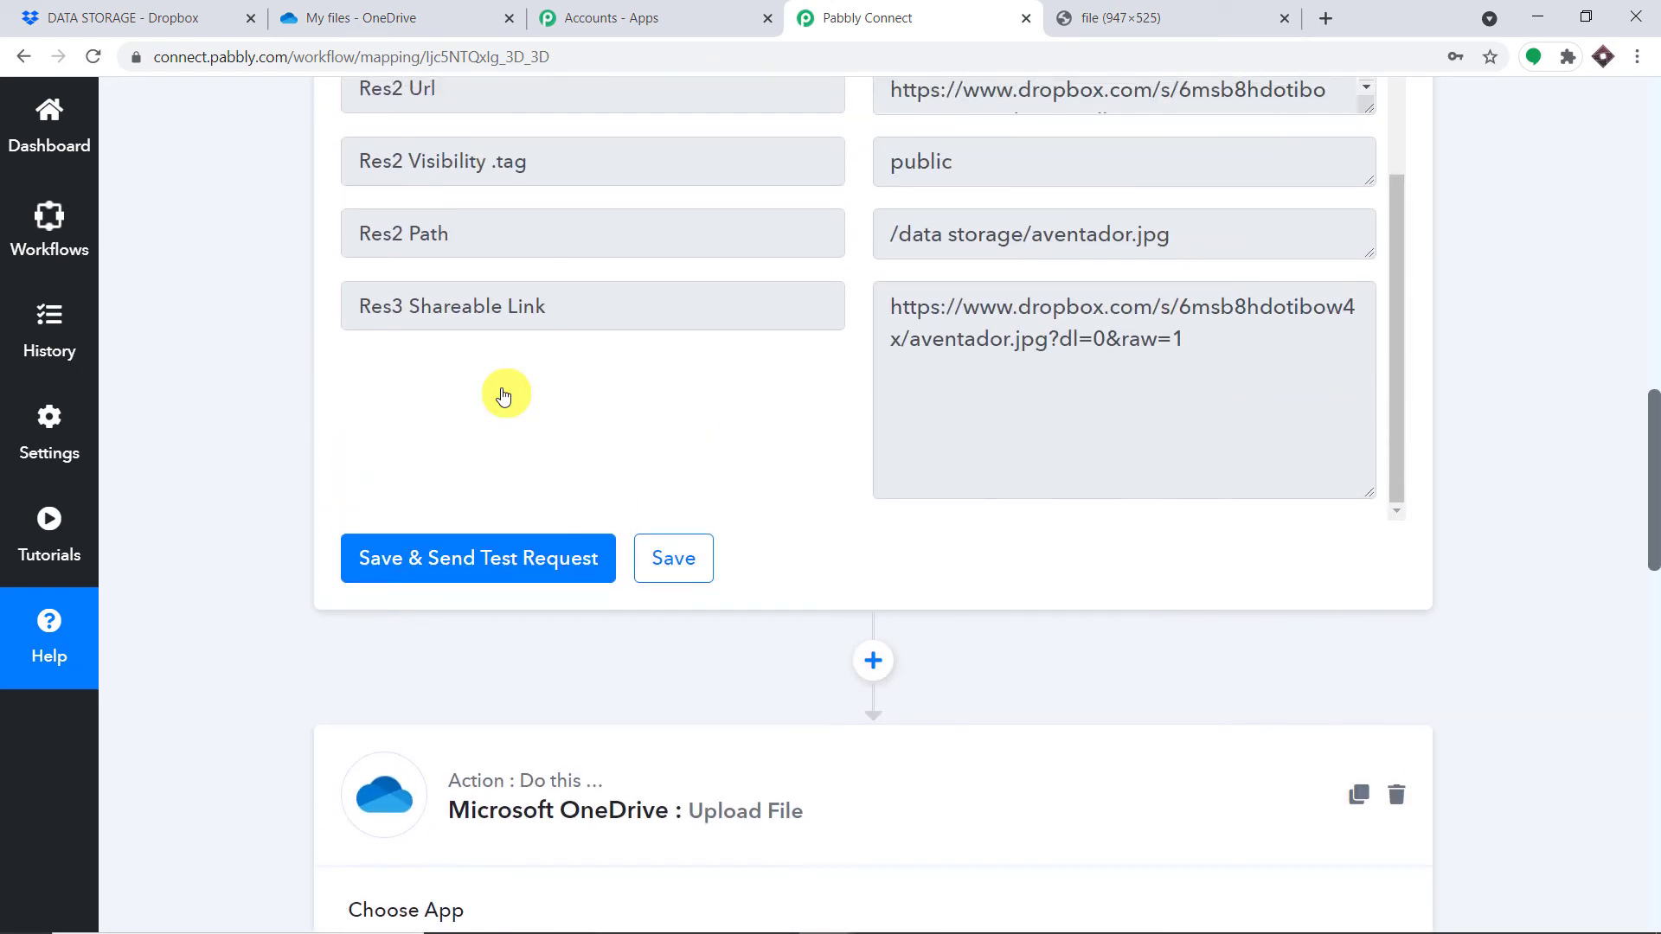
pyautogui.scroll(8, 769, 349)
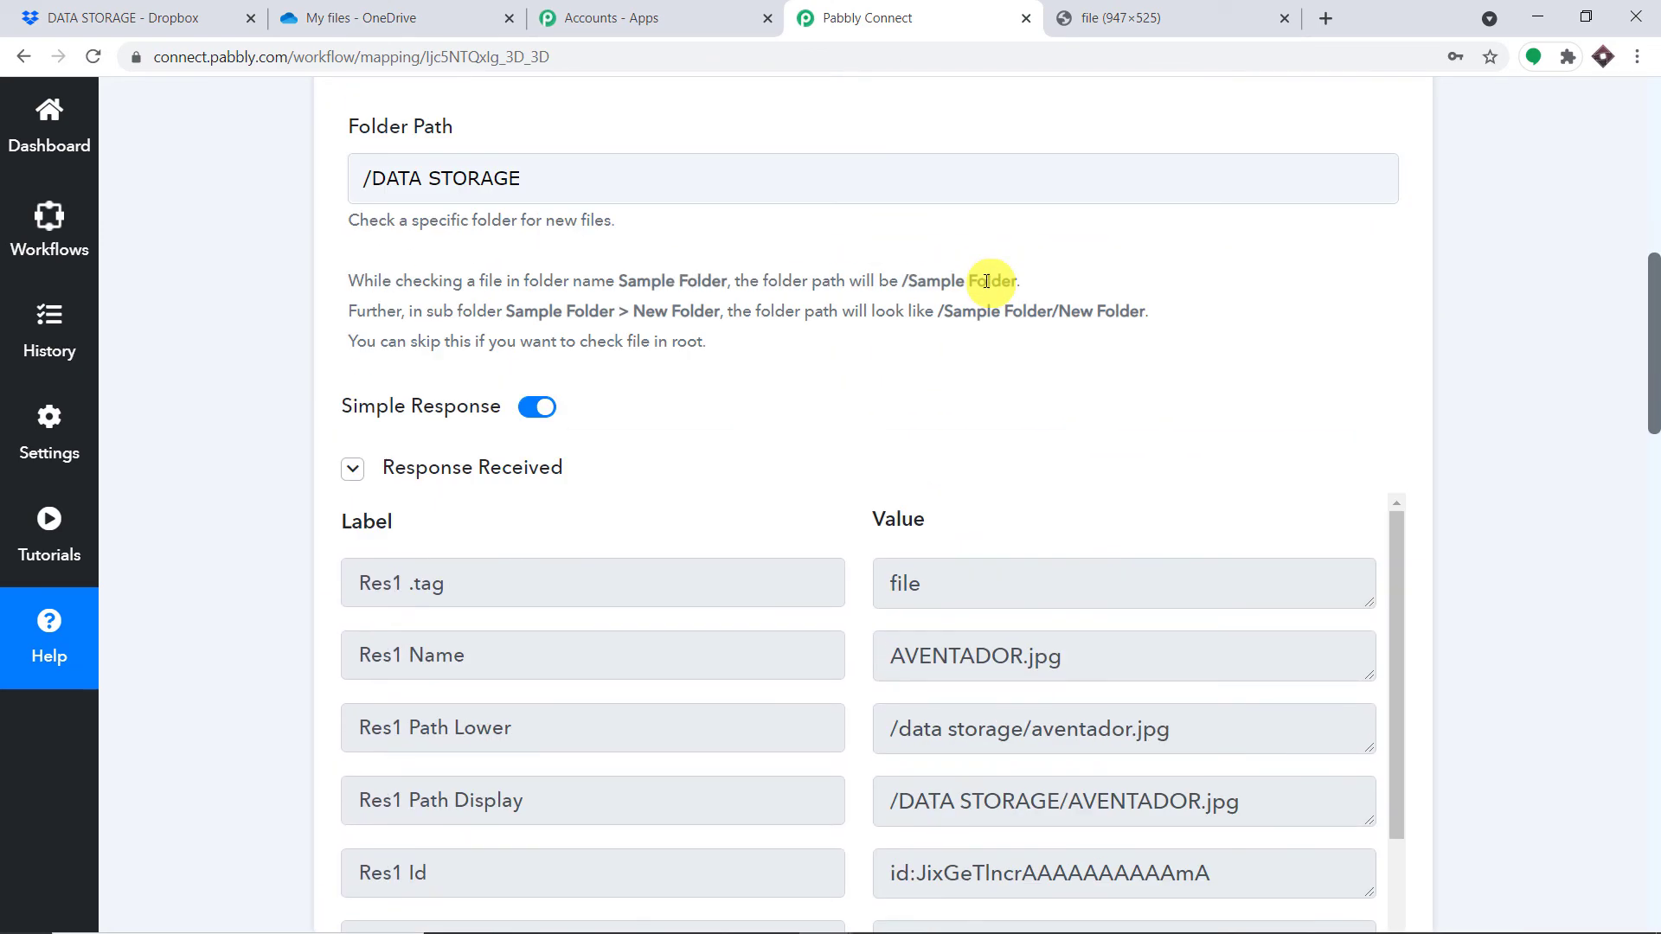
pyautogui.moveTo(1080, 656); pyautogui.dragTo(816, 656)
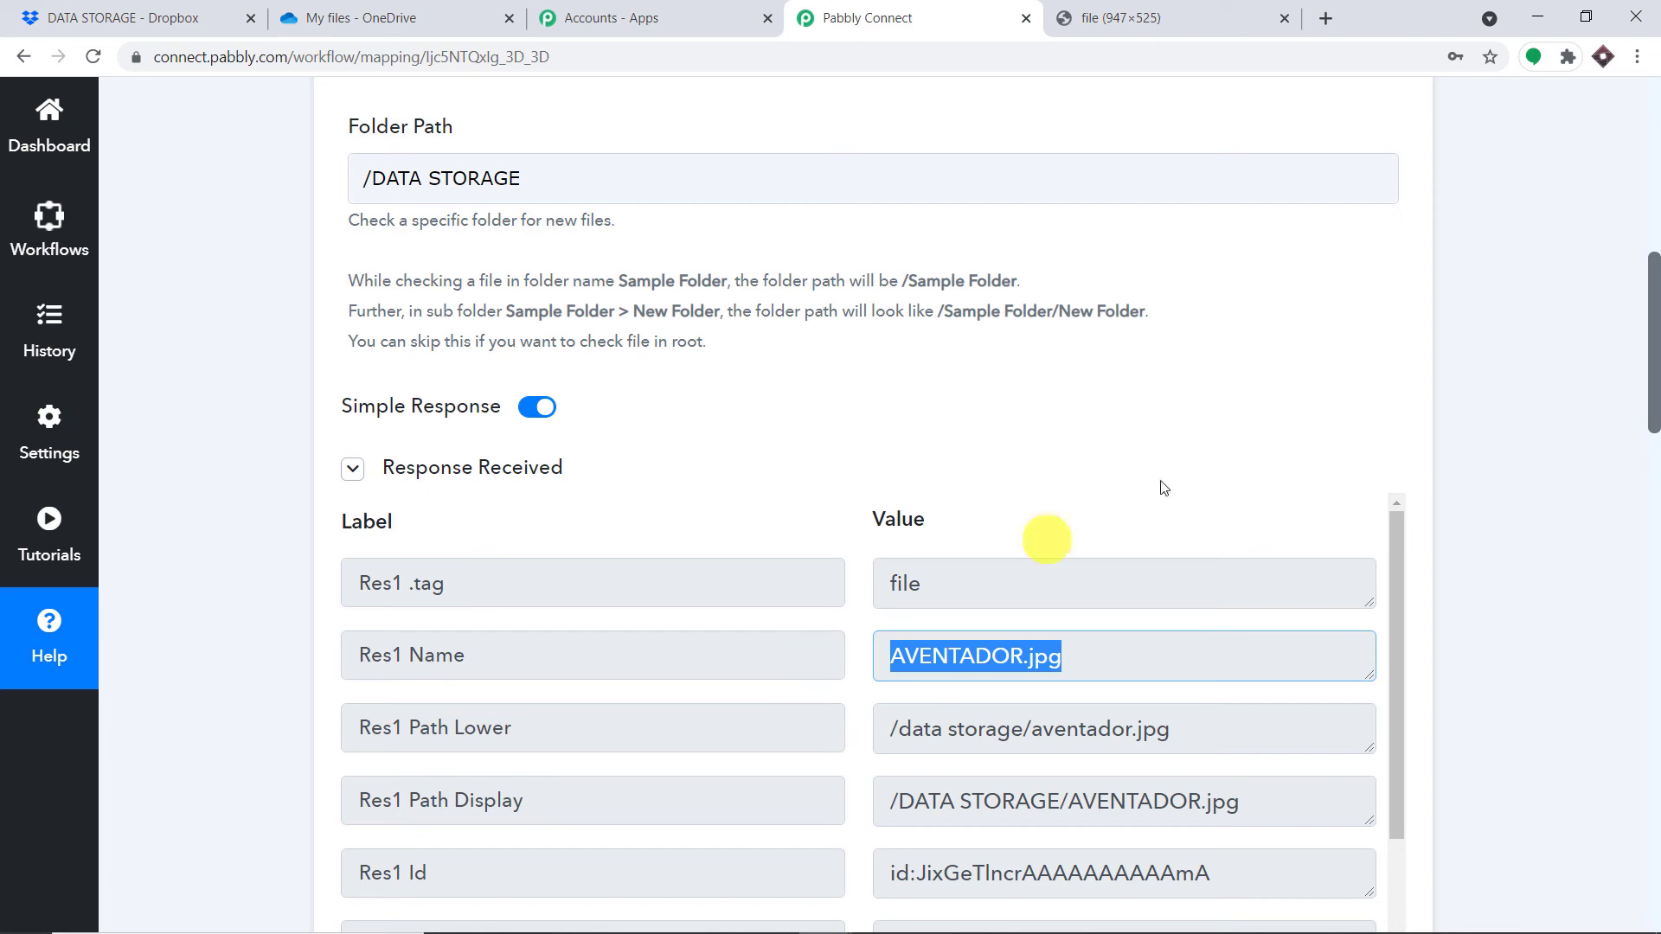
pyautogui.moveTo(1652, 298); pyautogui.dragTo(1652, 684)
pyautogui.click(550, 339)
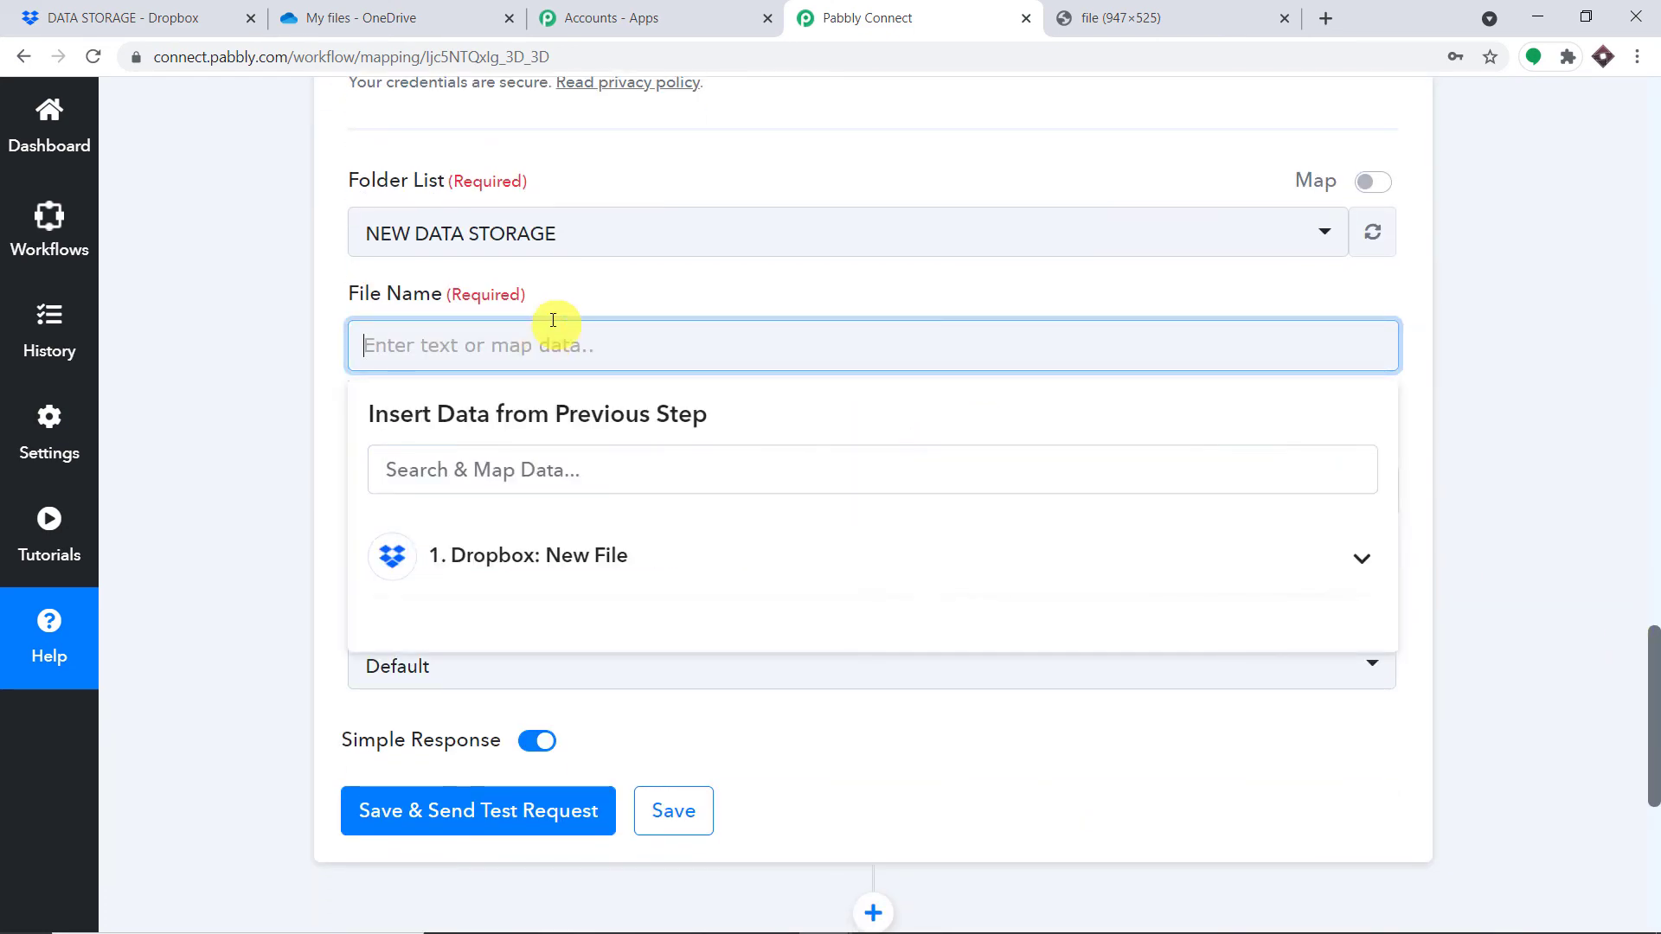
pyautogui.click(532, 554)
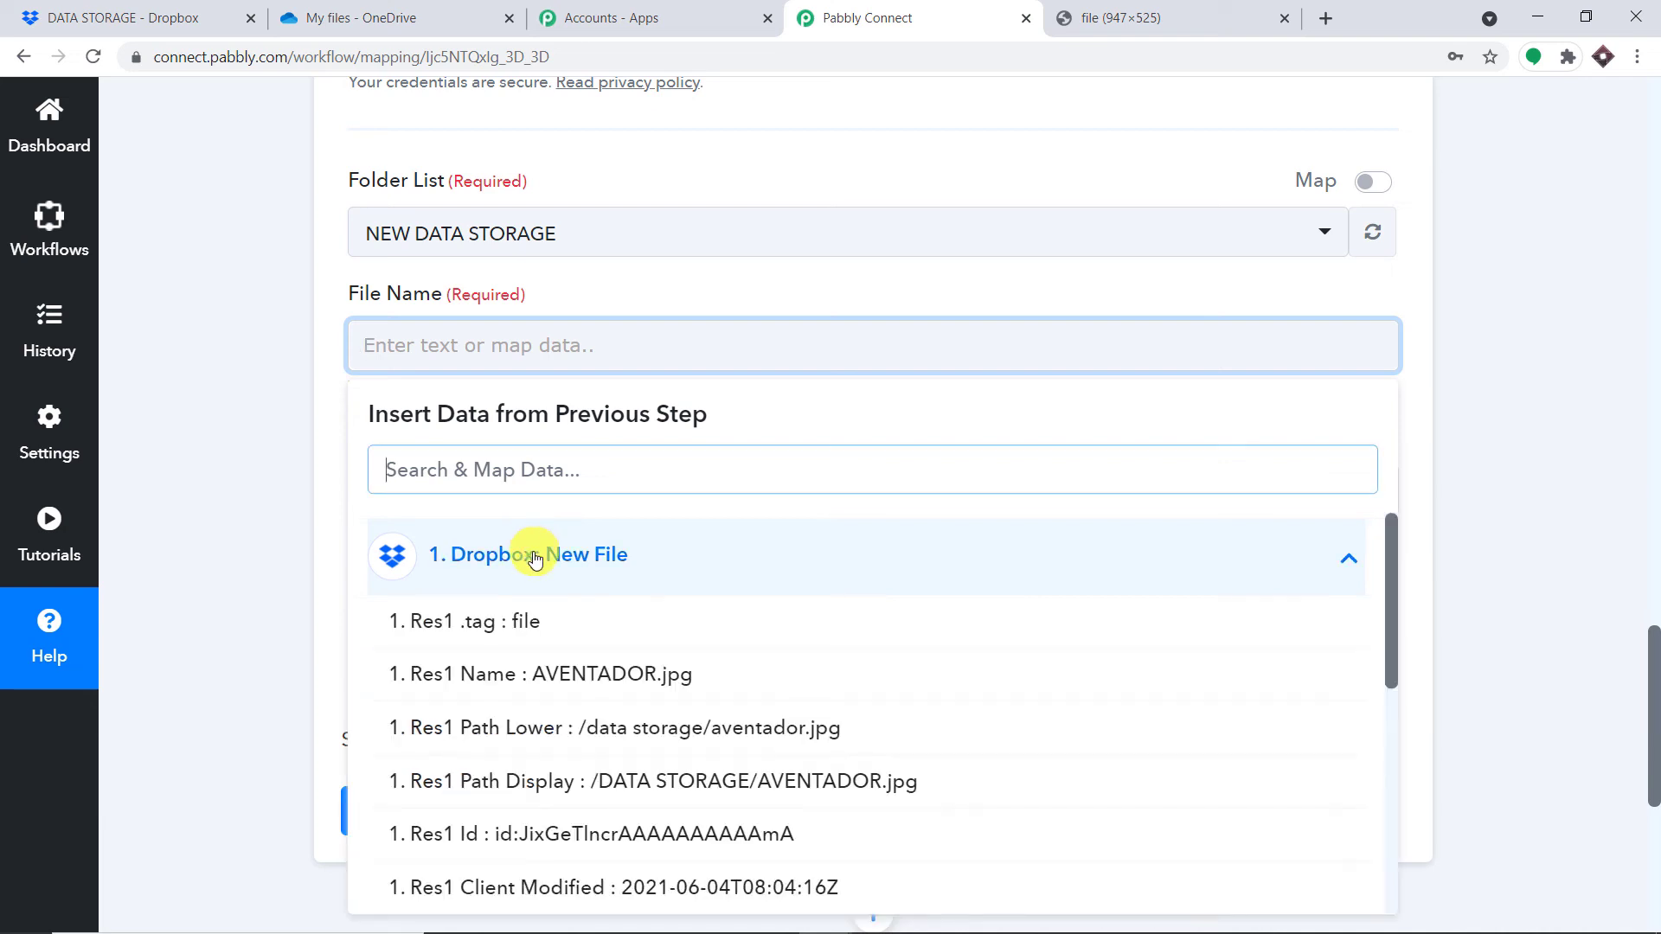
pyautogui.click(596, 673)
pyautogui.click(845, 174)
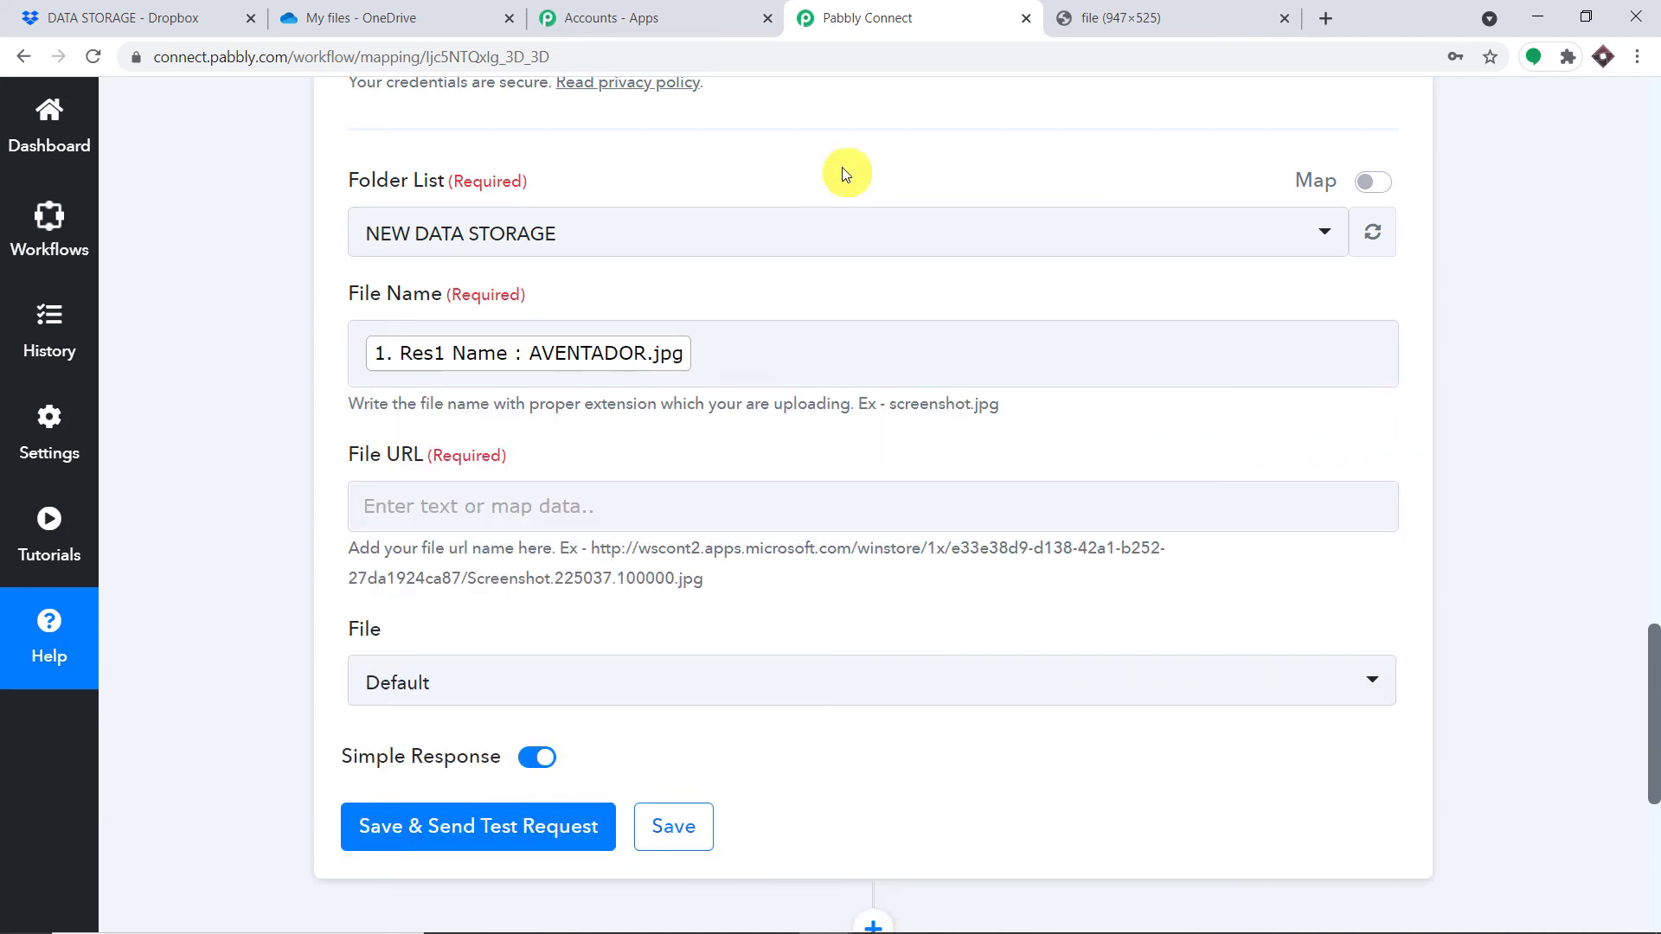
pyautogui.scroll(-3, 845, 174)
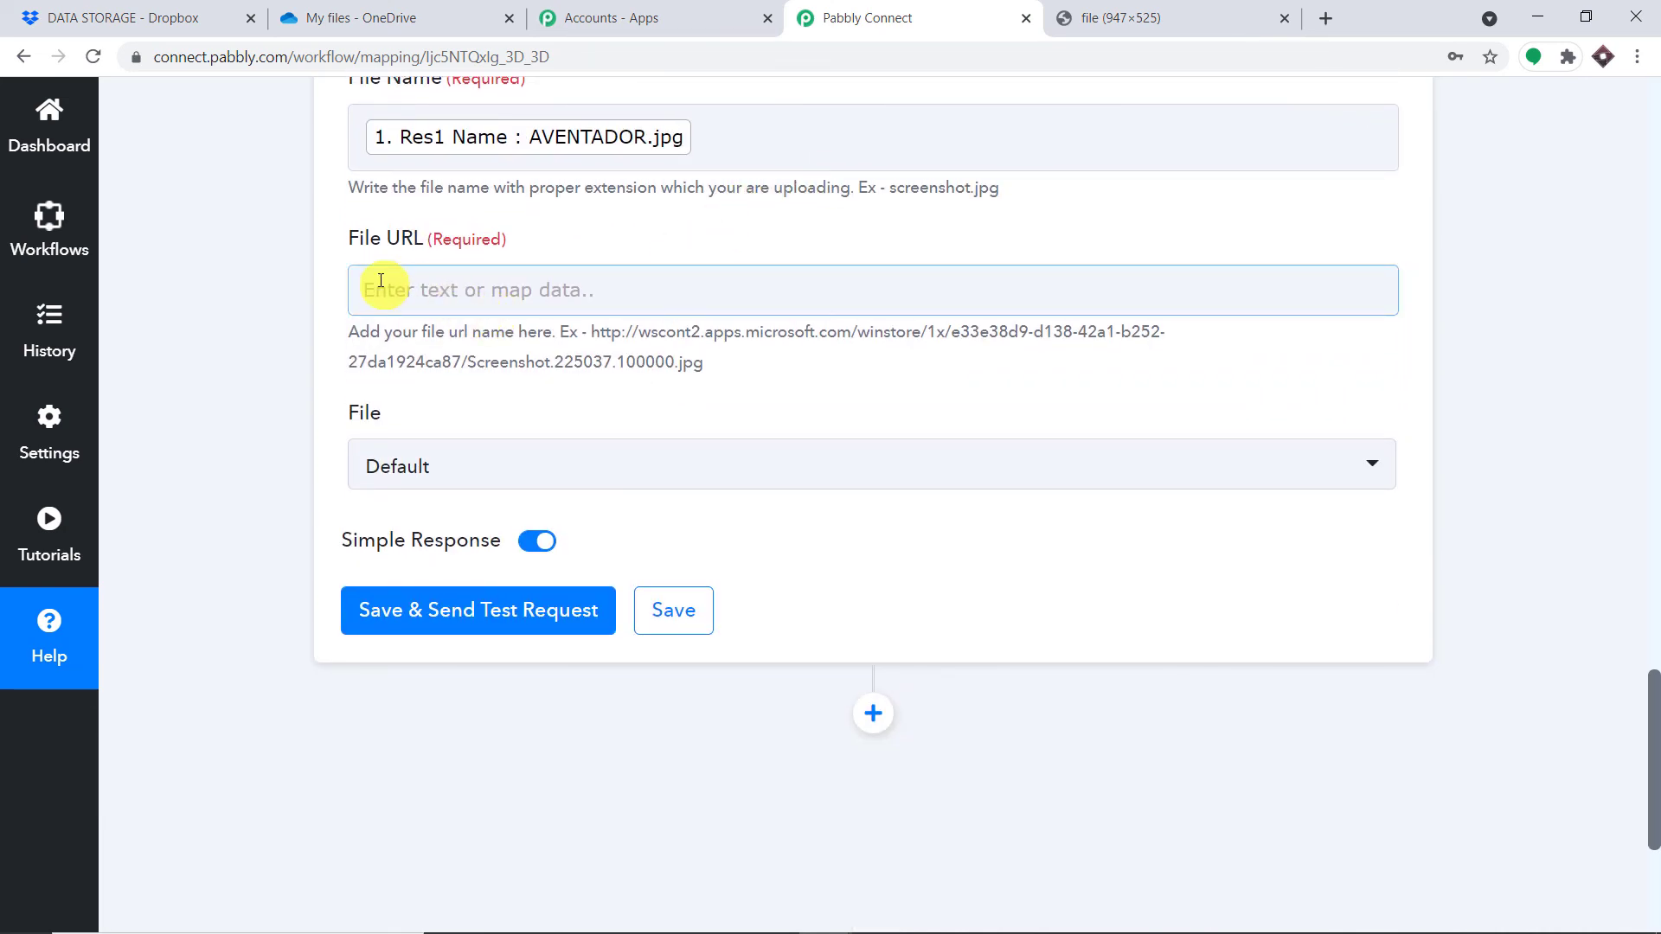
# Check the opened image's address, return to the workflow and locate Res3 Shareable Link in the Dropbox trigger's response
pyautogui.click(1168, 26)
pyautogui.click(637, 52)
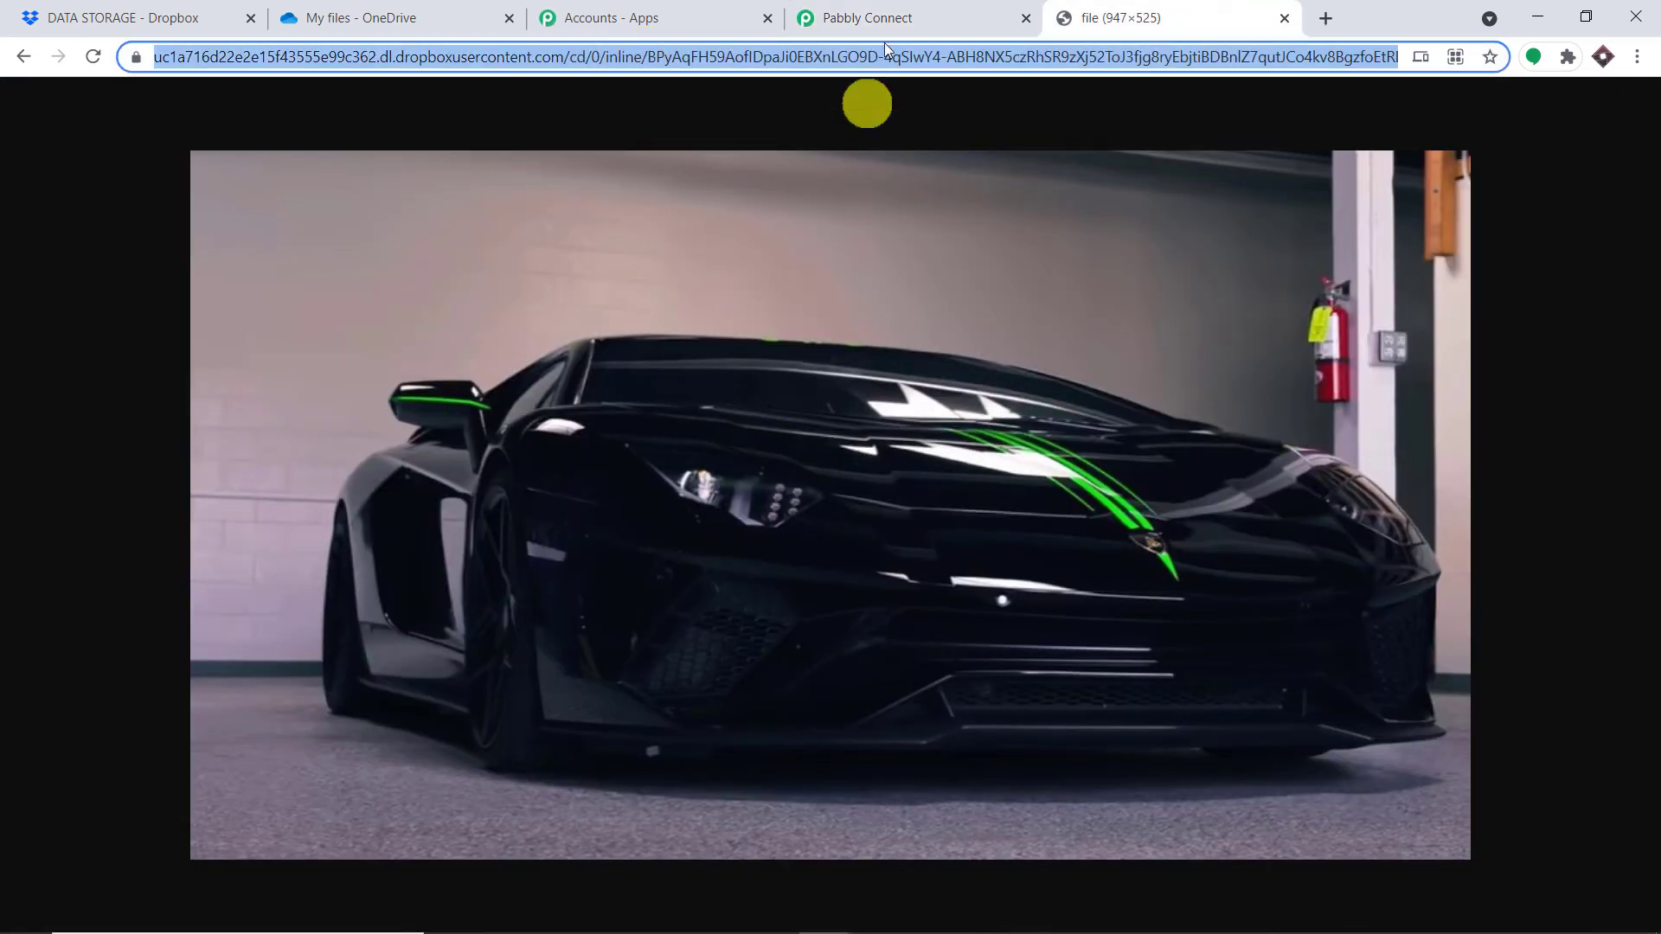
pyautogui.click(891, 14)
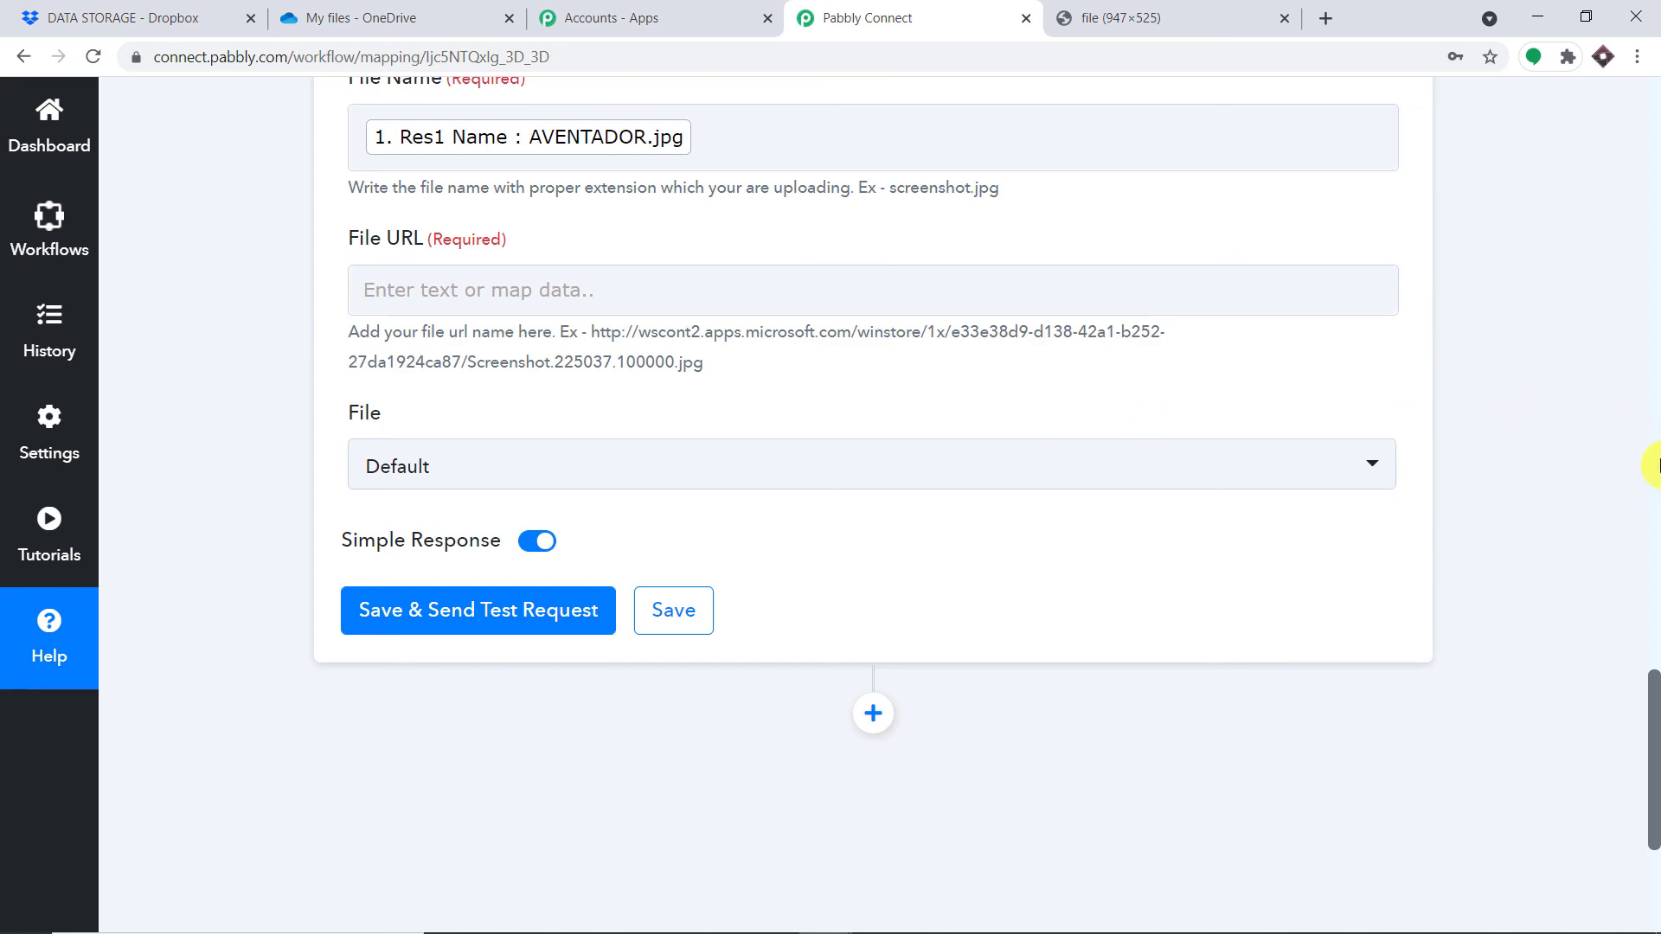
pyautogui.click(1654, 363)
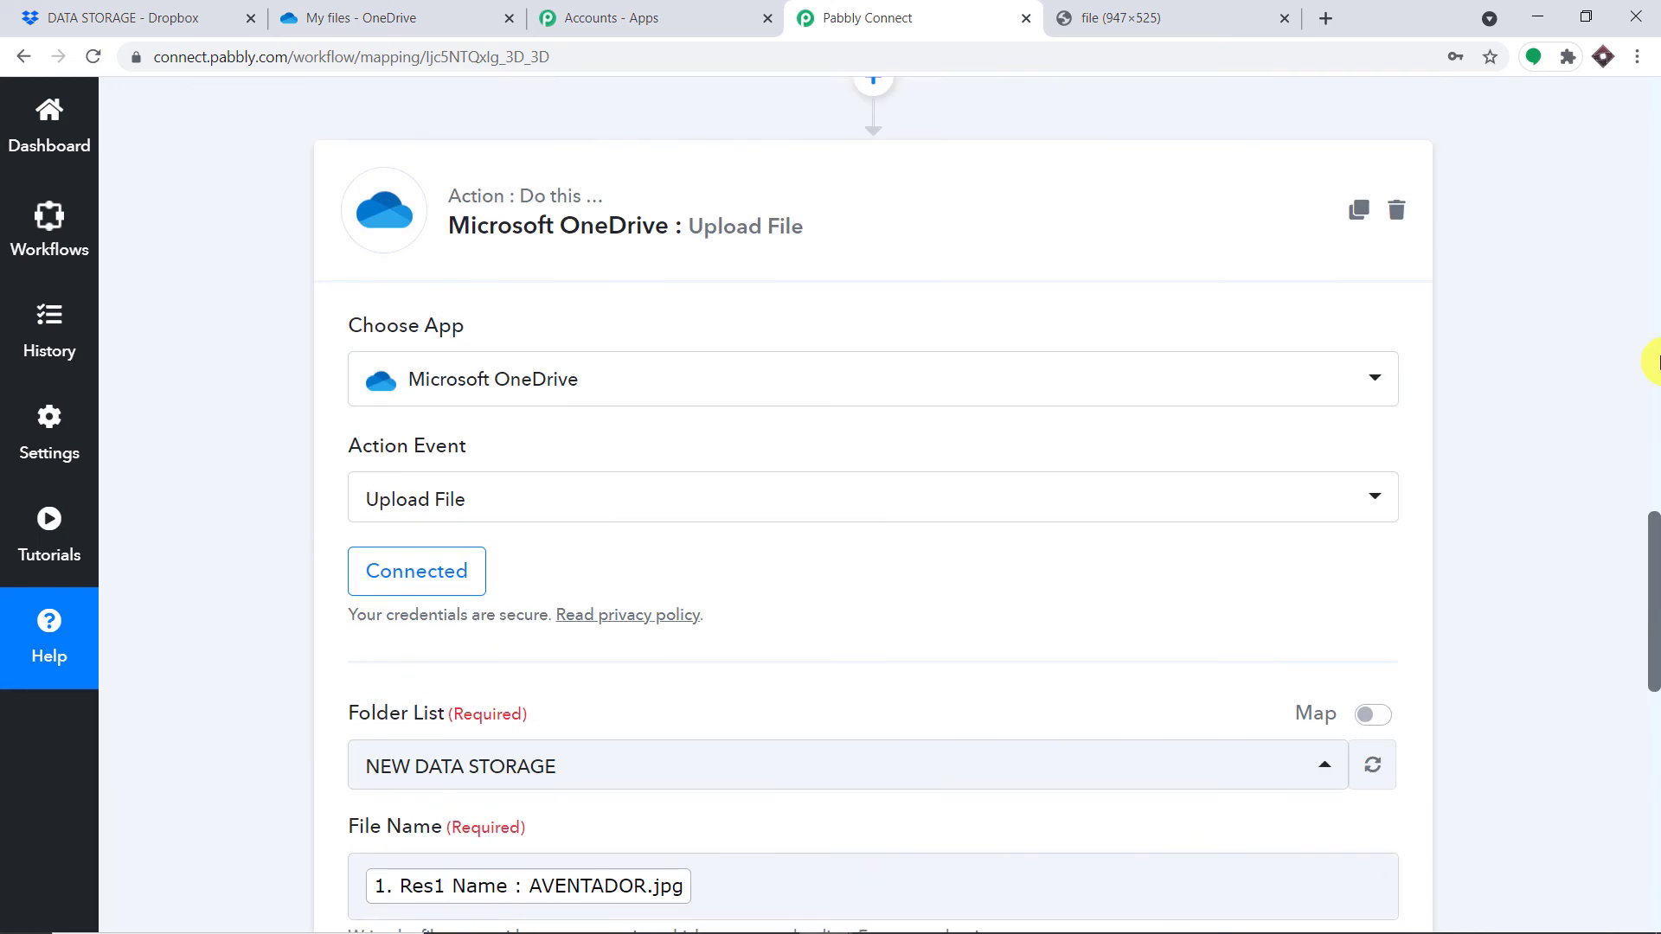
pyautogui.scroll(-5, 1372, 392)
pyautogui.scroll(4, 1384, 360)
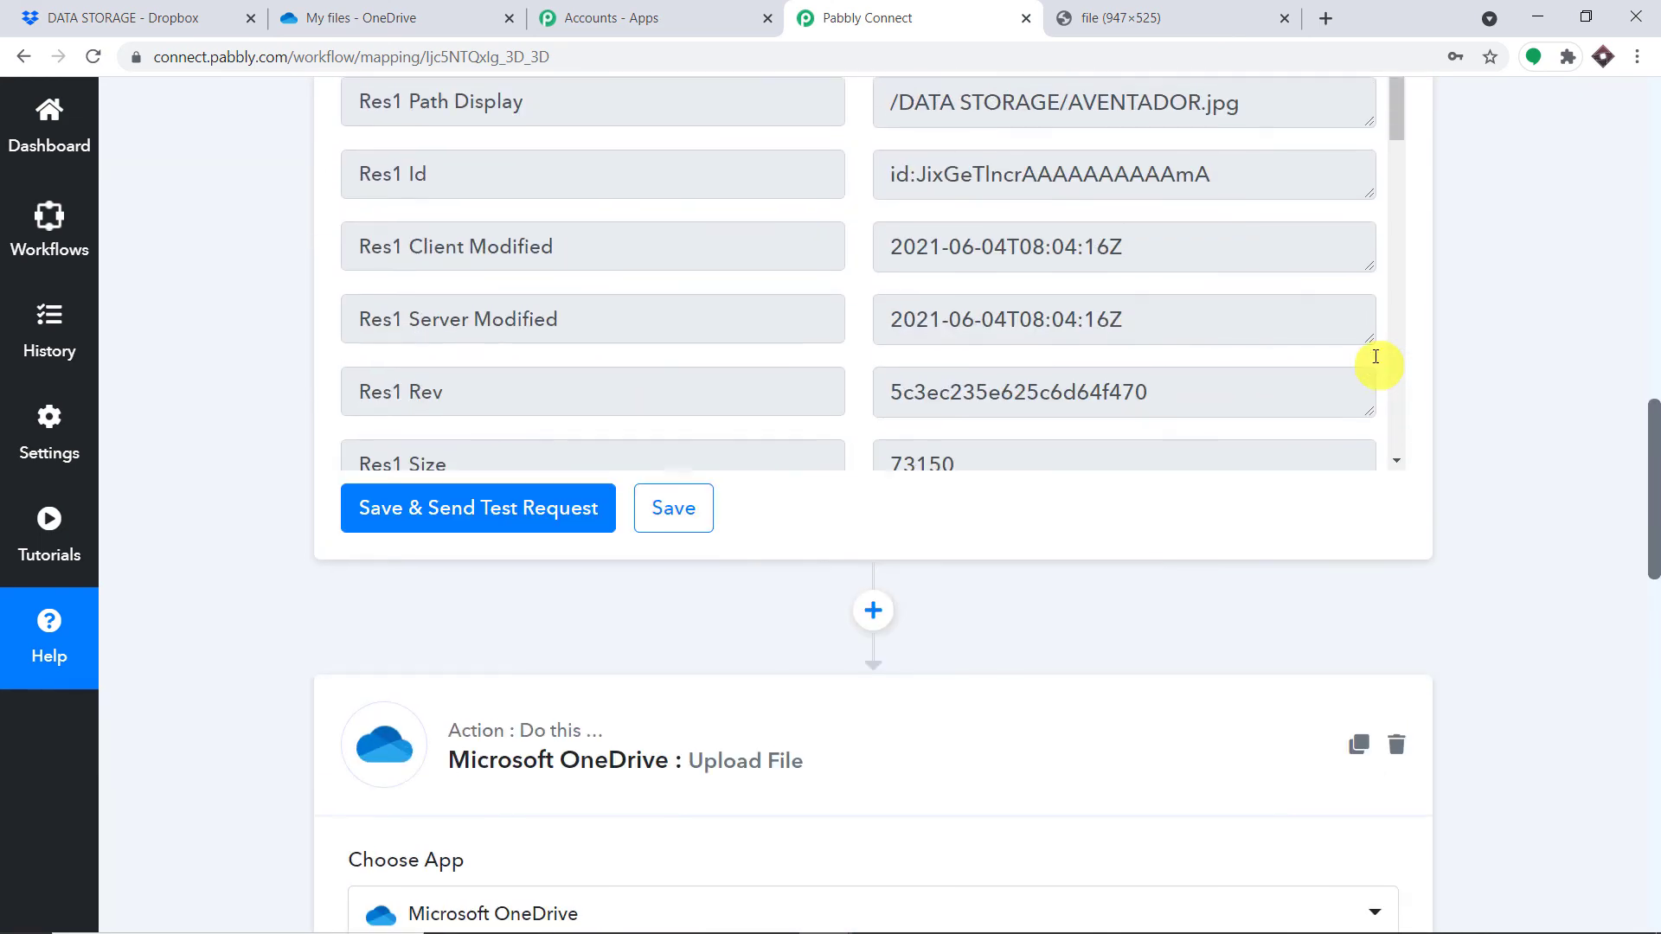
pyautogui.moveTo(1403, 204); pyautogui.dragTo(1379, 537)
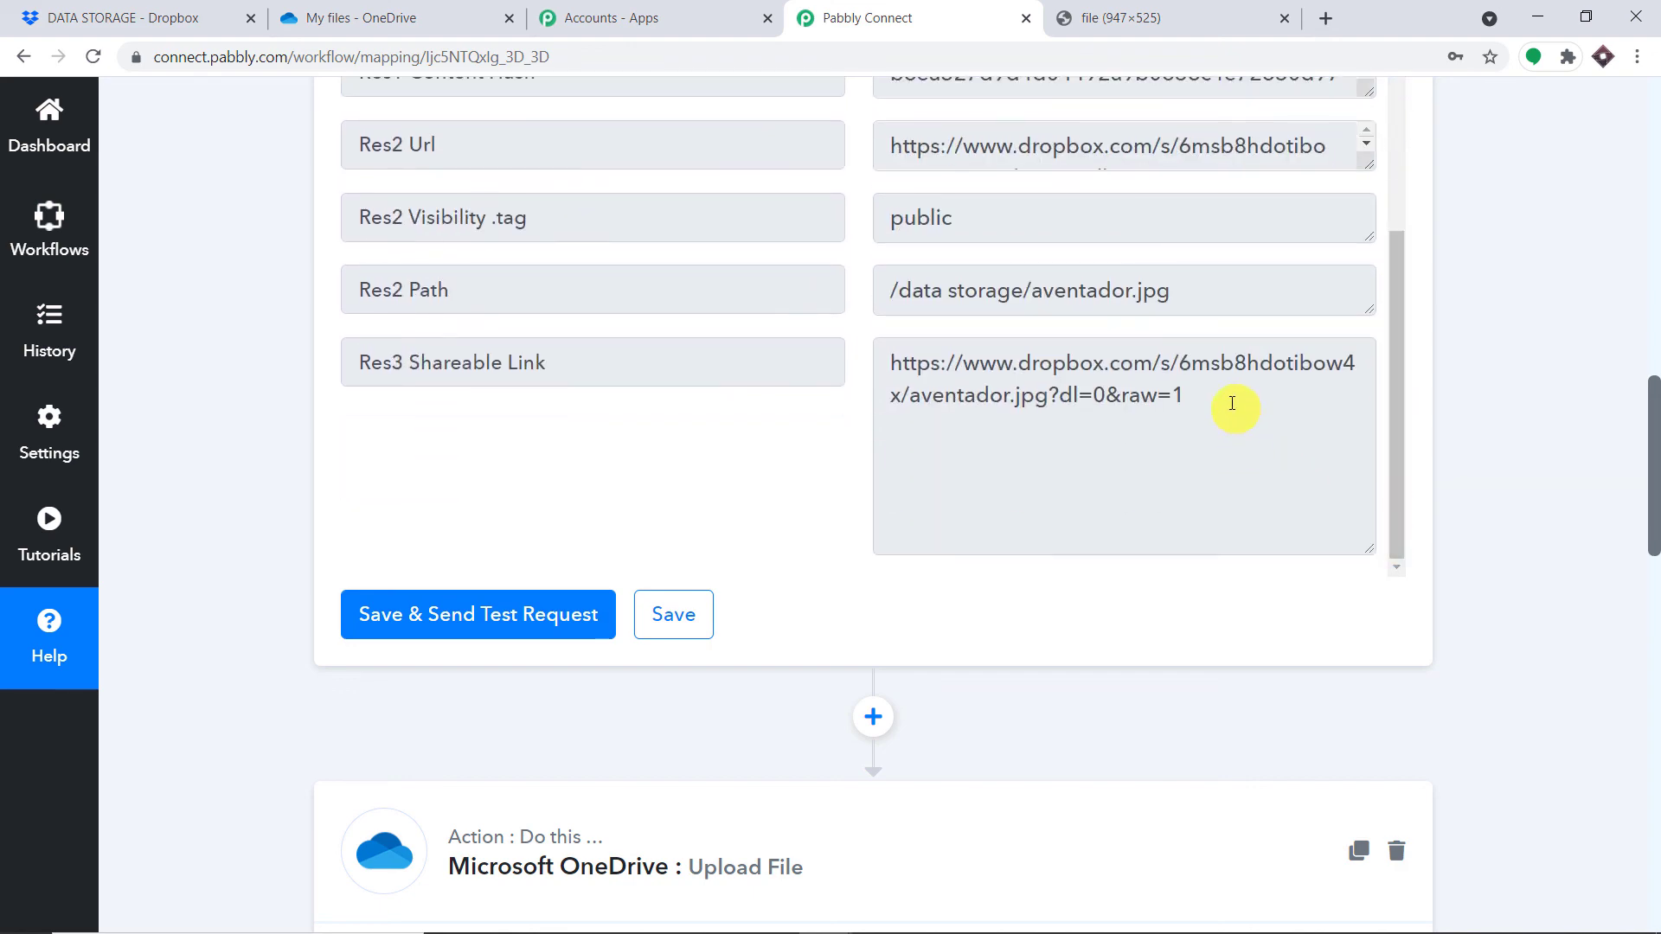
pyautogui.moveTo(1187, 398); pyautogui.dragTo(793, 373)
# Map Res3 Shareable Link from the Dropbox New File trigger to the OneDrive action's File URL
pyautogui.moveTo(1652, 483); pyautogui.dragTo(1652, 751)
pyautogui.click(735, 436)
pyautogui.click(610, 431)
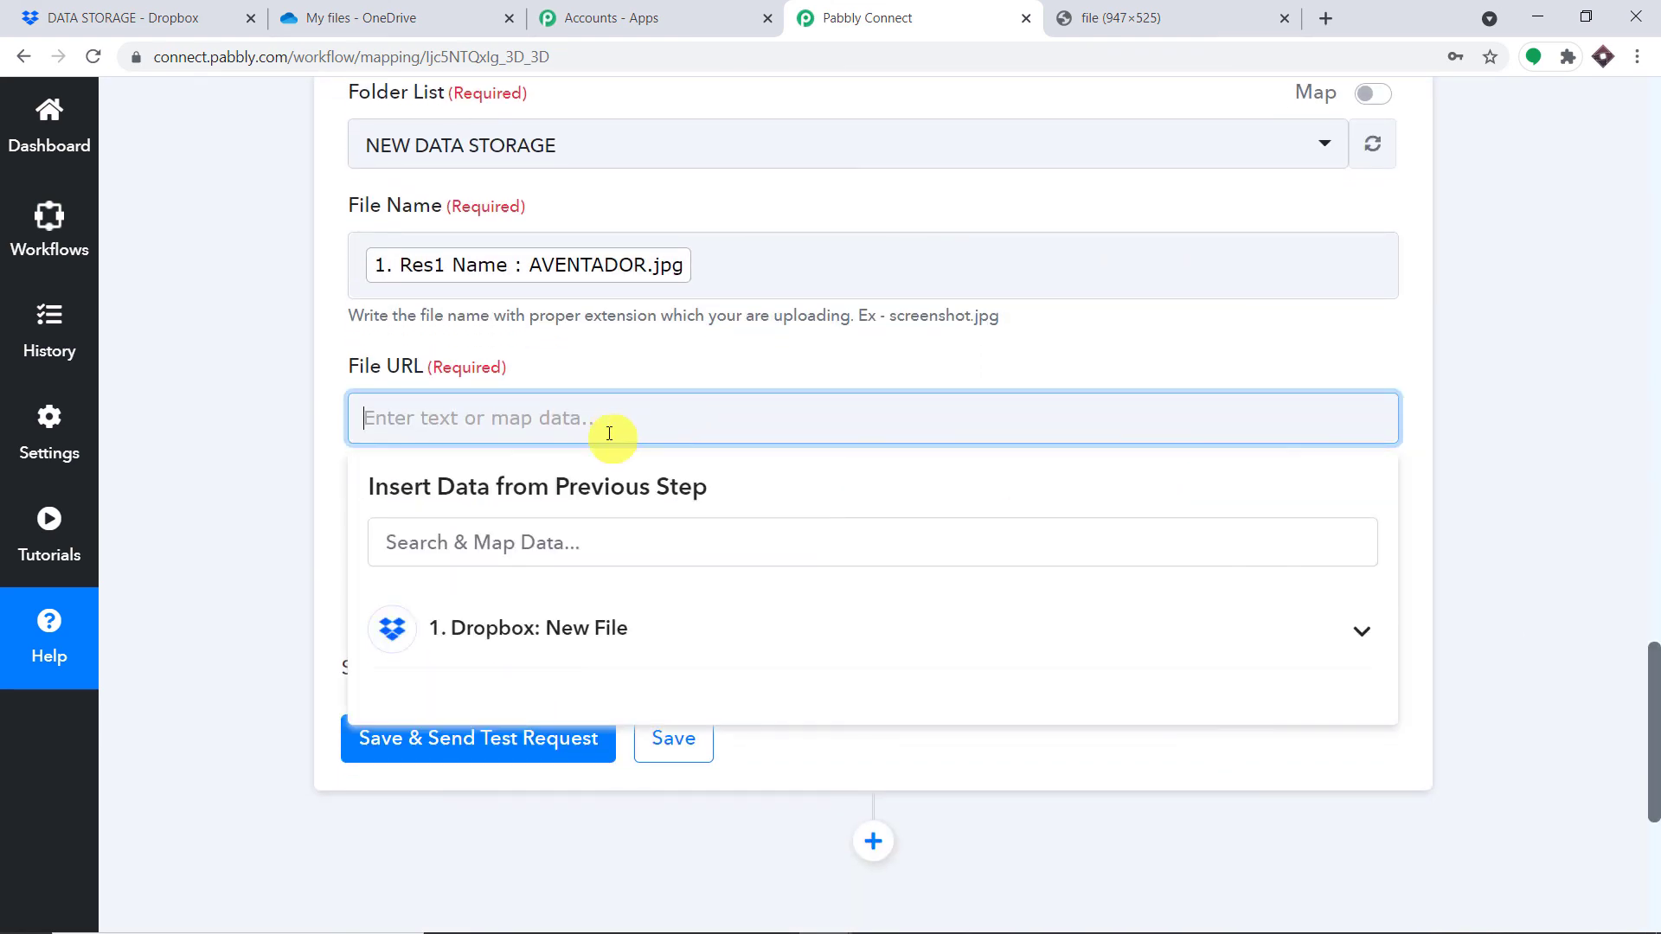
pyautogui.click(554, 628)
pyautogui.scroll(-5, 671, 659)
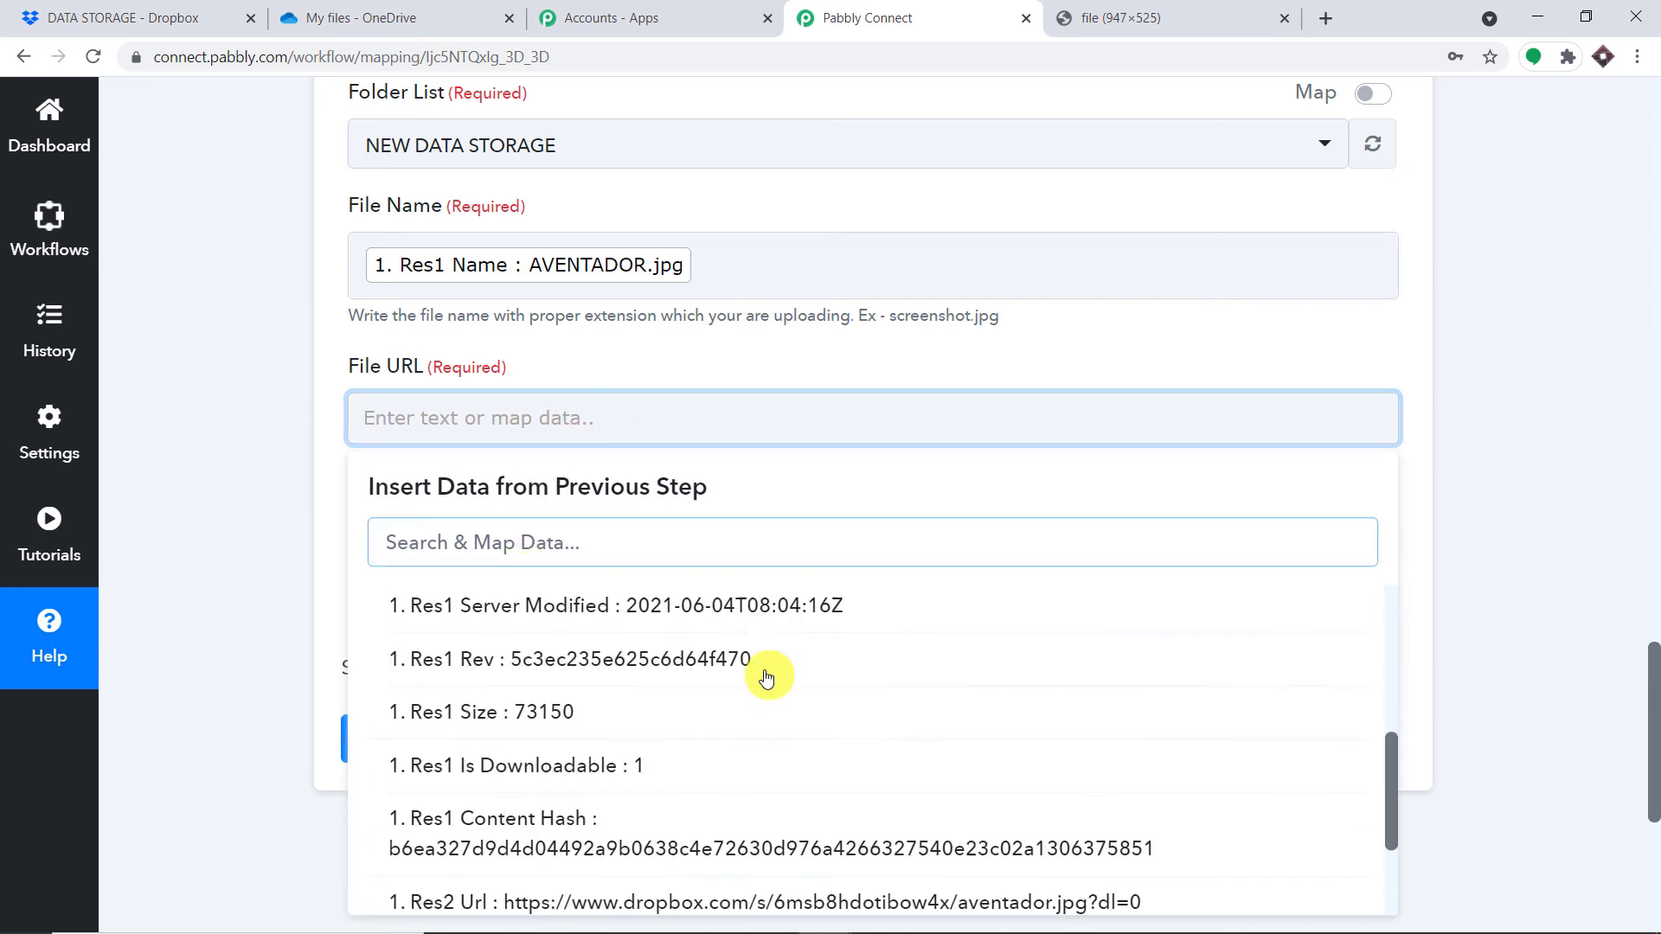
pyautogui.scroll(-5, 727, 762)
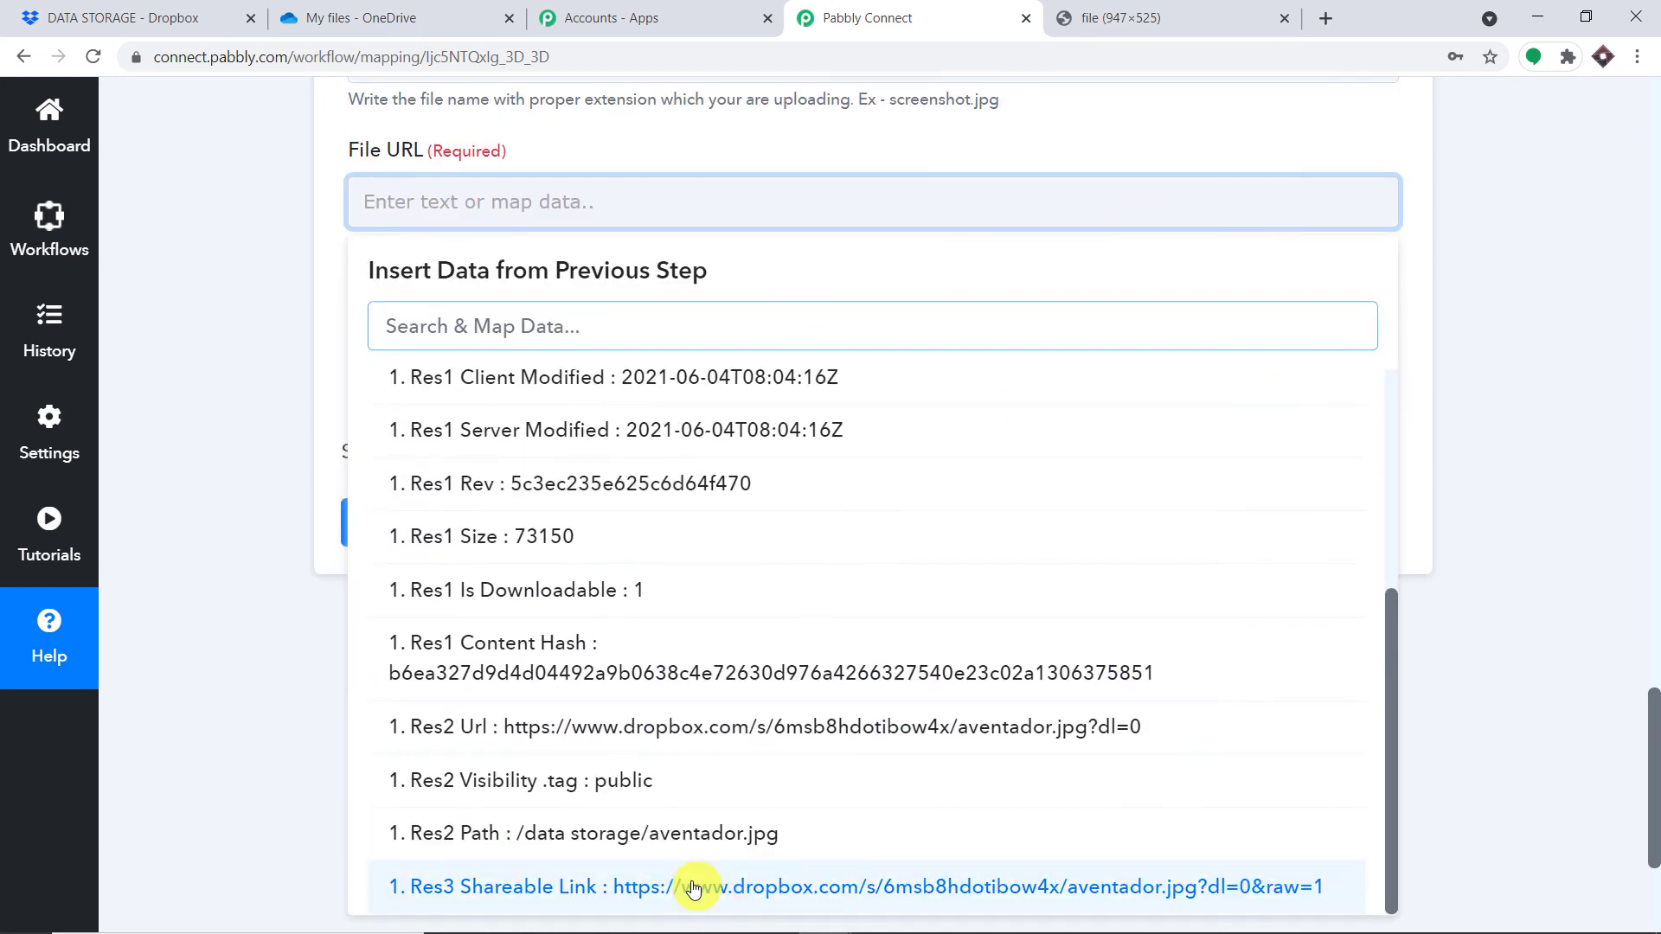
pyautogui.click(697, 886)
pyautogui.click(1304, 210)
pyautogui.click(1315, 136)
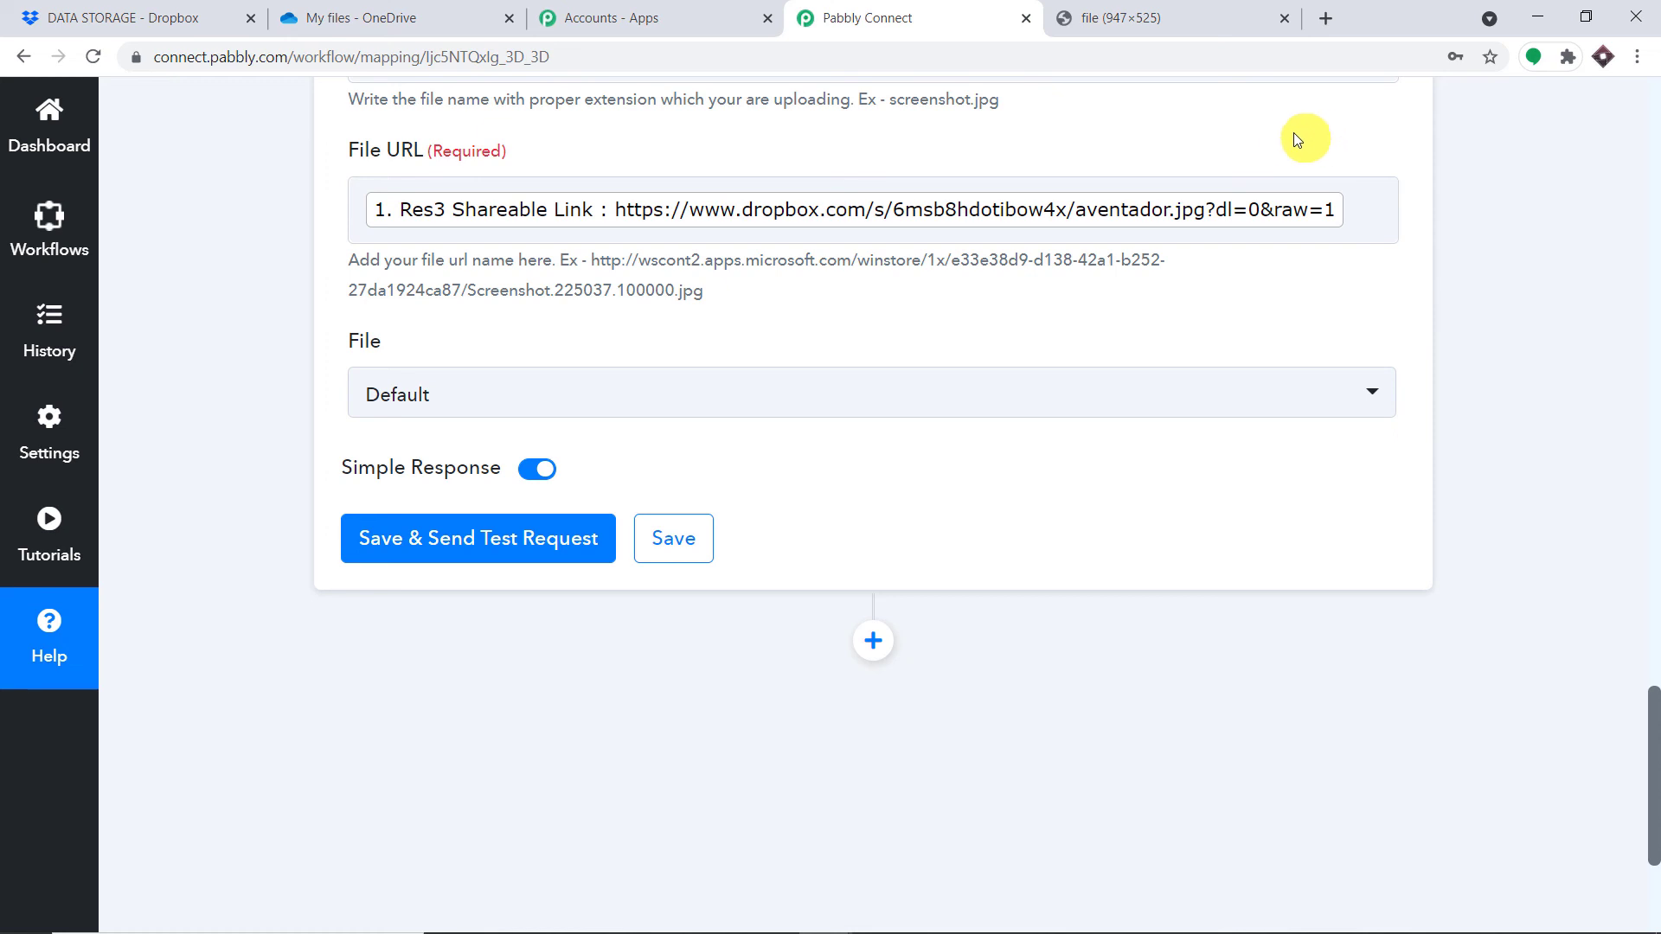
# Keep the File option at Default, then save the OneDrive Upload File action and send a test request
pyautogui.scroll(3, 1194, 156)
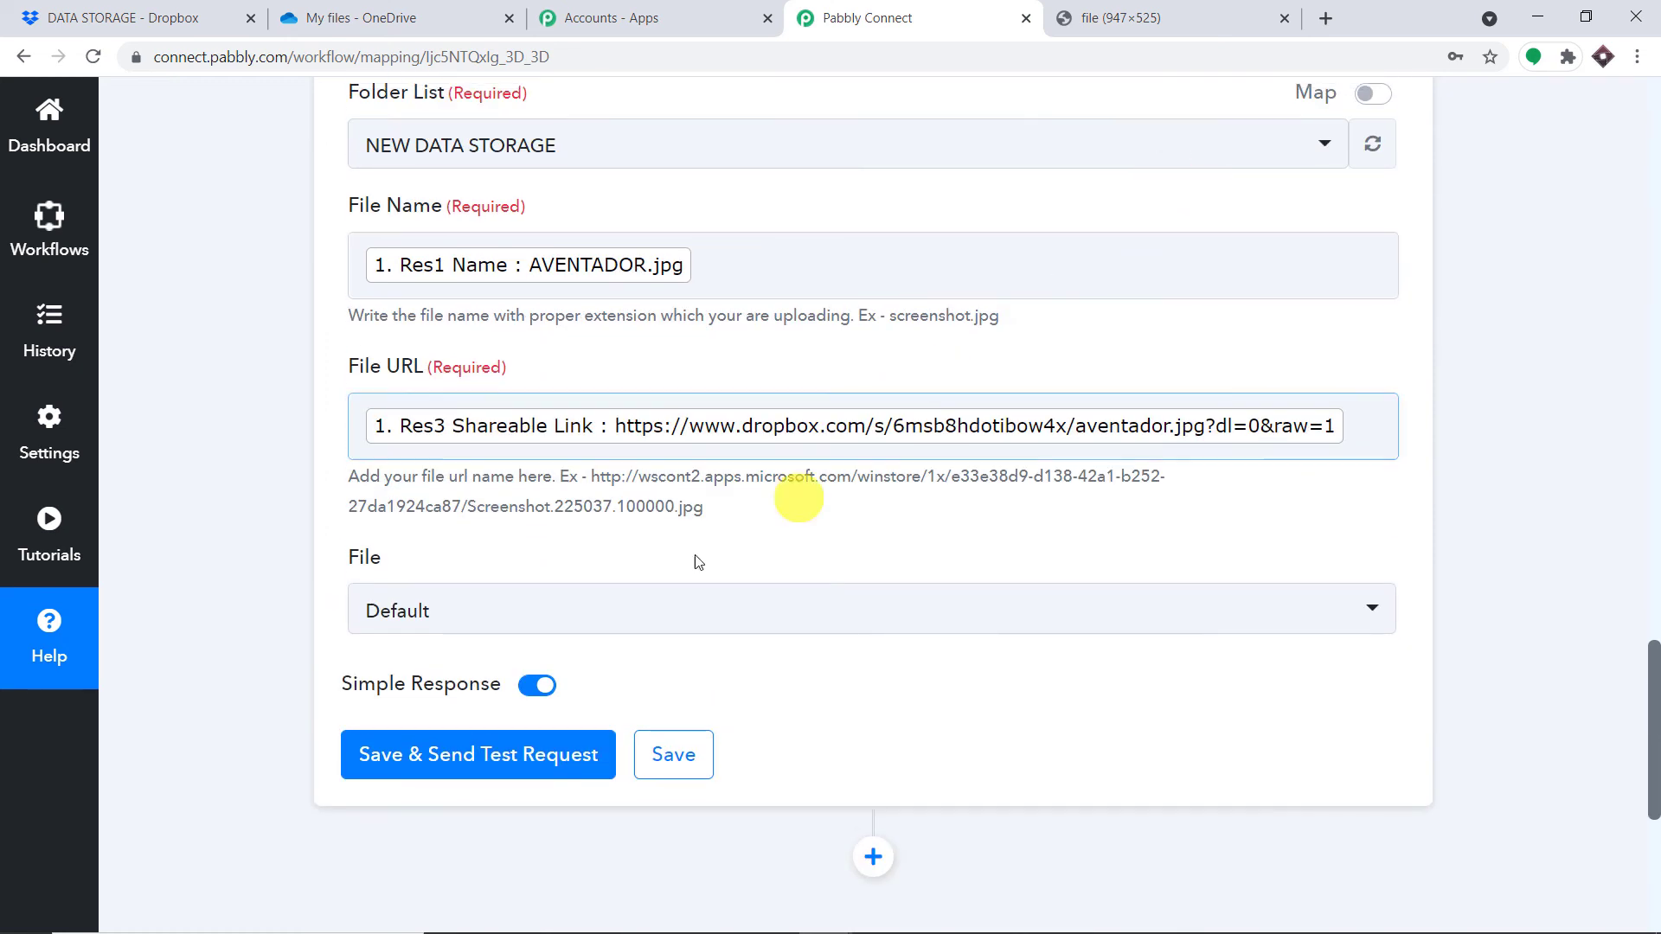
pyautogui.click(524, 616)
pyautogui.click(593, 538)
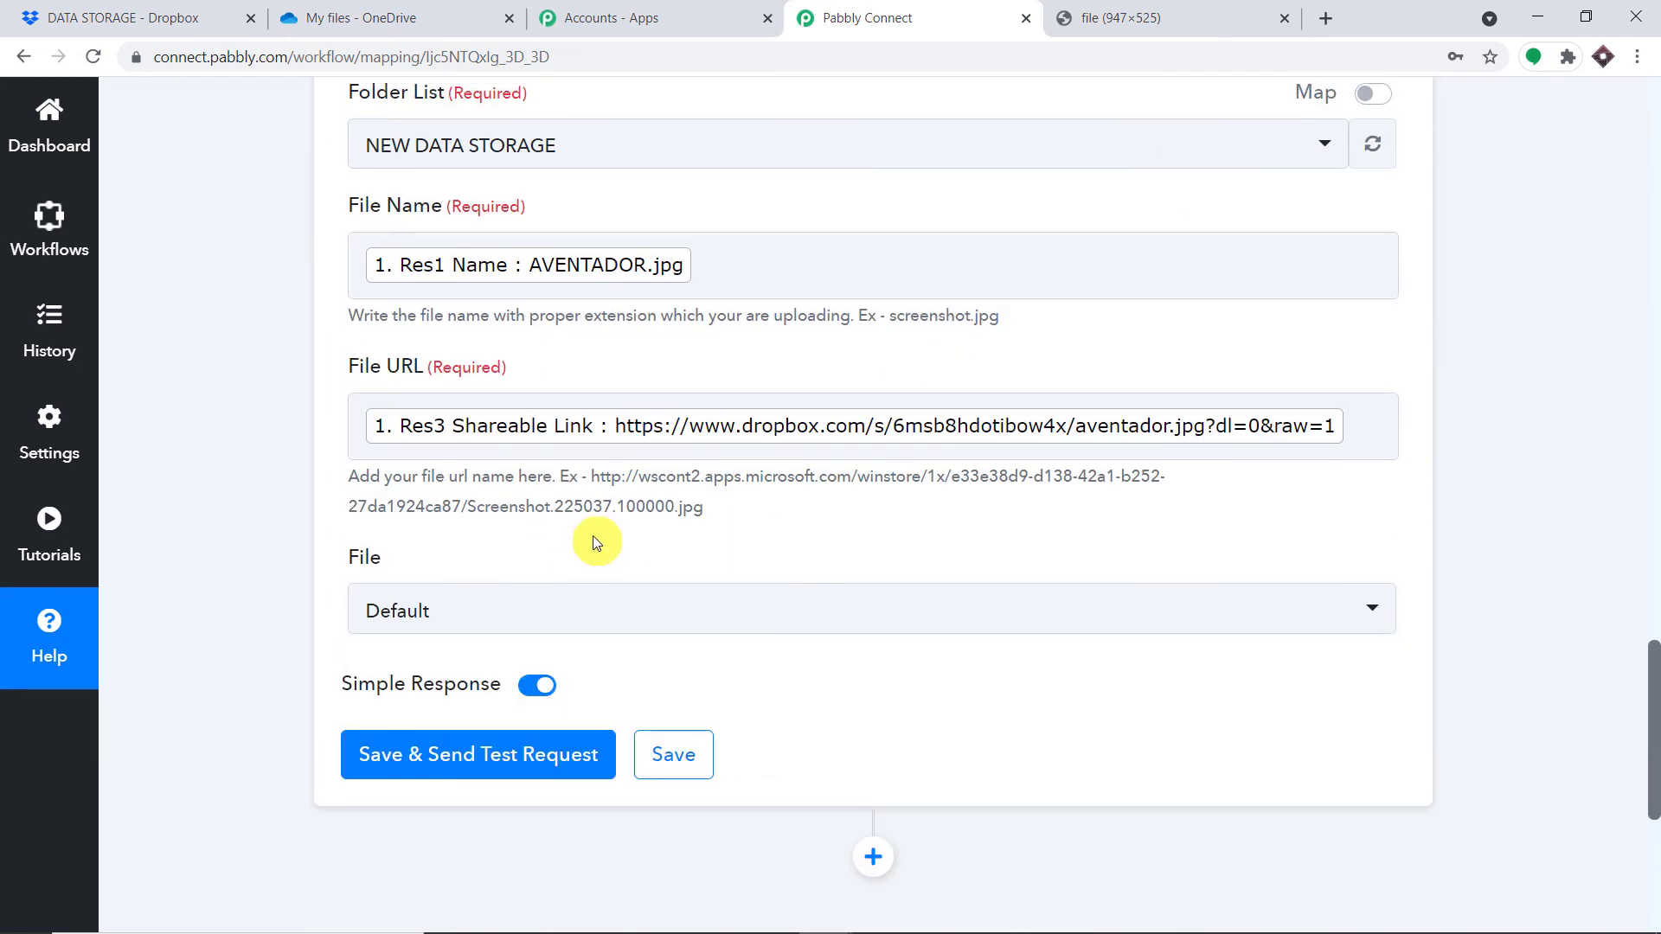
pyautogui.scroll(4, 606, 502)
pyautogui.scroll(-8, 600, 381)
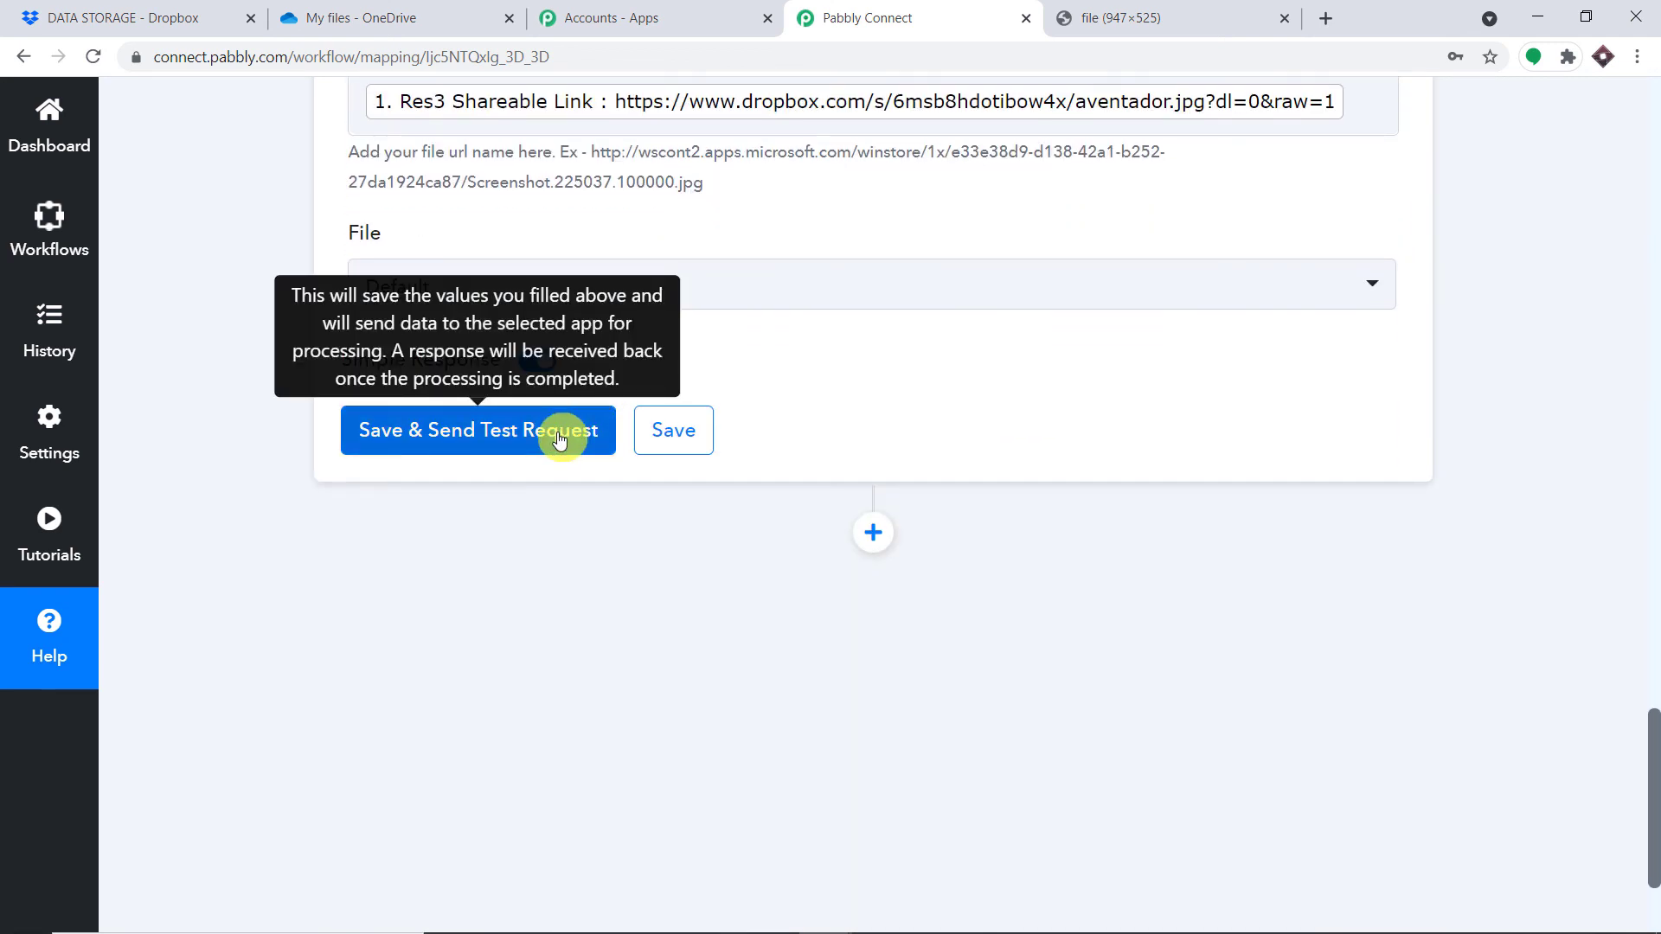
pyautogui.click(560, 439)
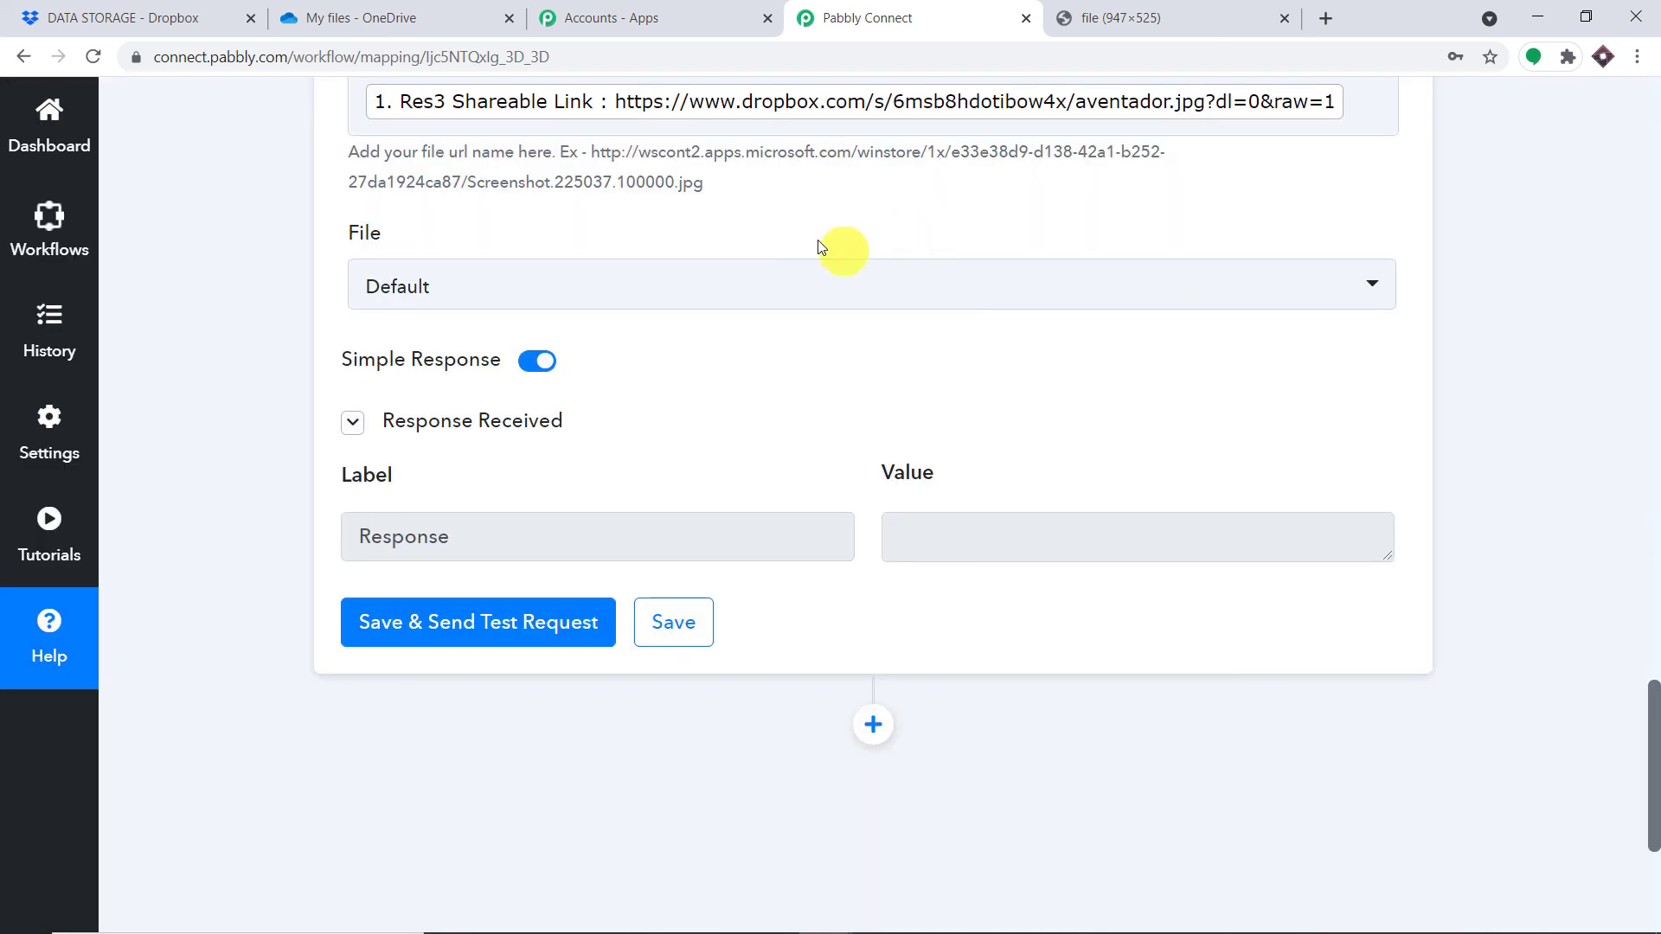
# Switch to OneDrive, open the NEW DATA STORAGE folder and reload it to check for the uploaded file
pyautogui.click(446, 10)
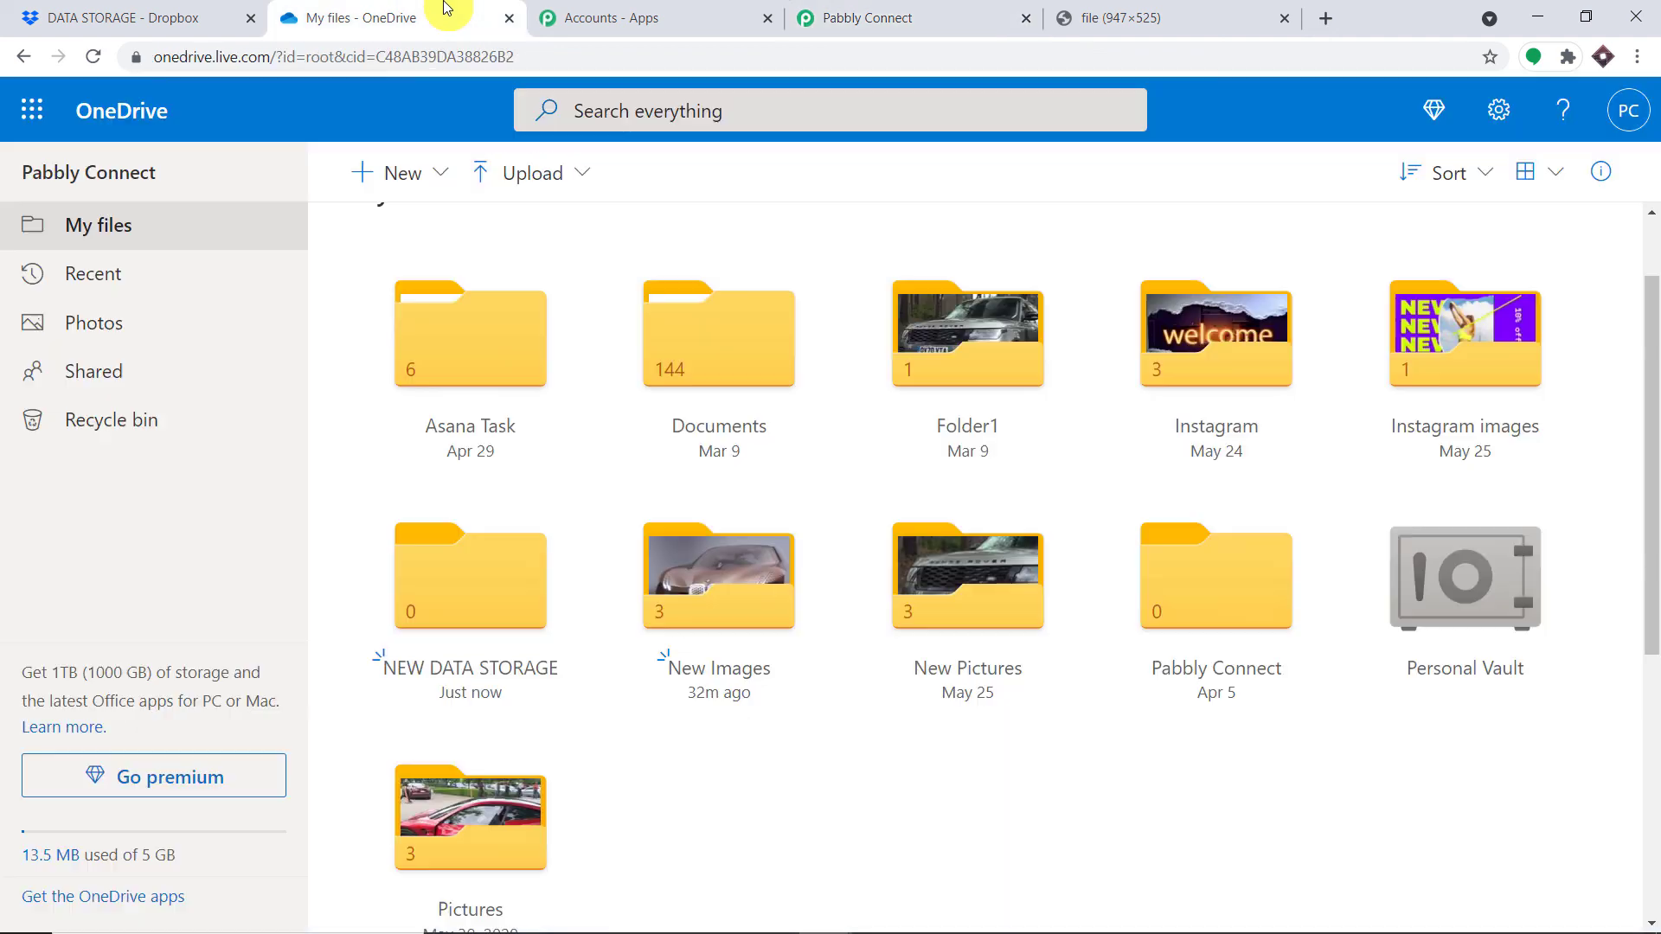
pyautogui.click(484, 586)
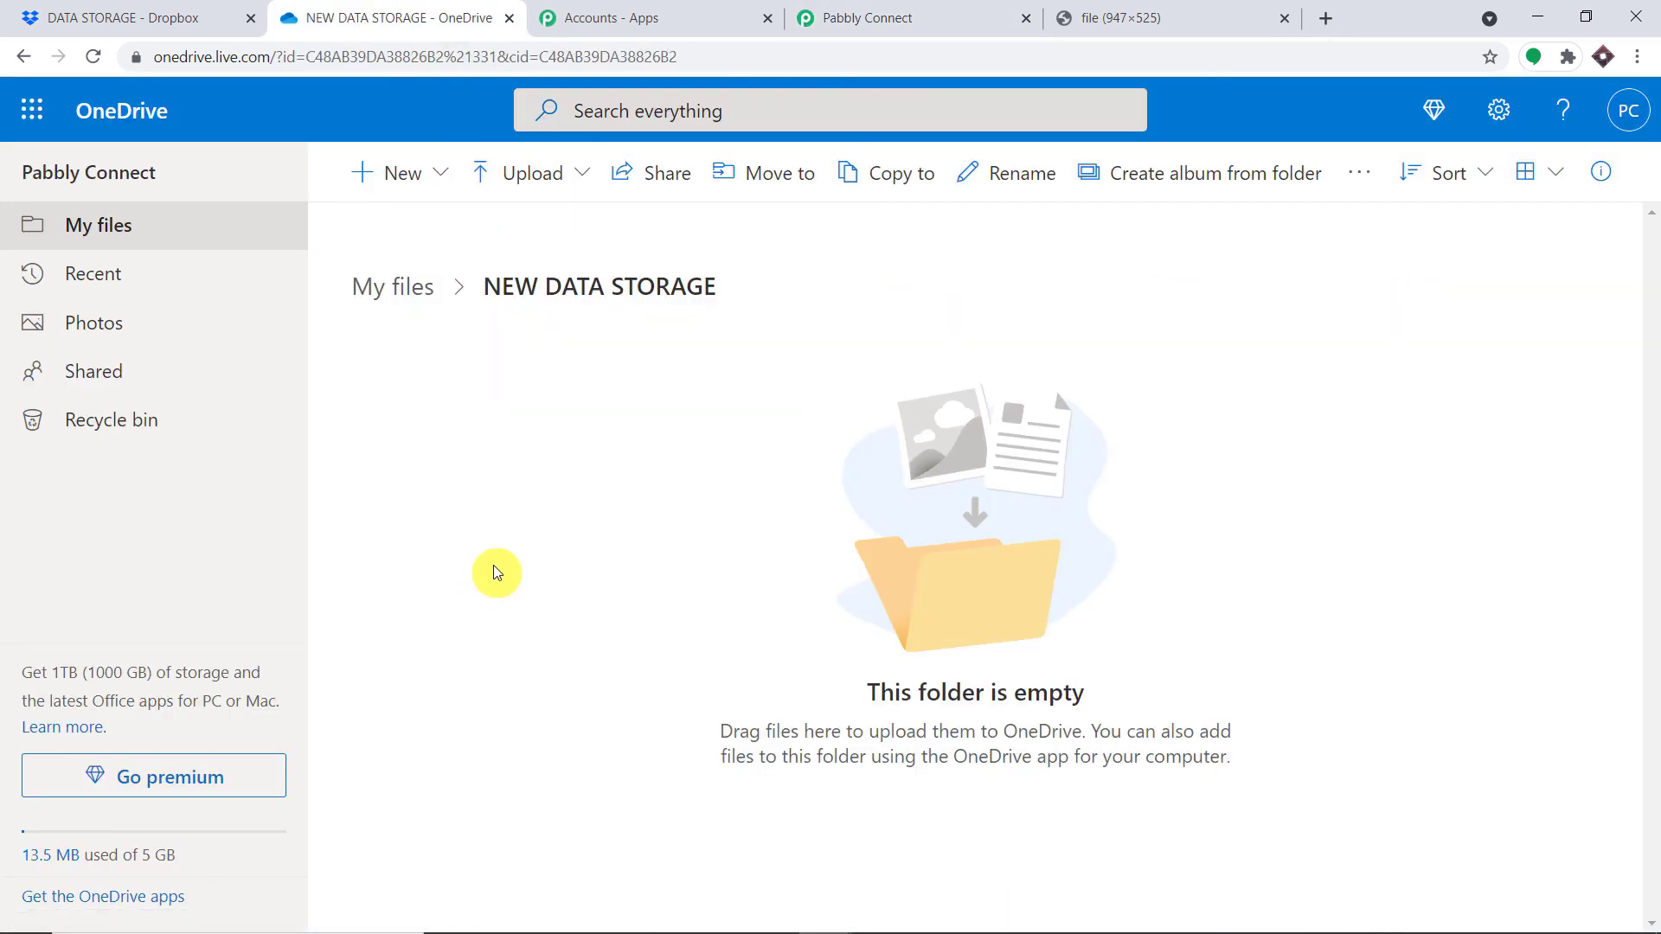
pyautogui.click(93, 57)
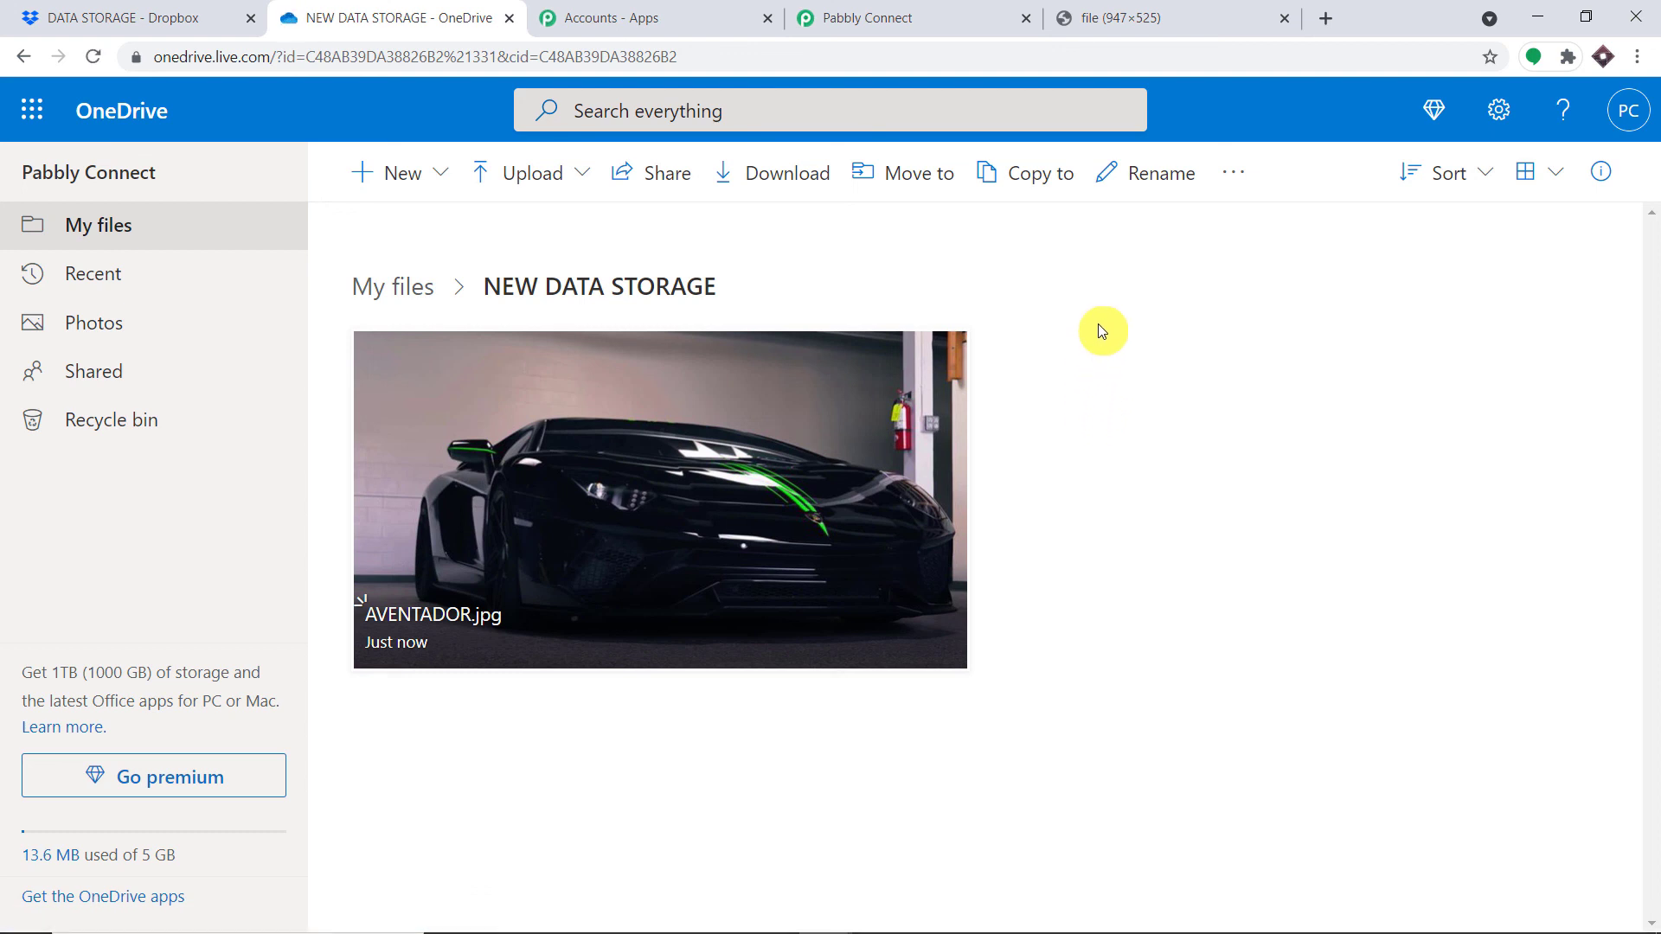
# Return to the Pabbly Connect workflow and collapse the OneDrive Upload File action and the Dropbox New File trigger
pyautogui.click(929, 12)
pyautogui.scroll(7, 1654, 487)
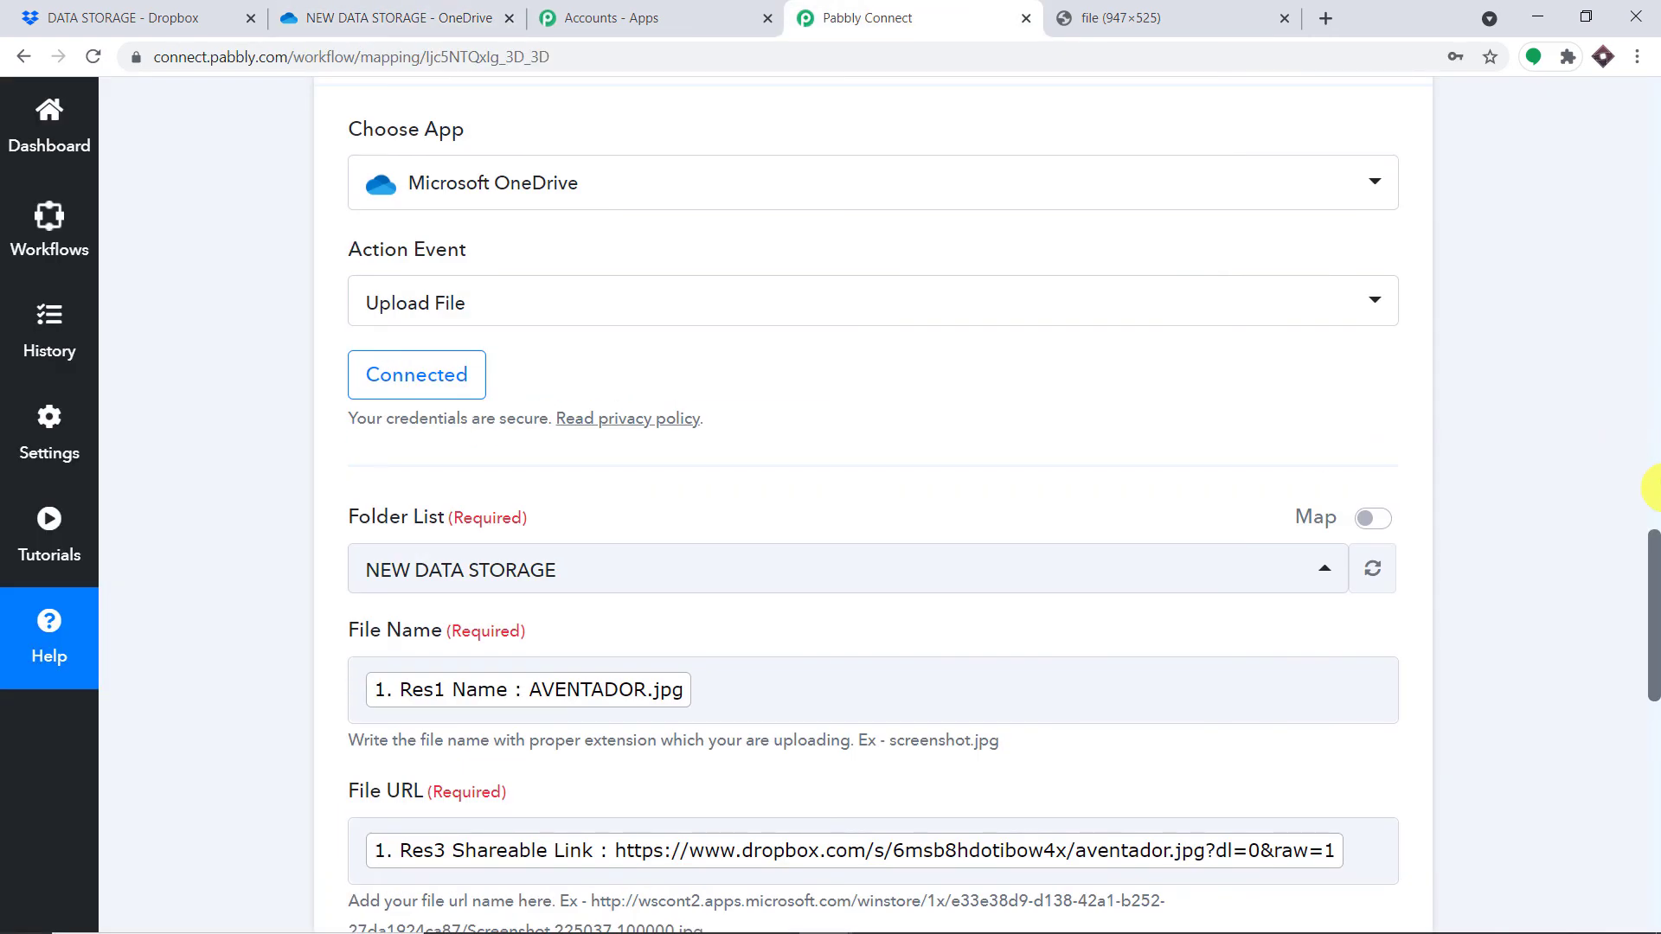
pyautogui.scroll(3, 1643, 519)
pyautogui.click(1001, 352)
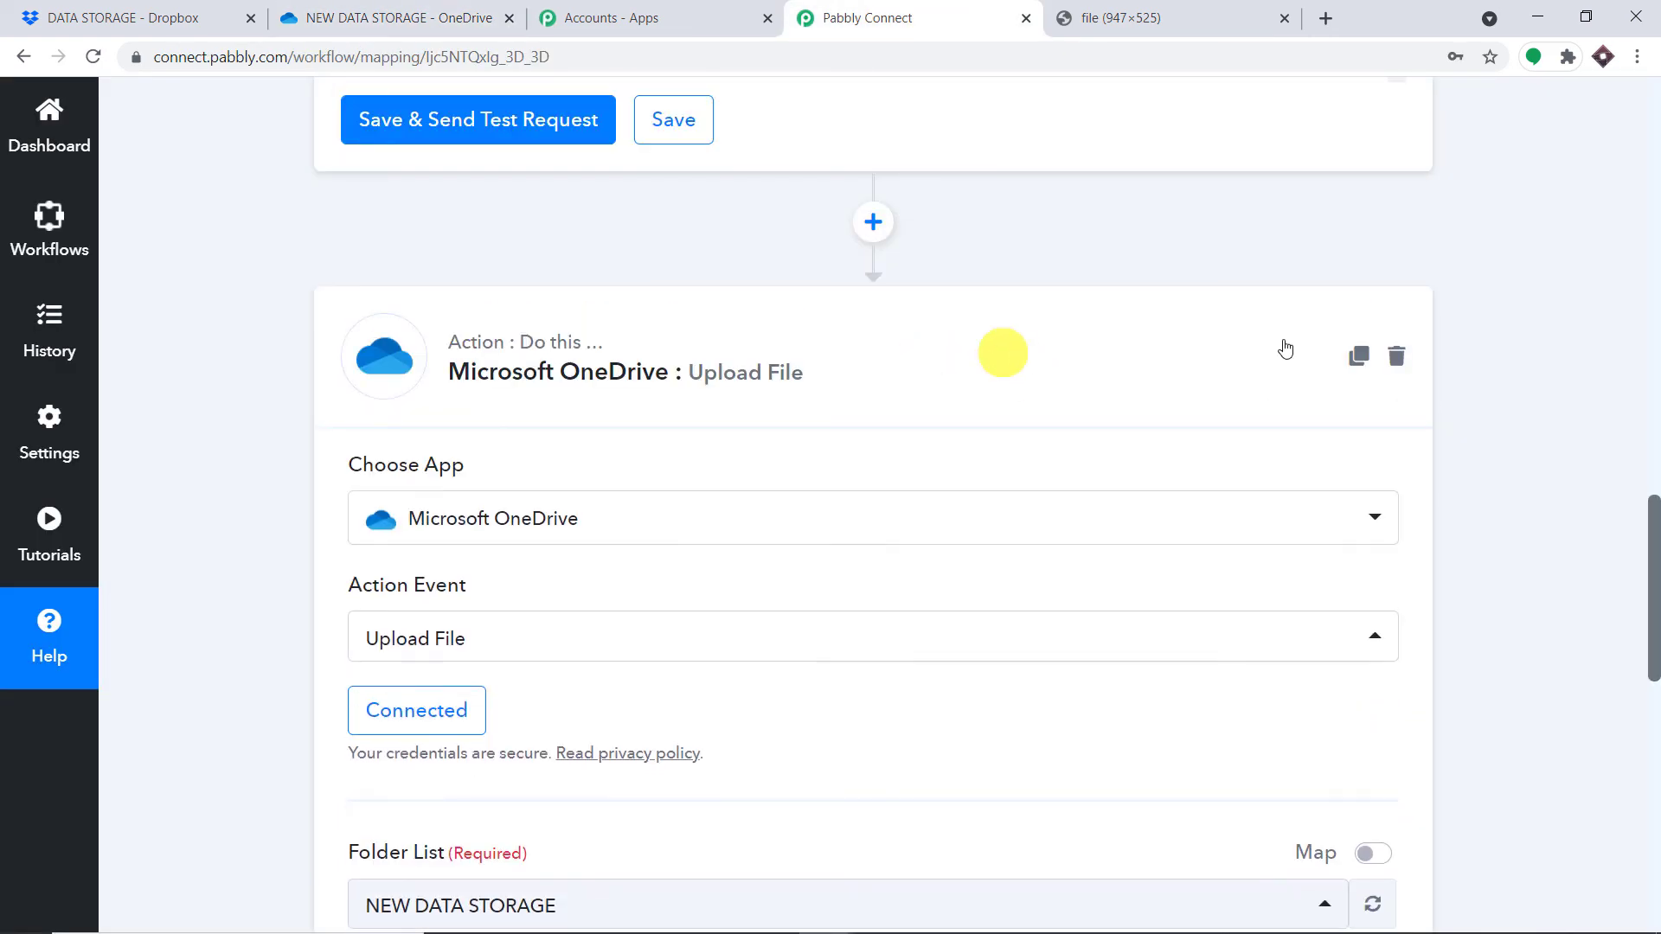
pyautogui.scroll(15, 1652, 370)
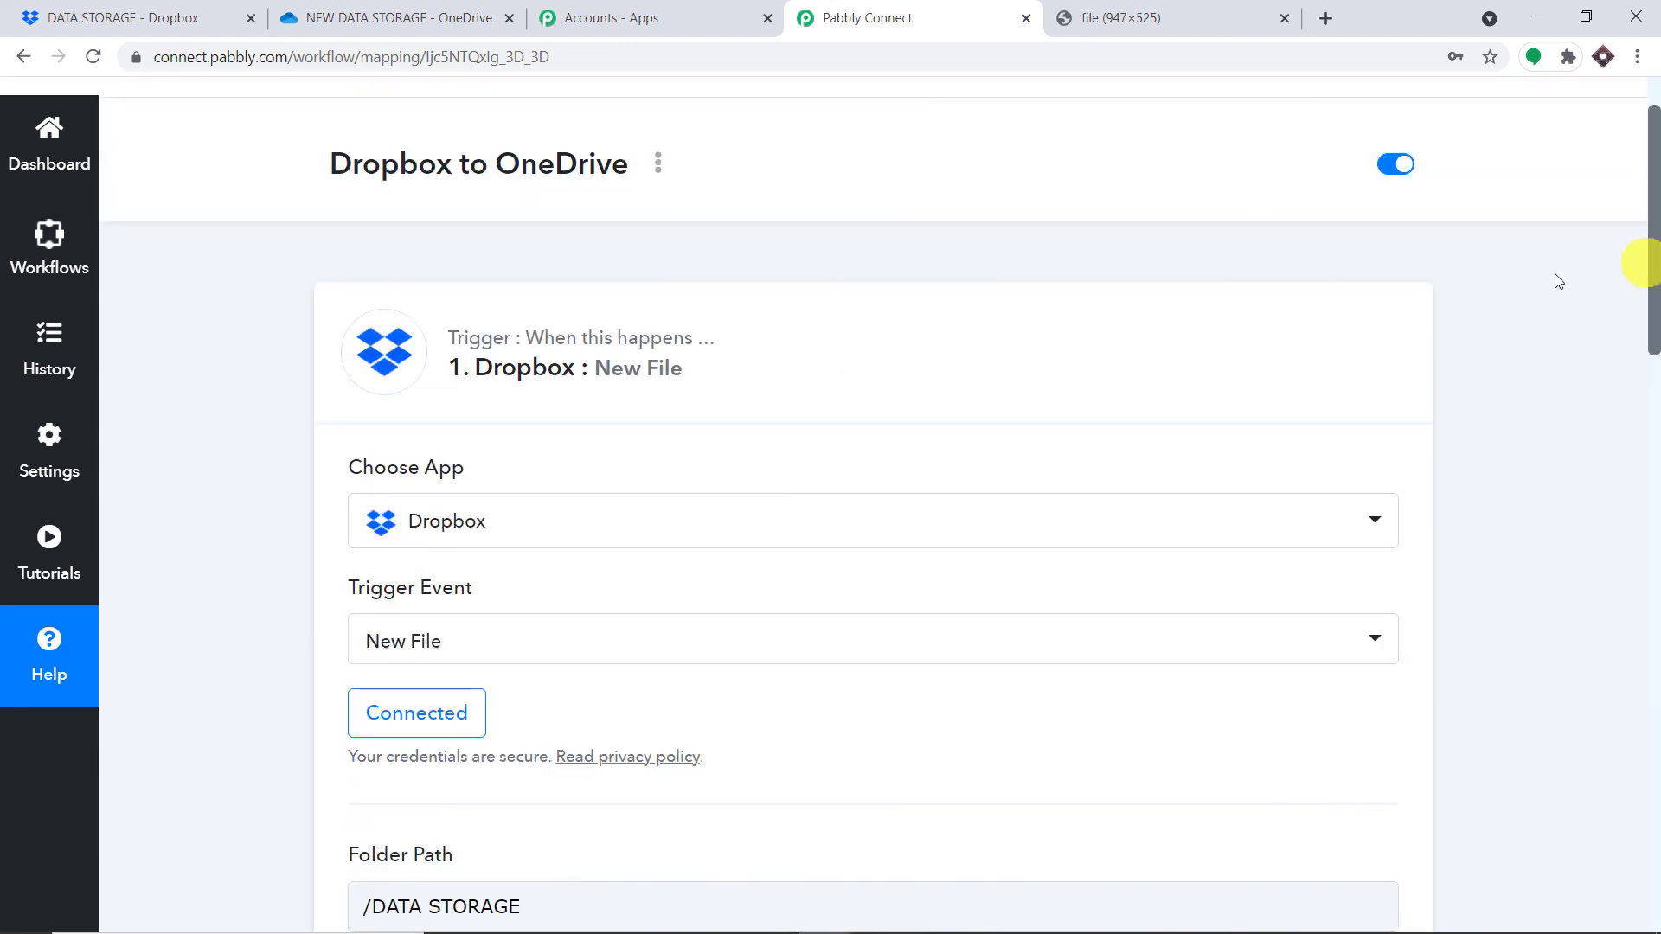
pyautogui.click(875, 370)
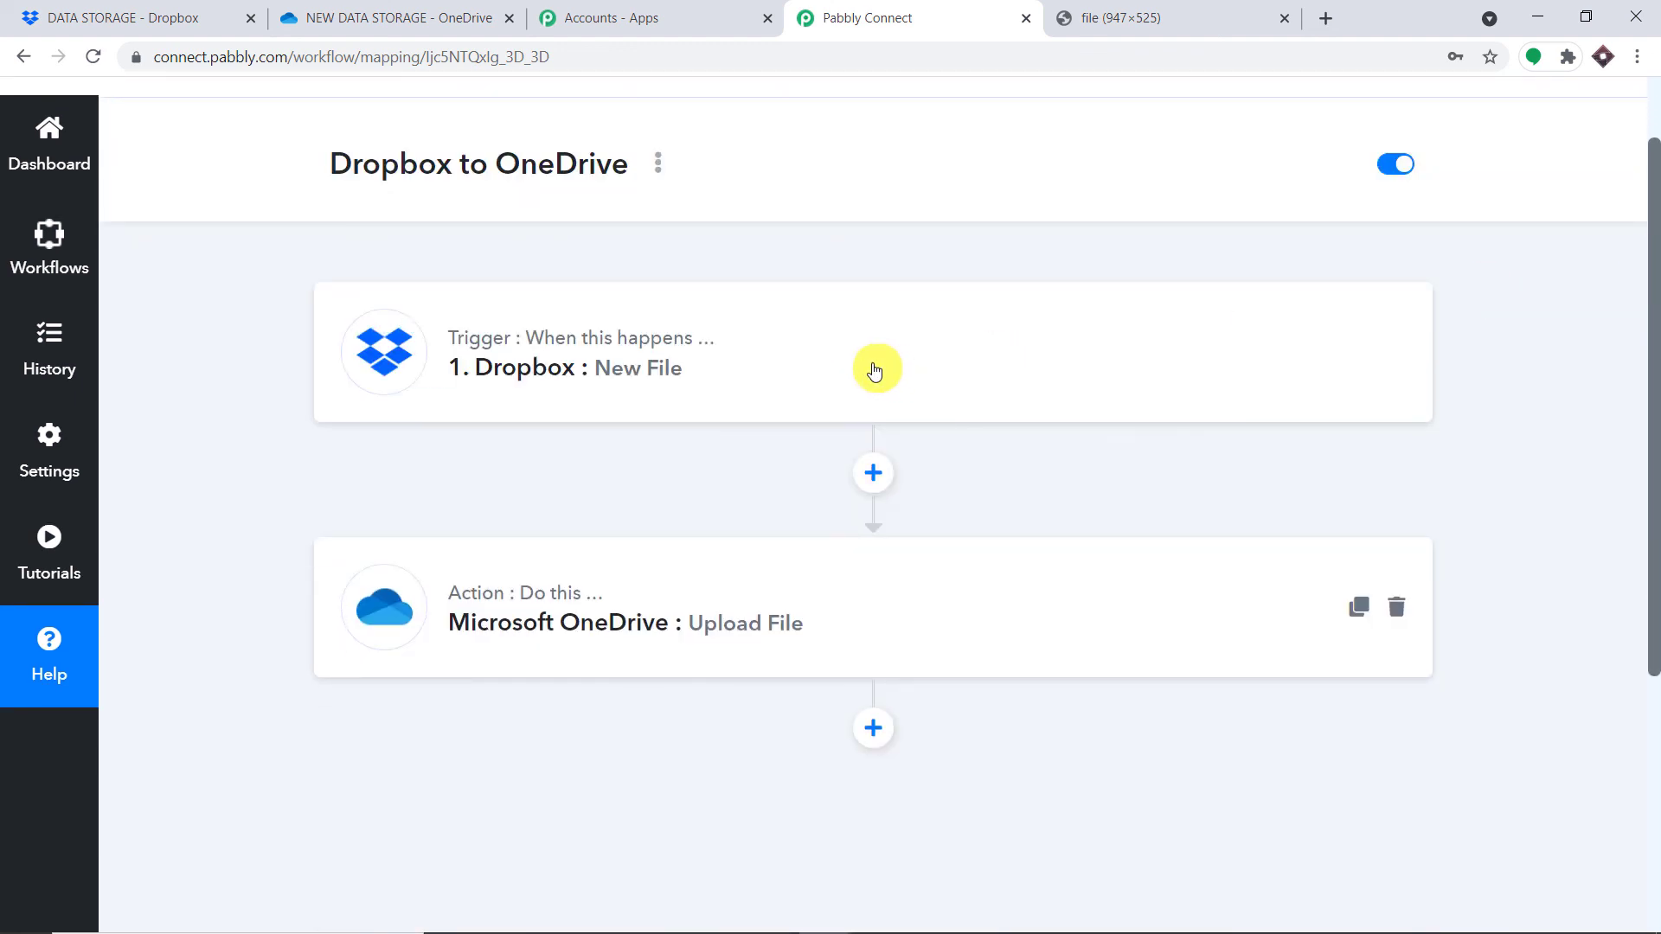